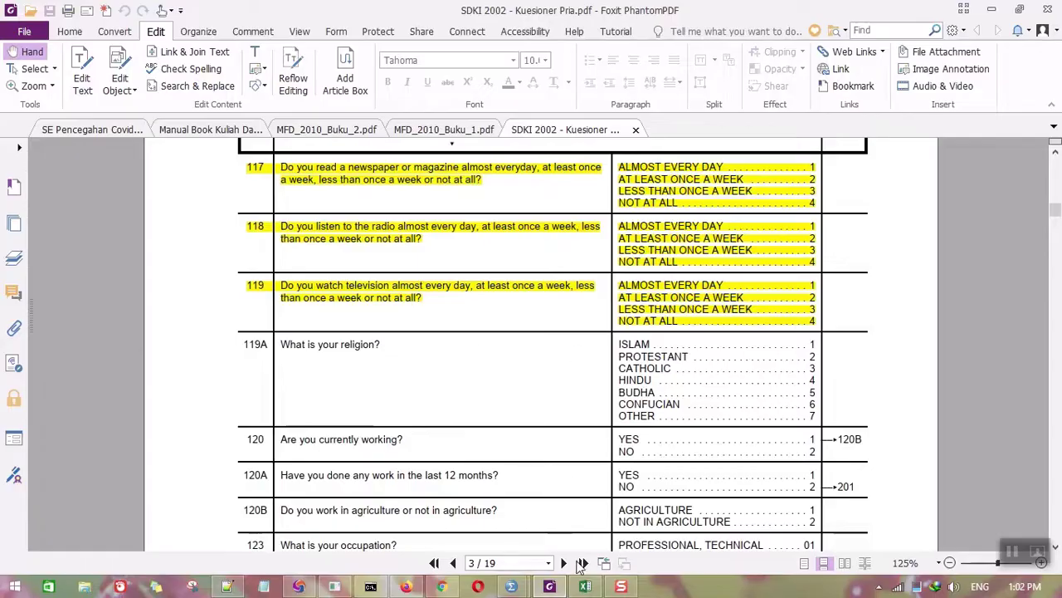
- Switch to the kamus data pria sdki 2002.xlsx workbook in Excel and list every cell containing "religion", enlarging the results window
{"action": "left_click", "coordinate": [585, 586]}
{"action": "left_click", "coordinate": [463, 195]}
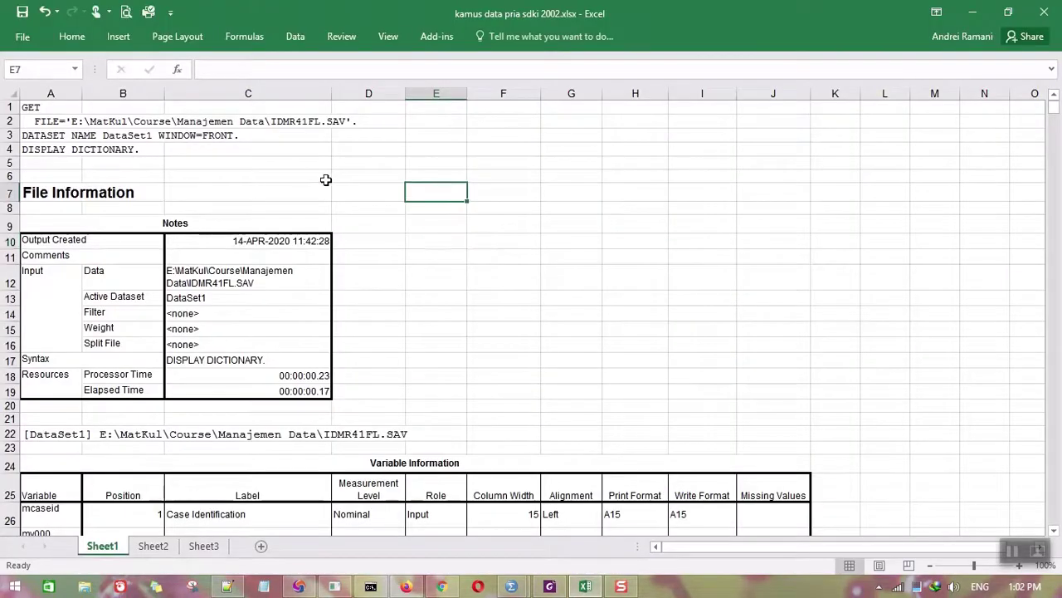
{"action": "left_click", "coordinate": [306, 176]}
{"action": "left_click", "coordinate": [507, 235]}
{"action": "left_click", "coordinate": [446, 237]}
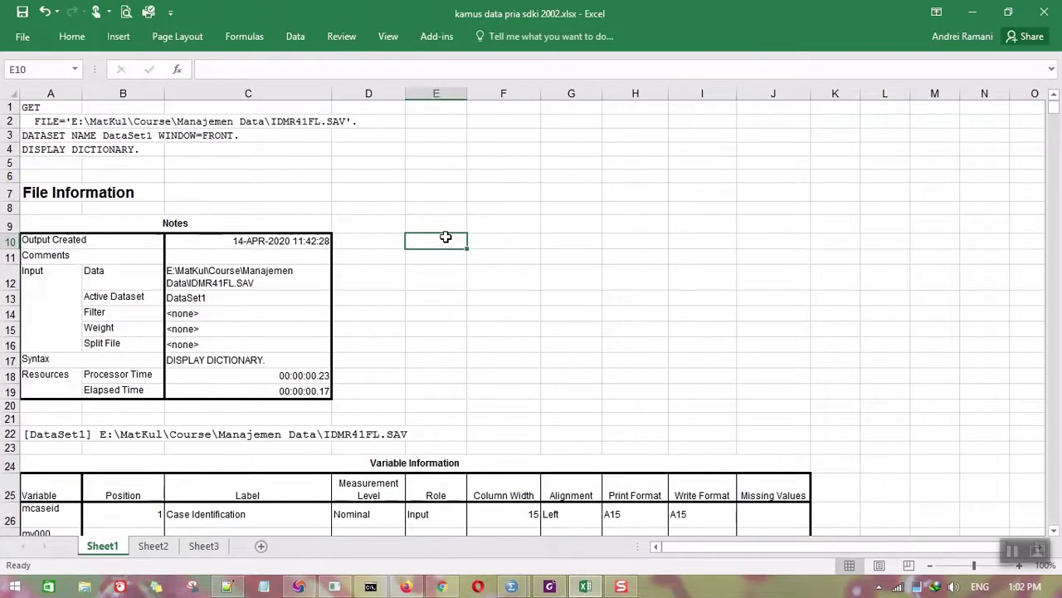
{"action": "key", "text": "ctrl+f"}
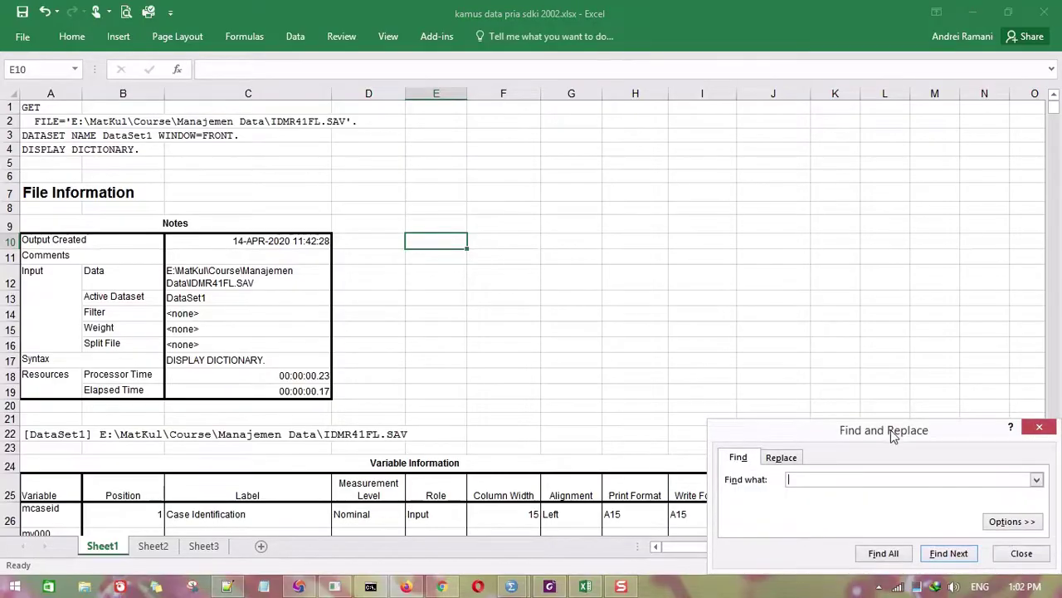
{"action": "left_click_drag", "start_coordinate": [893, 432], "coordinate": [618, 137]}
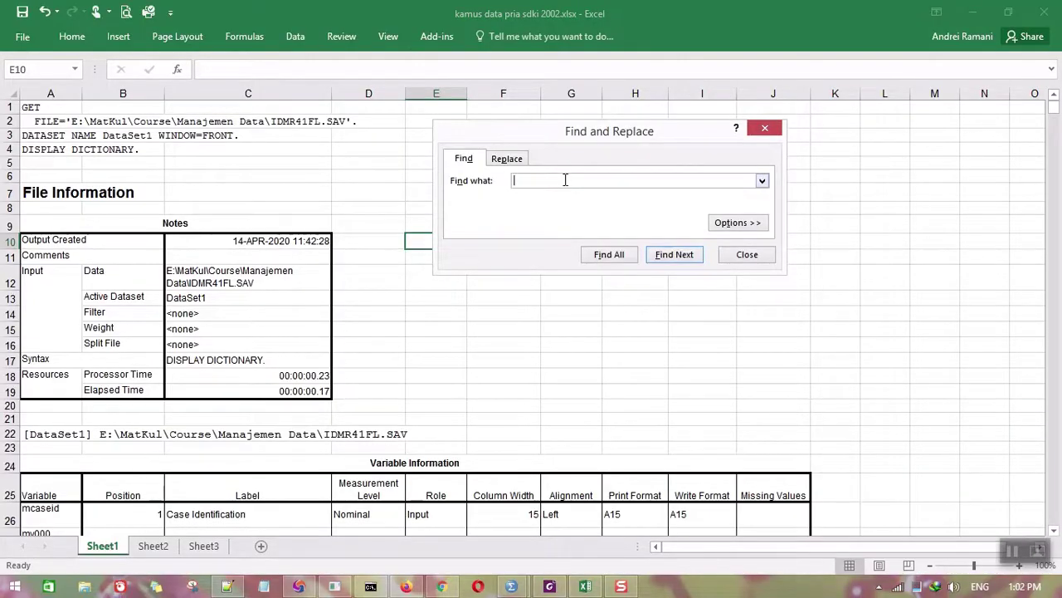
{"action": "type", "text": "religion"}
{"action": "left_click", "coordinate": [623, 255]}
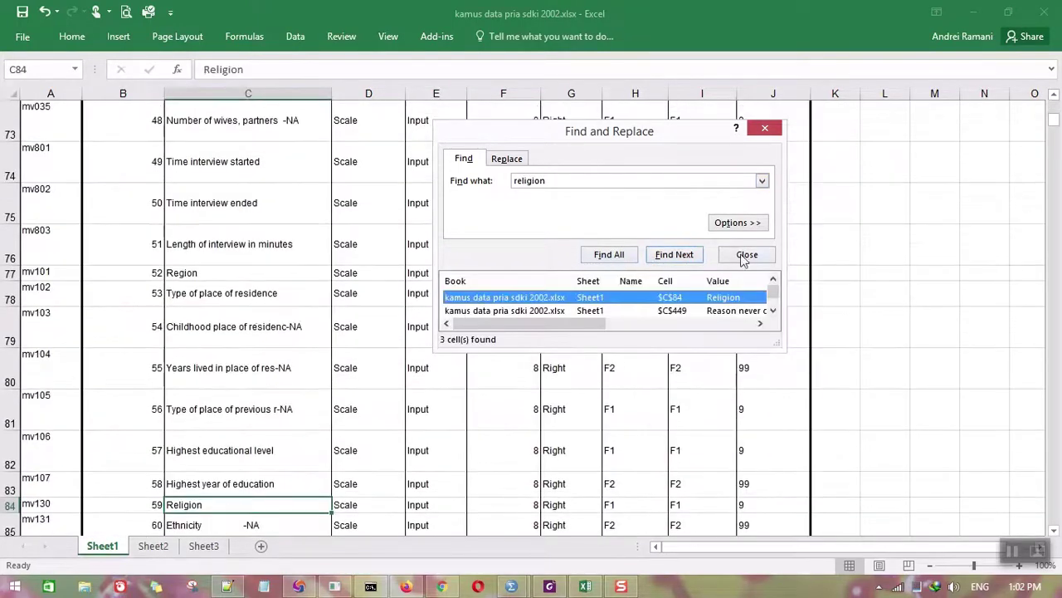
{"action": "left_click_drag", "start_coordinate": [778, 345], "coordinate": [953, 453]}
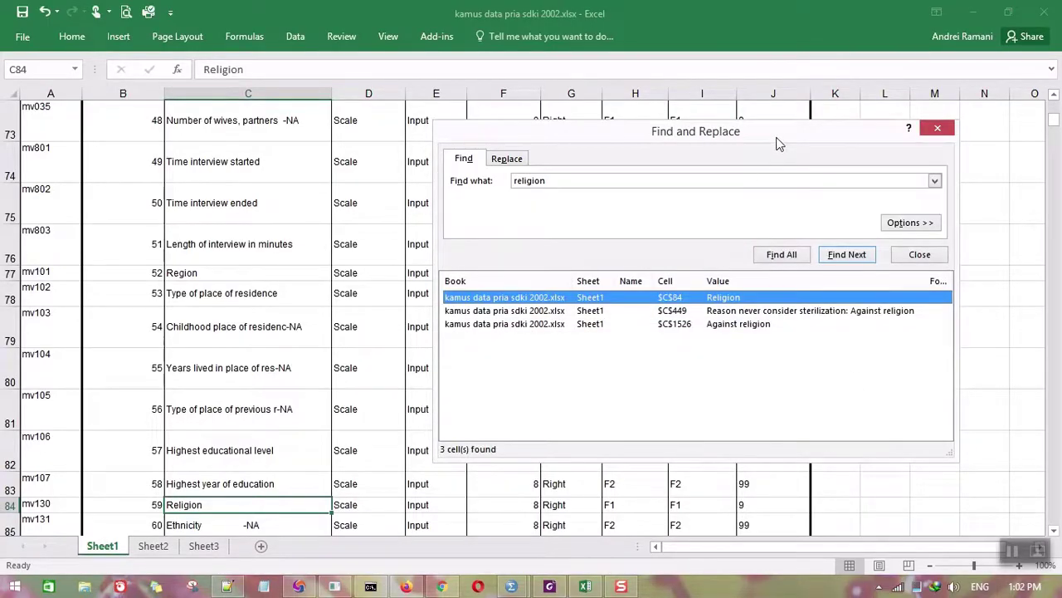
{"action": "left_click_drag", "start_coordinate": [779, 144], "coordinate": [748, 117]}
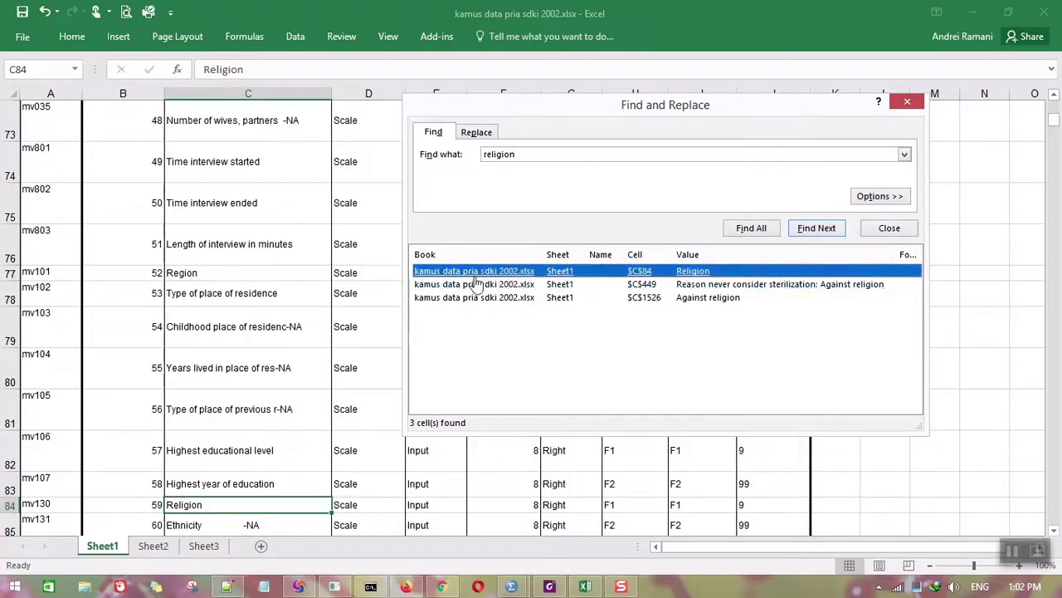
- Go through each "religion" match and select the variable code beside the Religion label
{"action": "left_click", "coordinate": [57, 505]}
{"action": "left_click", "coordinate": [477, 270]}
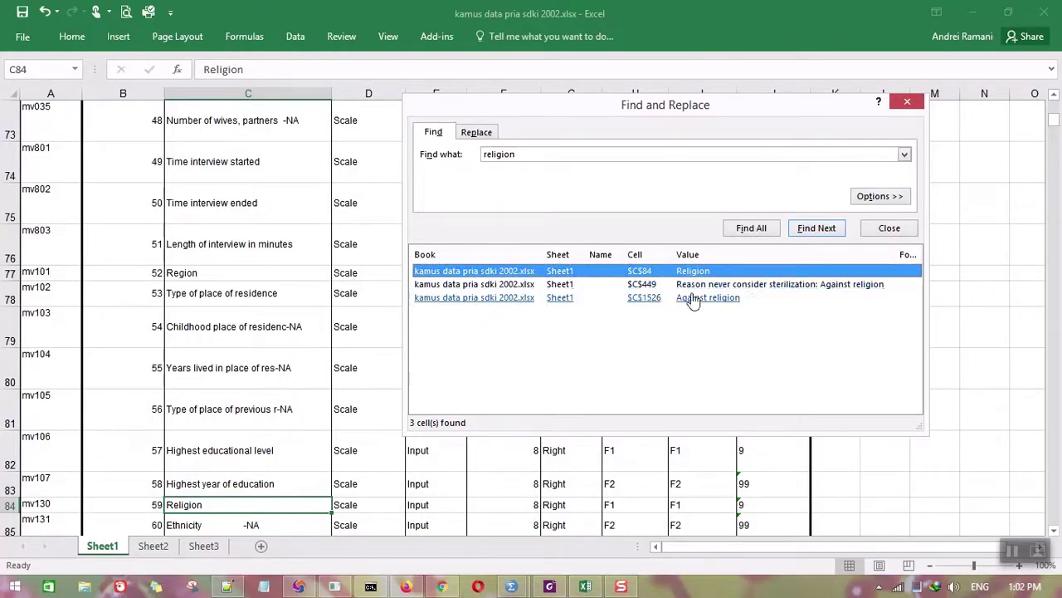
{"action": "left_click", "coordinate": [738, 283]}
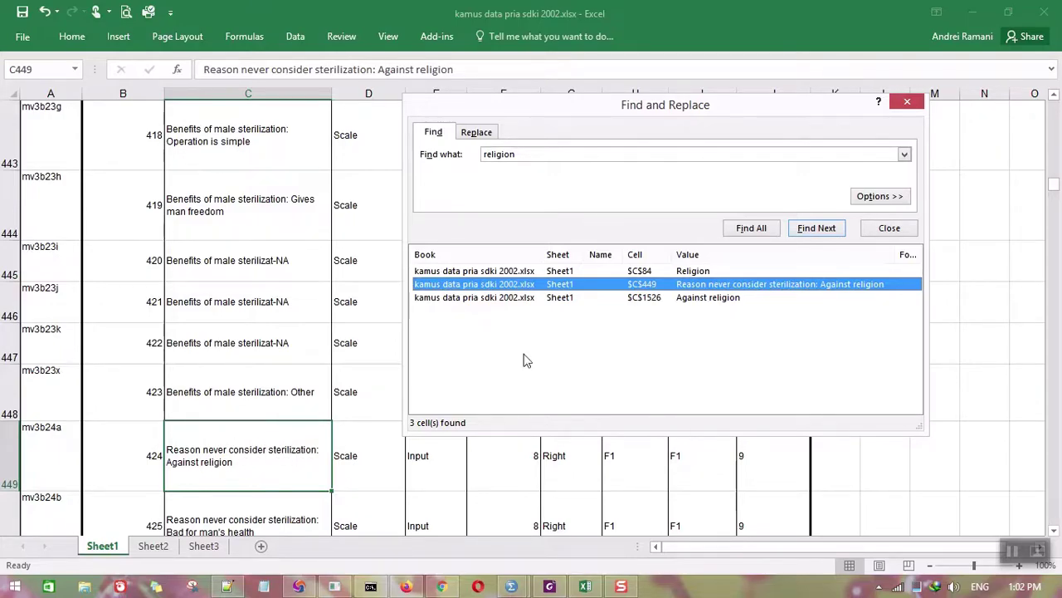
{"action": "left_click", "coordinate": [707, 298]}
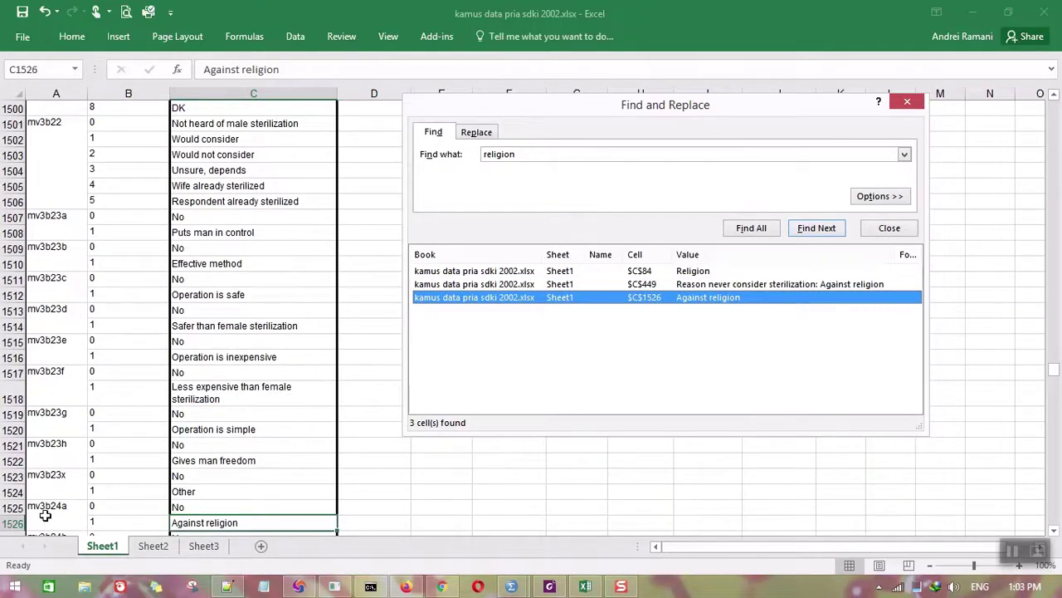
{"action": "left_click", "coordinate": [706, 272]}
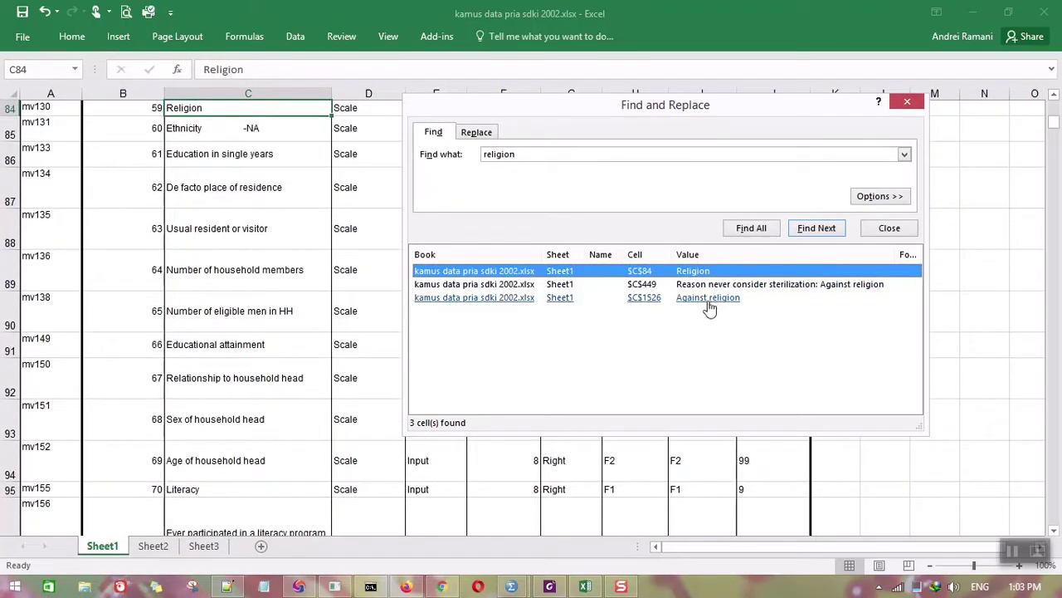
{"action": "left_click", "coordinate": [52, 110]}
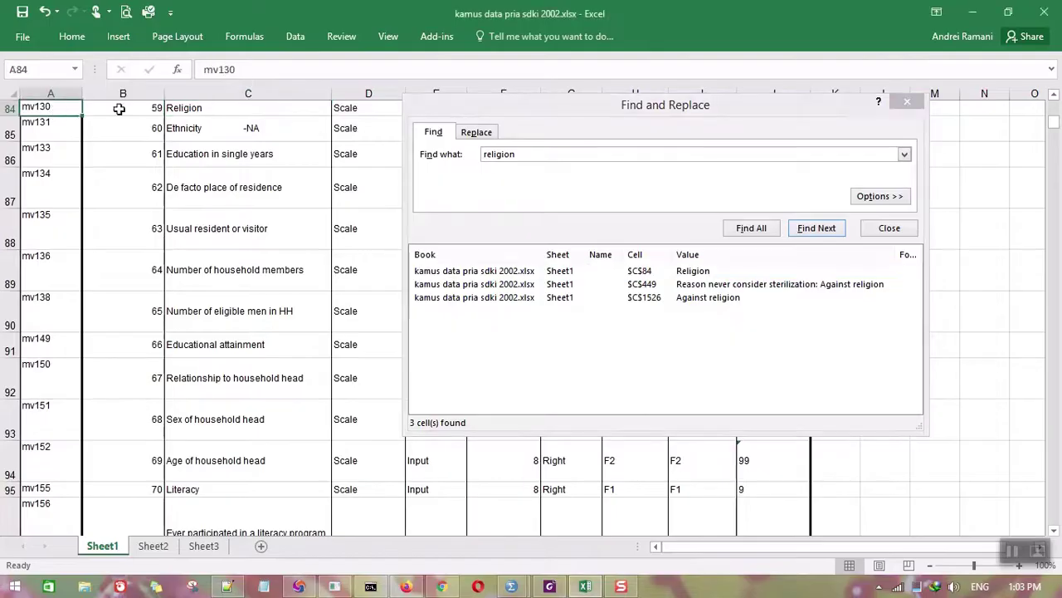
- Search the workbook for all occurrences of mv130 and go to the one in the value codes section
{"action": "left_click", "coordinate": [518, 154]}
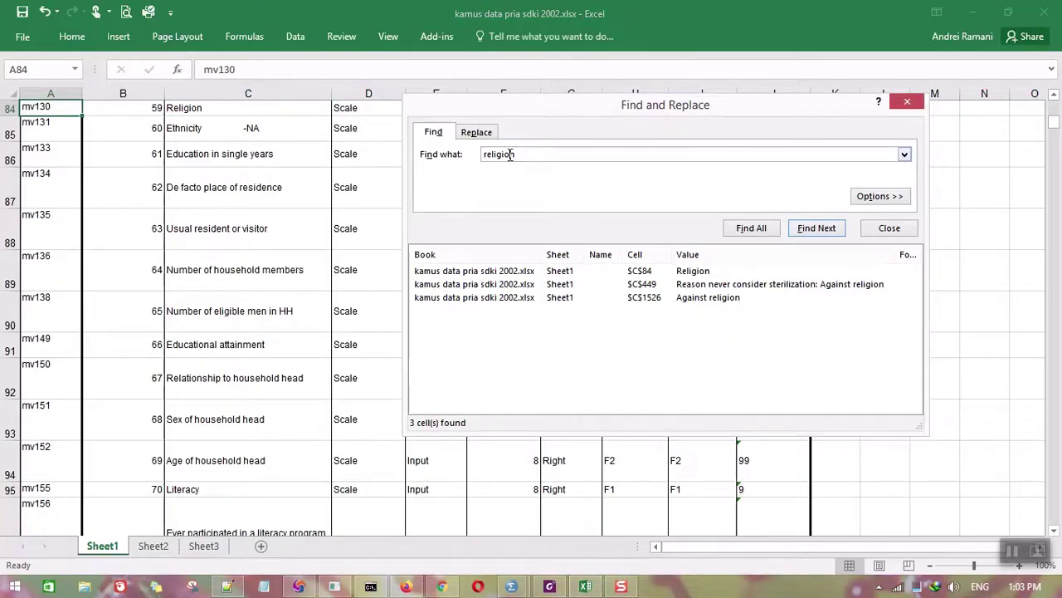
{"action": "double_click", "coordinate": [516, 155]}
{"action": "type", "text": "mv110"}
{"action": "left_click", "coordinate": [556, 590]}
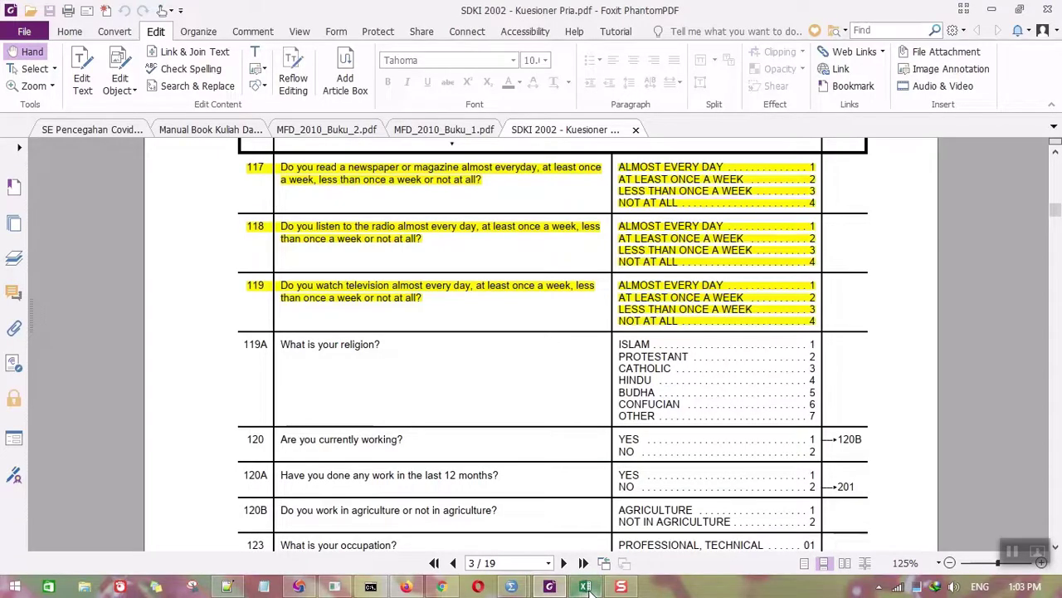
{"action": "left_click", "coordinate": [586, 588]}
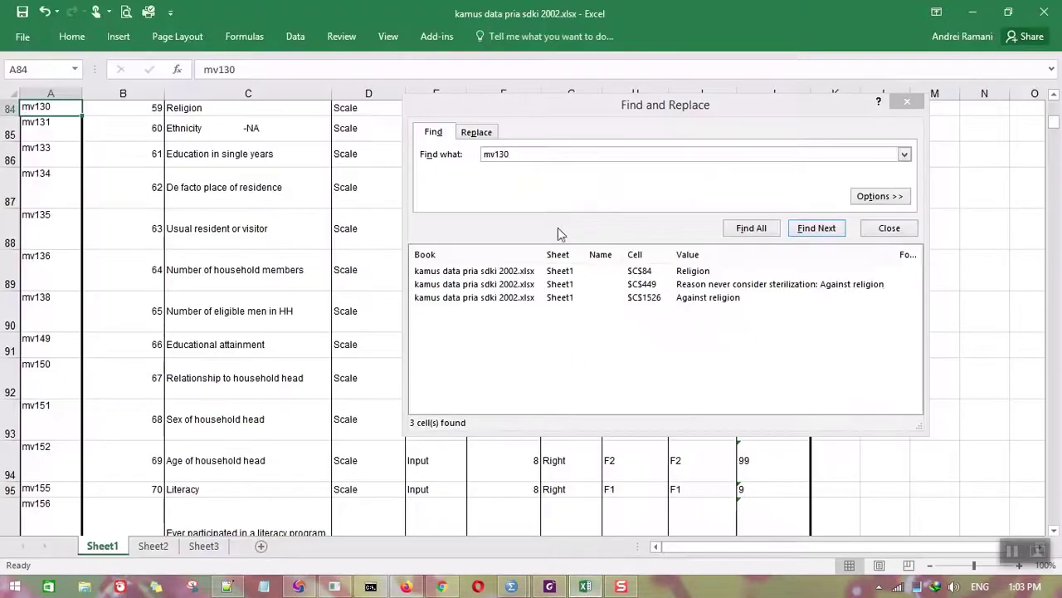
{"action": "left_click", "coordinate": [758, 232]}
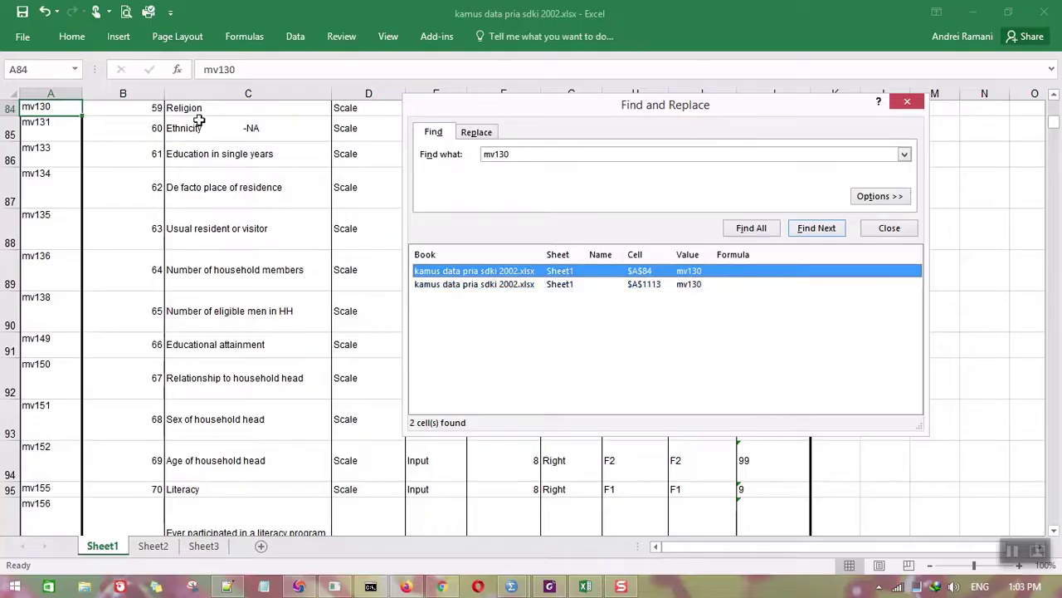
{"action": "left_click", "coordinate": [691, 286]}
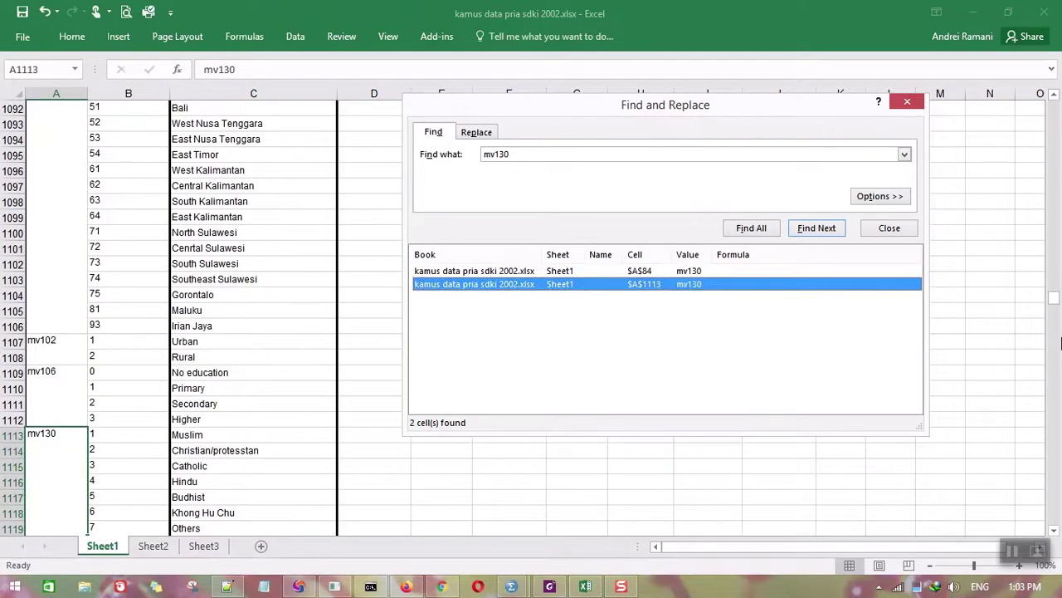
- Close the search and examine the full list of value codes and labels for mv130
{"action": "left_click", "coordinate": [908, 103]}
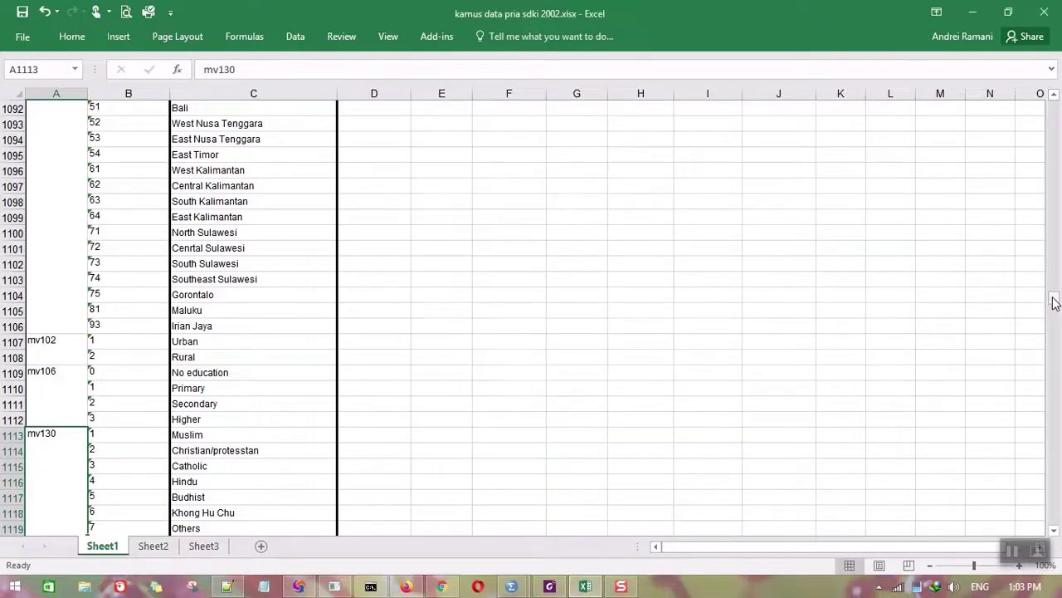
{"action": "left_click", "coordinate": [1052, 532]}
{"action": "left_click", "coordinate": [1051, 532]}
{"action": "left_click", "coordinate": [1051, 532]}
{"action": "left_click", "coordinate": [1051, 532]}
{"action": "left_click", "coordinate": [1051, 532]}
{"action": "left_click", "coordinate": [1052, 532]}
{"action": "left_click", "coordinate": [1051, 532]}
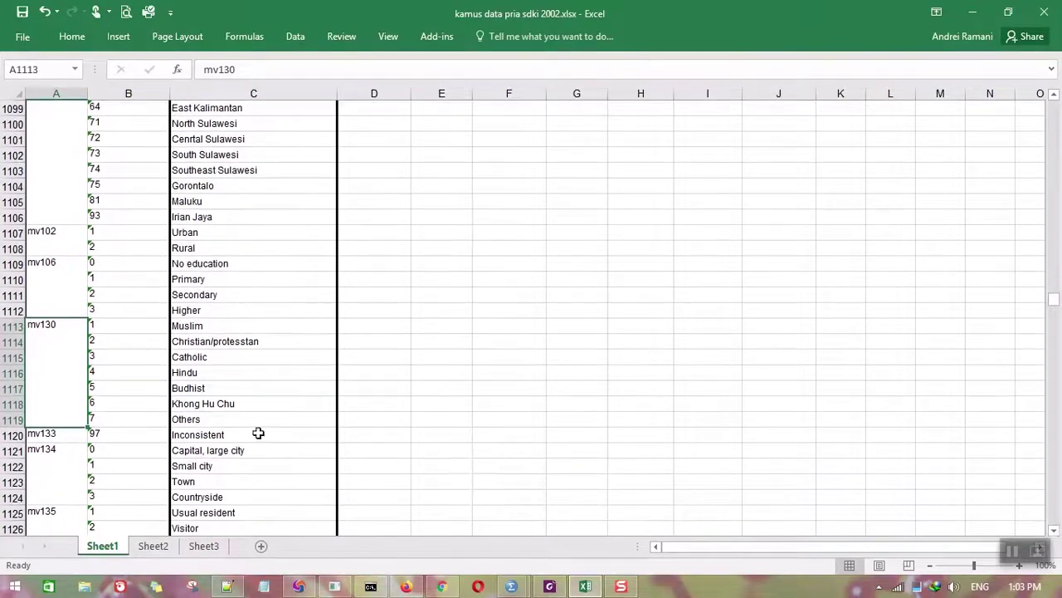
{"action": "left_click", "coordinate": [121, 406]}
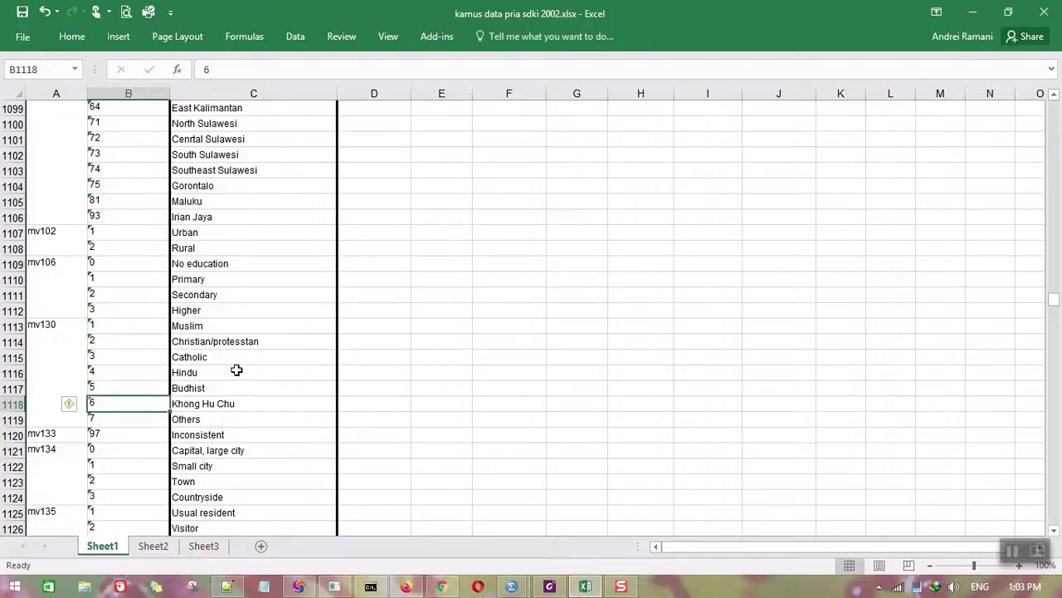
- Switch to Foxit PhantomPDF and compare question 119A's religion codes beside the workbook, then put the questionnaire away
{"action": "left_click", "coordinate": [550, 586]}
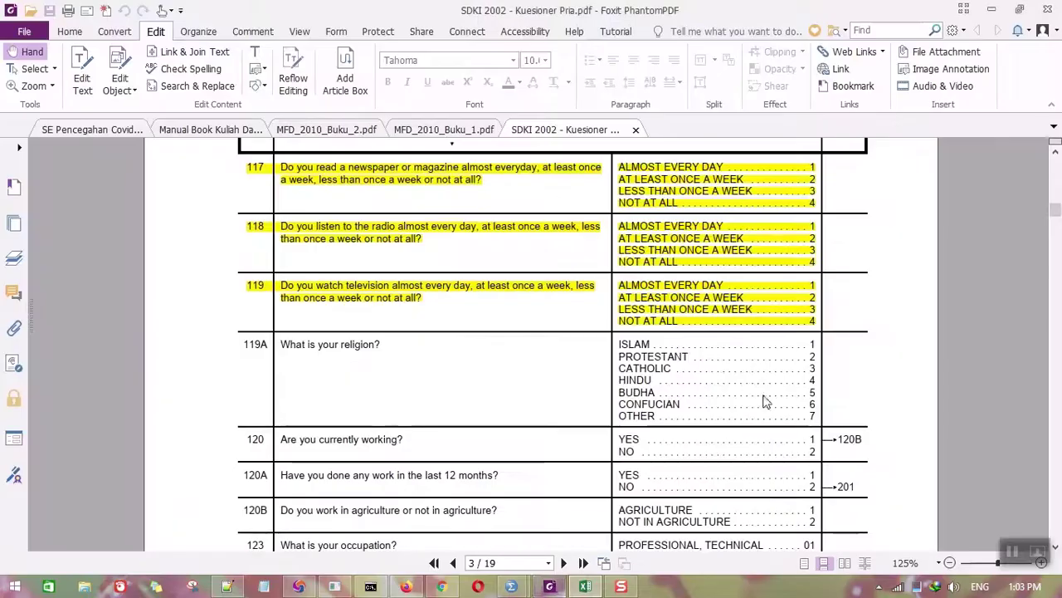
{"action": "left_click", "coordinate": [1019, 10]}
{"action": "scroll", "coordinate": [789, 358], "scroll_direction": "down", "scroll_amount": 3}
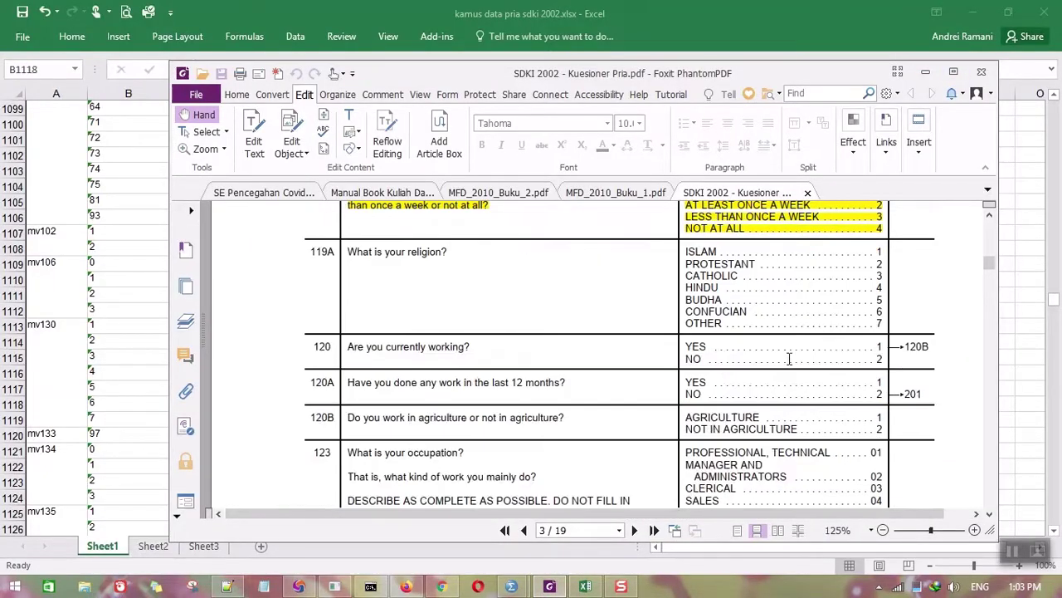
{"action": "left_click_drag", "start_coordinate": [601, 77], "coordinate": [757, 69]}
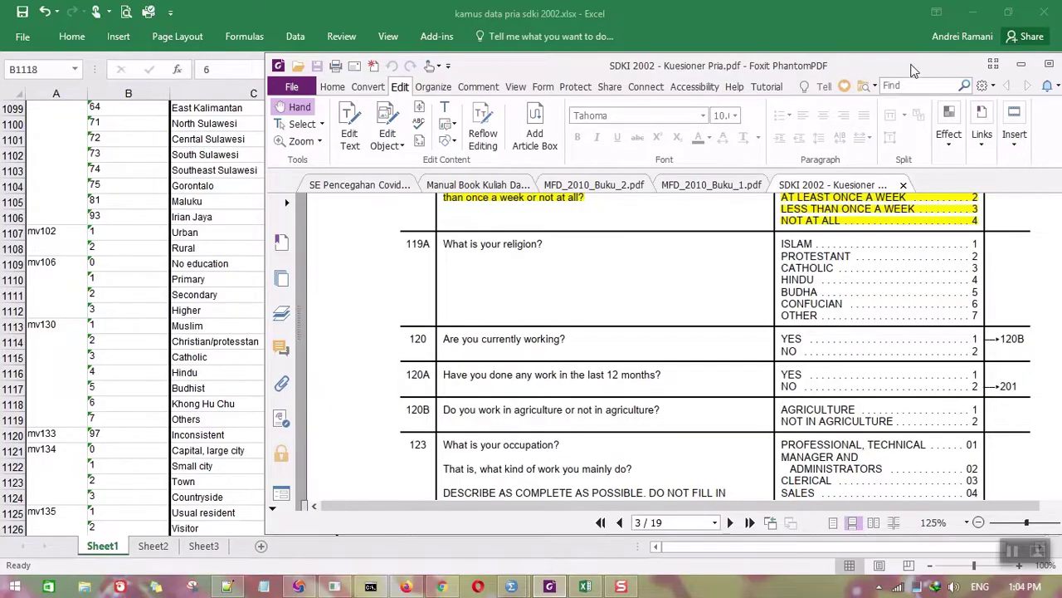
{"action": "left_click_drag", "start_coordinate": [913, 72], "coordinate": [752, 78]}
{"action": "left_click", "coordinate": [860, 70]}
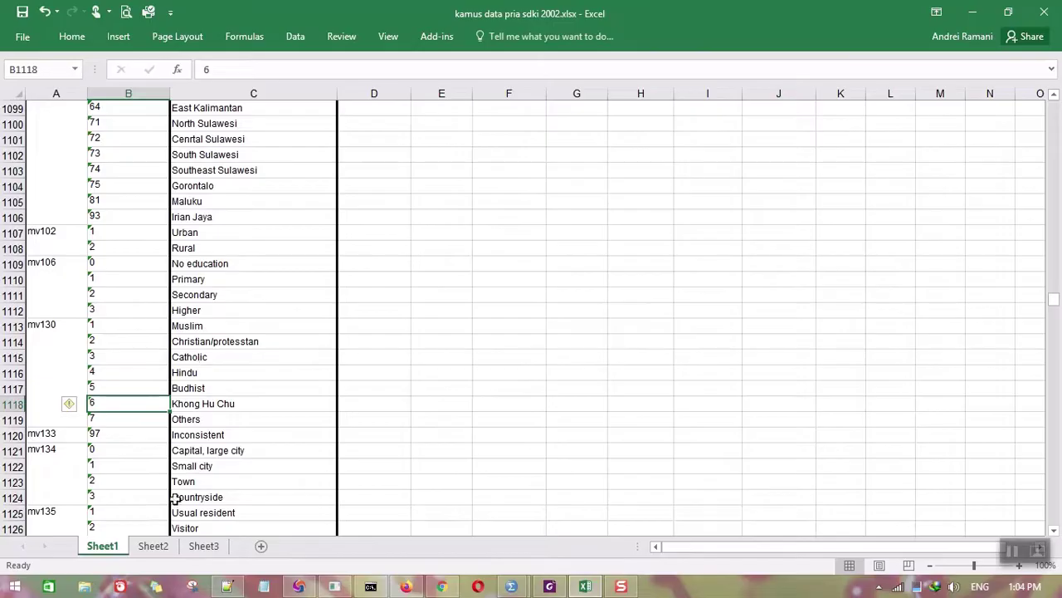
- Open Sheet2 and select the mv130 code in the religion code table
{"action": "left_click", "coordinate": [203, 546]}
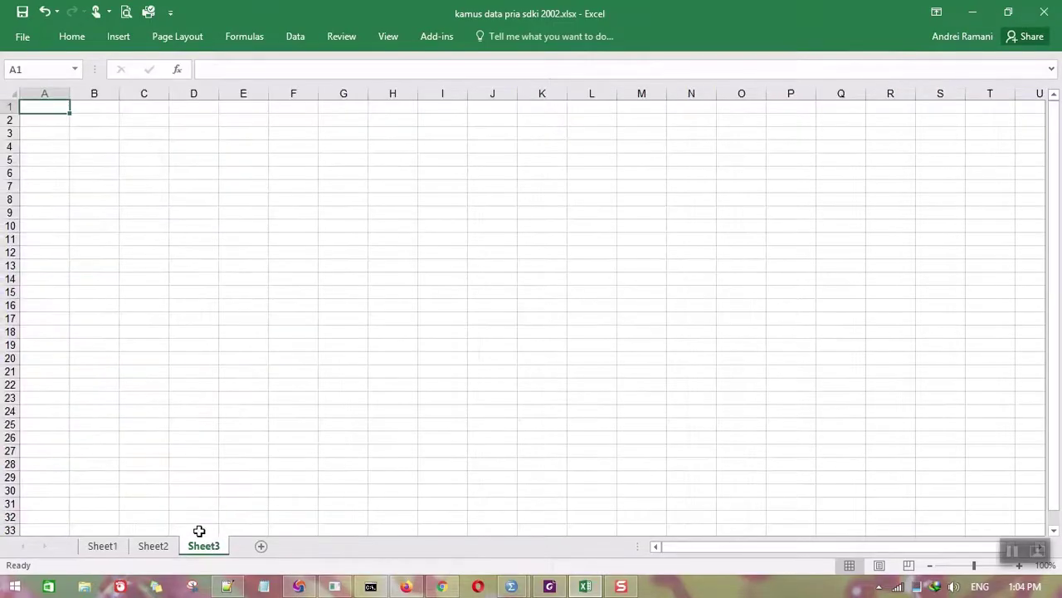
{"action": "left_click", "coordinate": [157, 546]}
{"action": "left_click", "coordinate": [374, 358]}
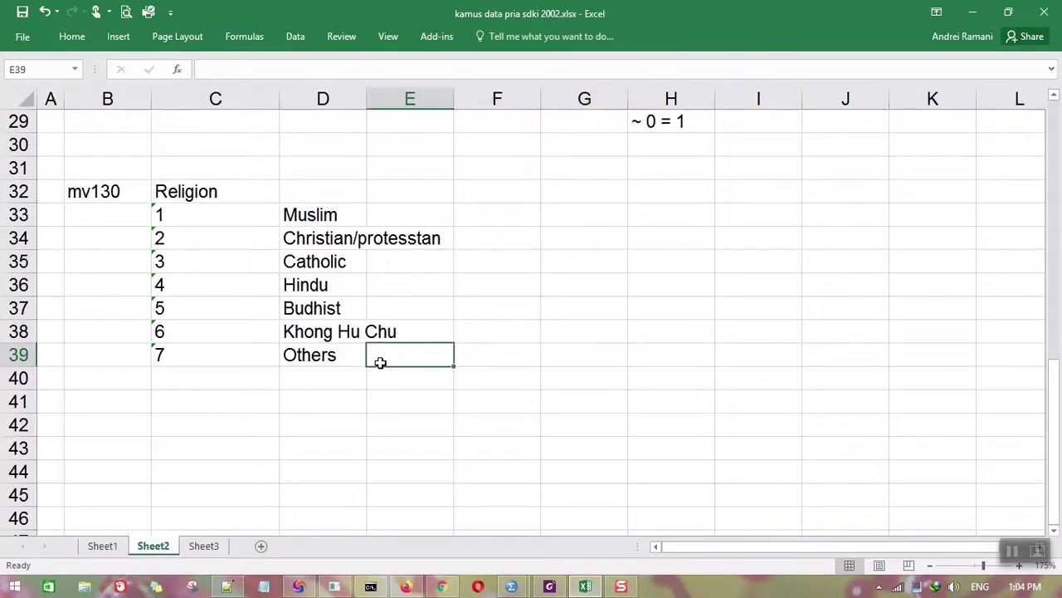
{"action": "left_click", "coordinate": [98, 192]}
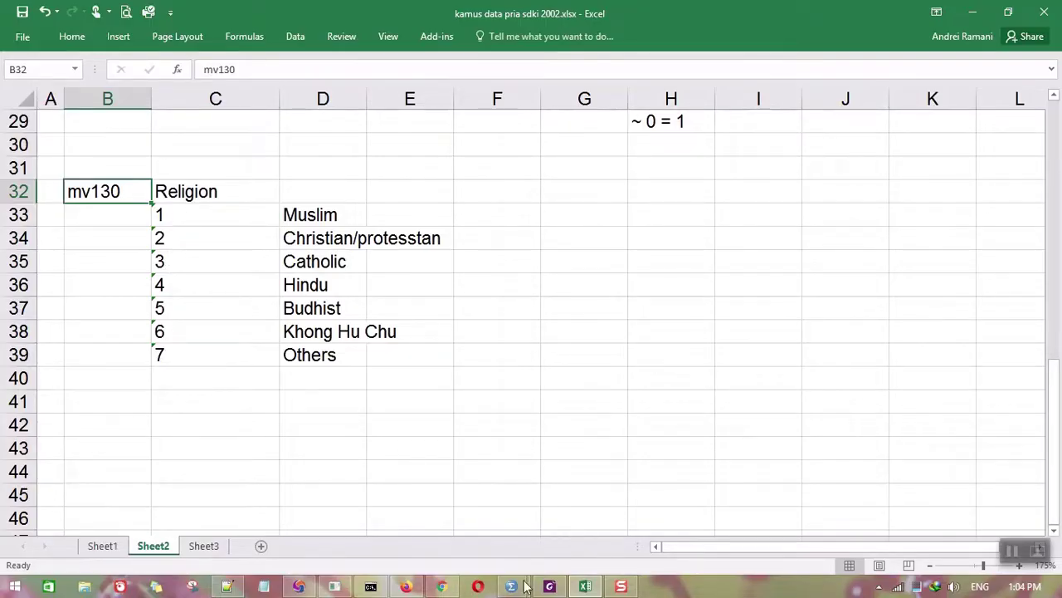
- Switch to the IDMR41FL.SAV dataset in SPSS and paste Frequencies syntax for Religion [mv130] into the Syntax Editor
{"action": "mouse_move", "coordinate": [513, 586]}
{"action": "left_click", "coordinate": [594, 516]}
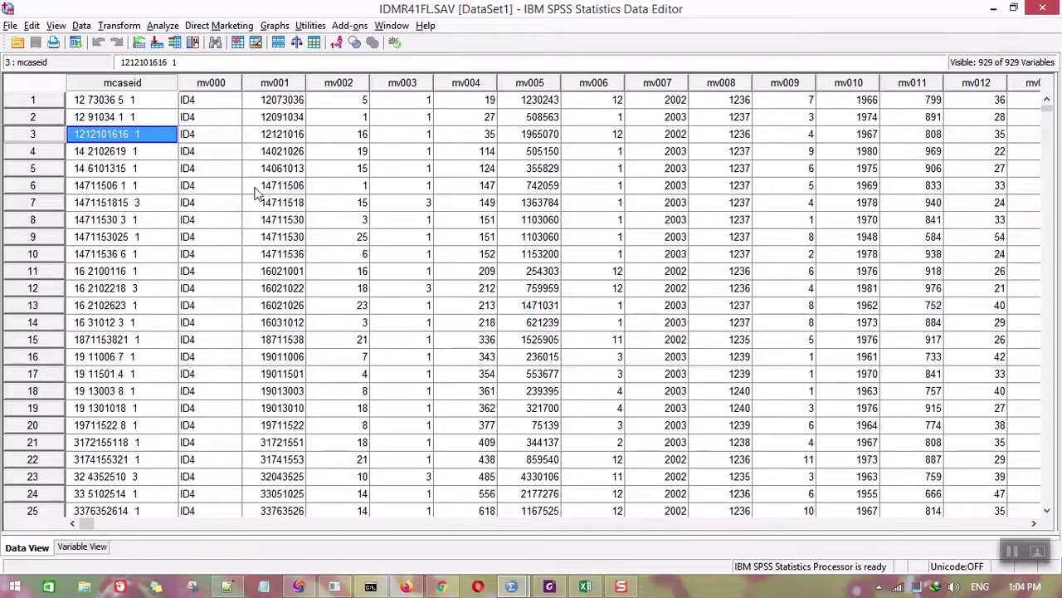
{"action": "left_click", "coordinate": [173, 28]}
{"action": "mouse_move", "coordinate": [216, 61]}
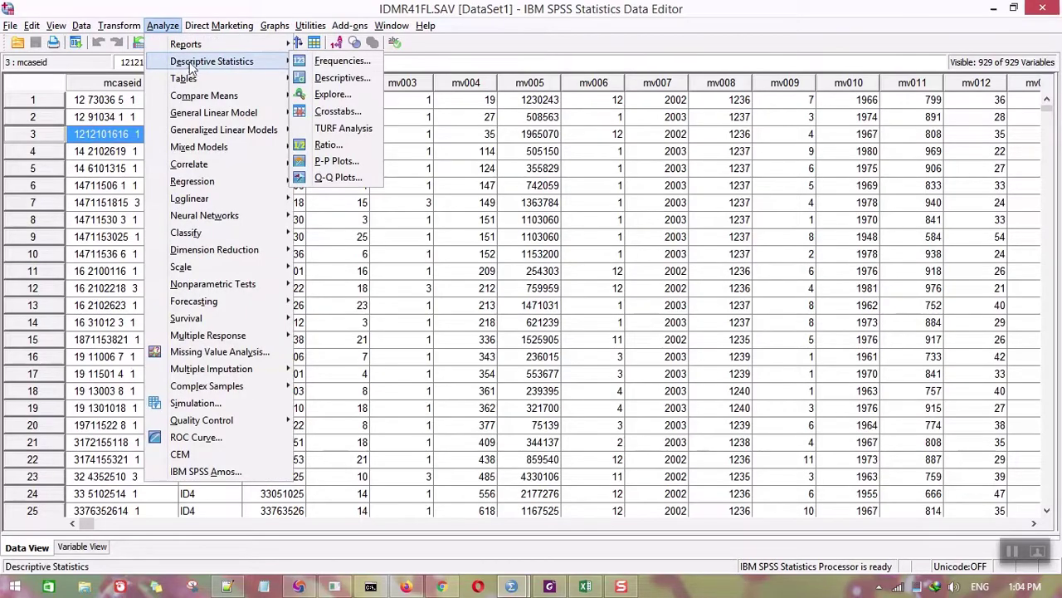
{"action": "left_click", "coordinate": [338, 60]}
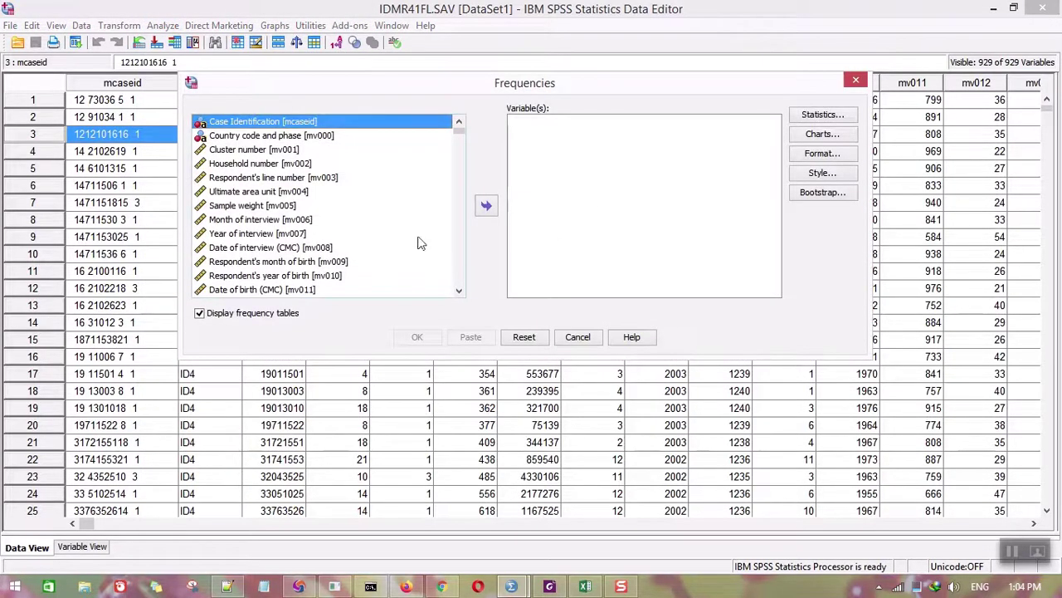
{"action": "left_click", "coordinate": [460, 264]}
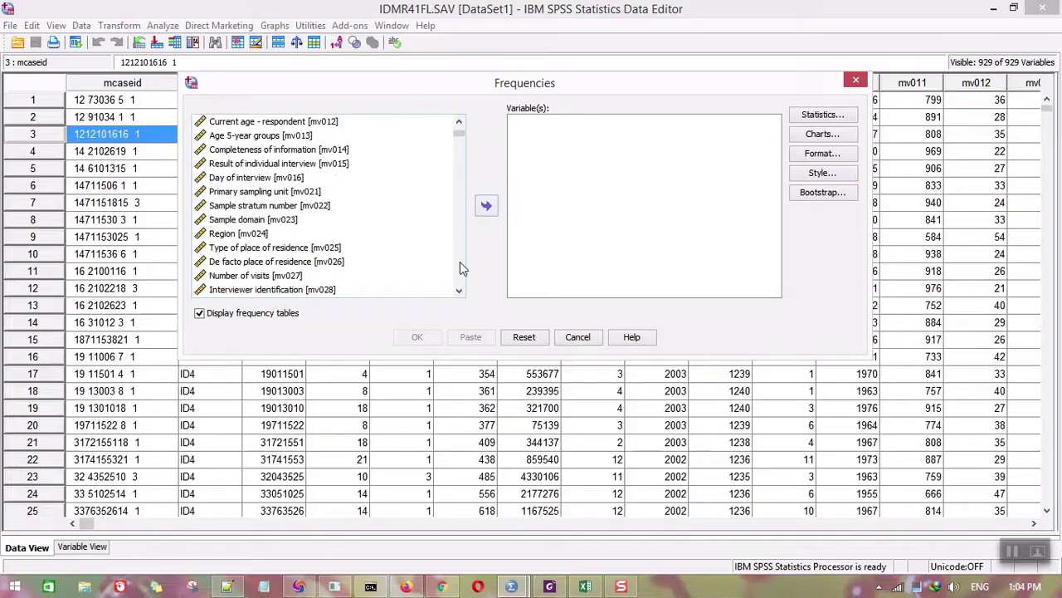
{"action": "left_click", "coordinate": [460, 266]}
{"action": "left_click", "coordinate": [461, 266]}
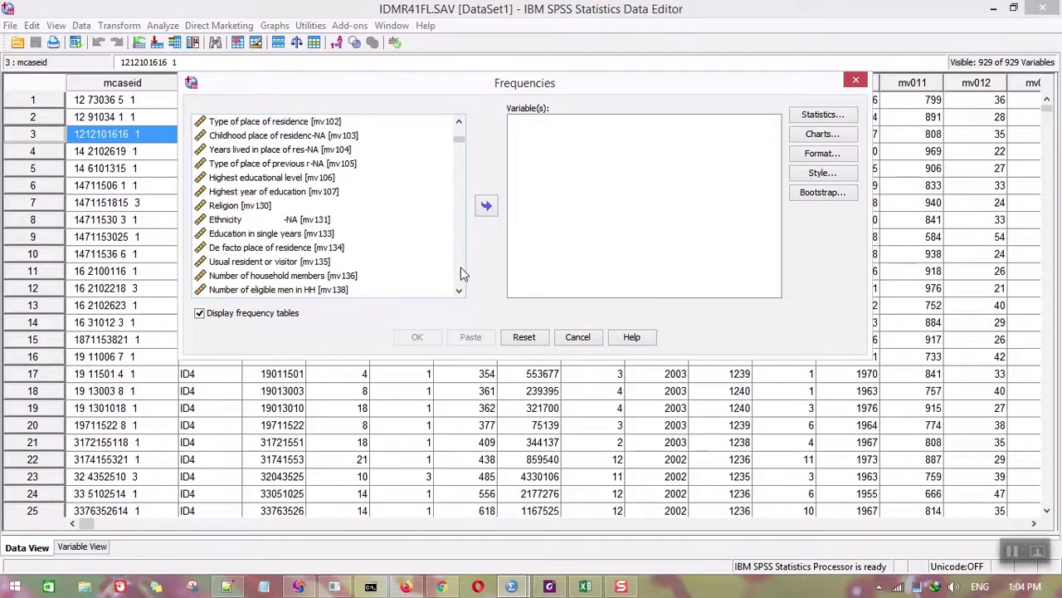
{"action": "left_click", "coordinate": [235, 205]}
{"action": "left_click", "coordinate": [484, 207]}
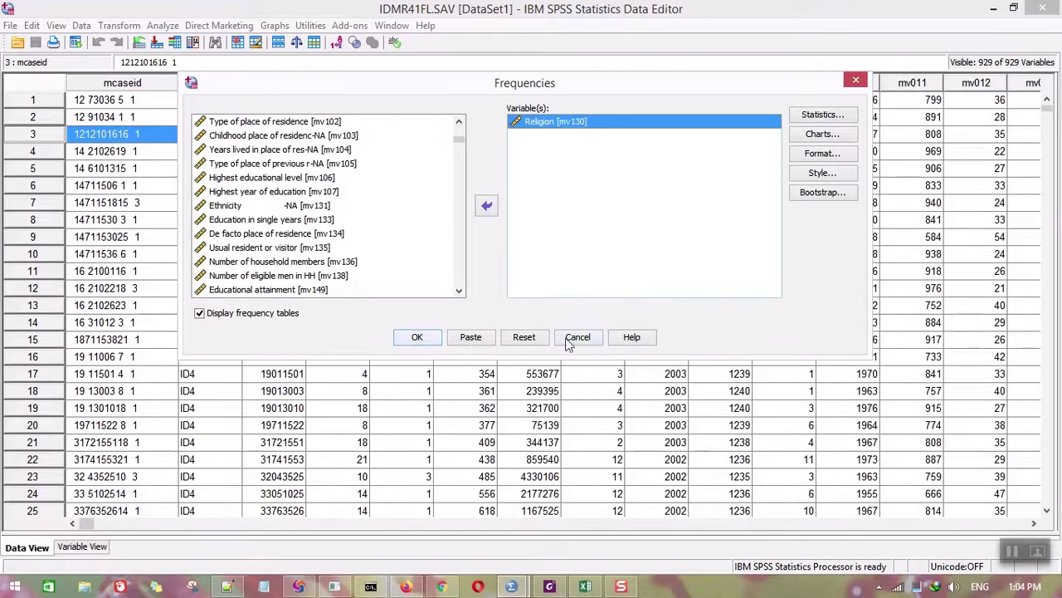
{"action": "left_click", "coordinate": [484, 341]}
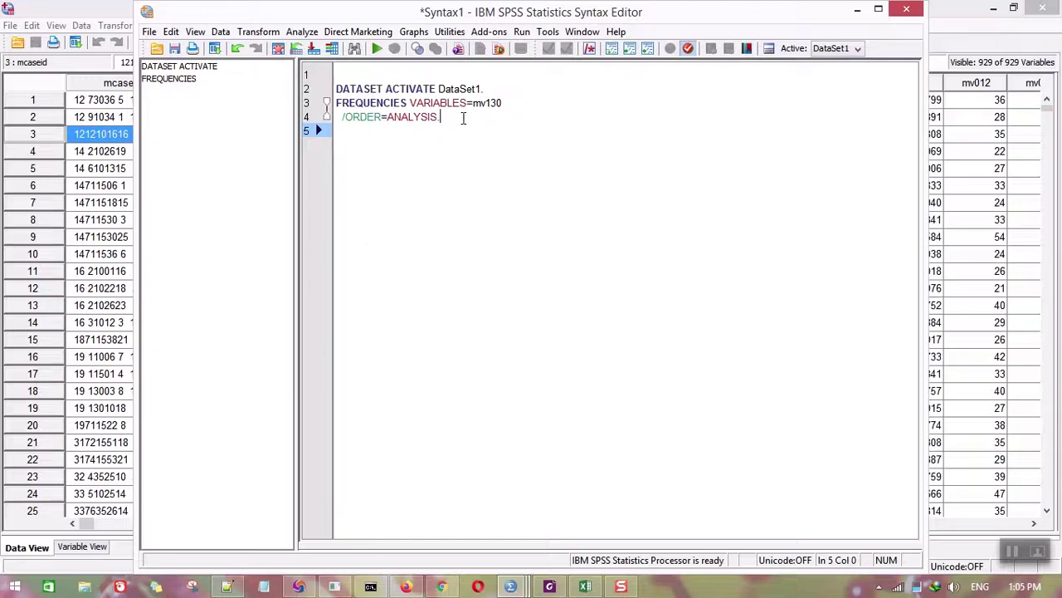
{"action": "left_click_drag", "start_coordinate": [463, 118], "coordinate": [334, 73]}
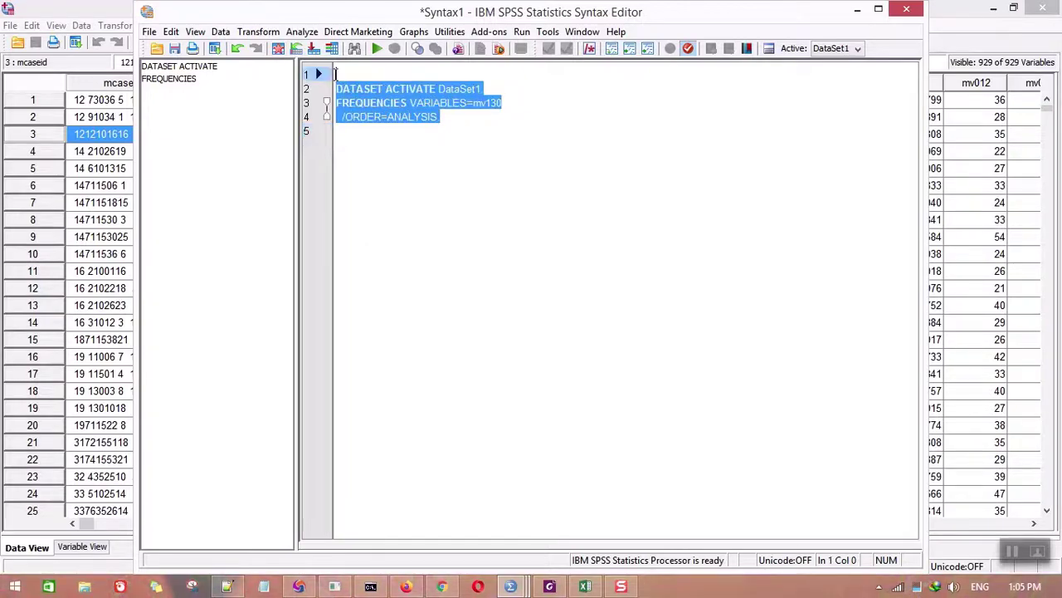
{"action": "right_click", "coordinate": [417, 99]}
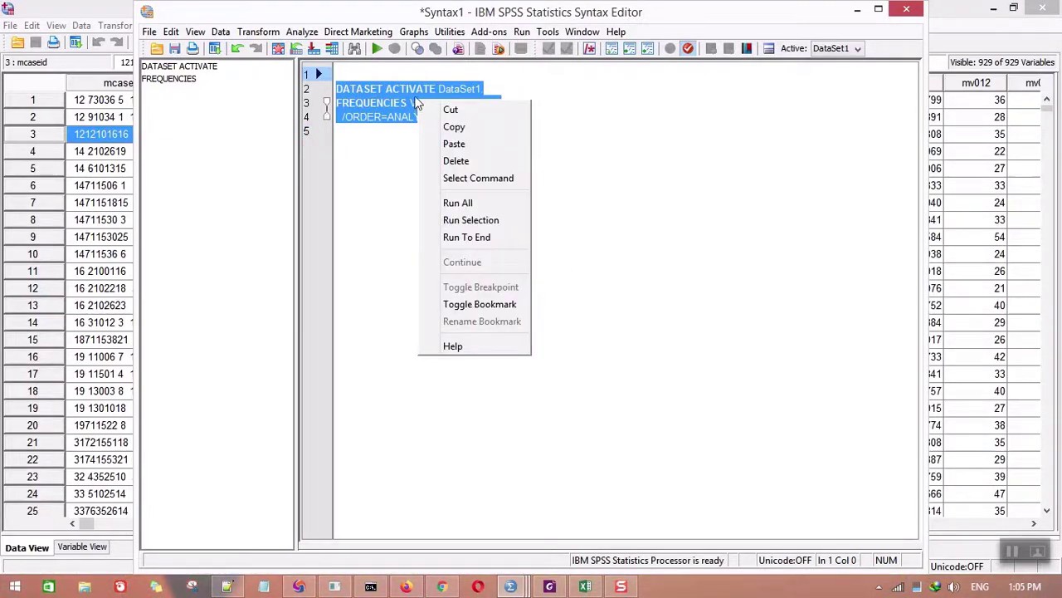
{"action": "left_click", "coordinate": [397, 73]}
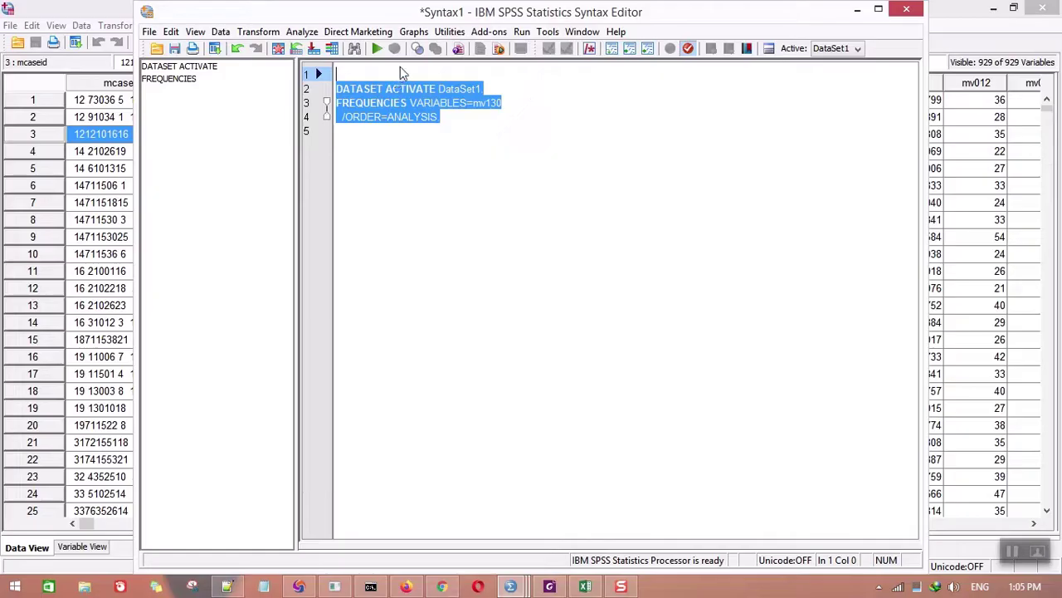
- Add the comment line "** frequency agama" with blank lines around it above the DATASET ACTIVATE command
{"action": "key", "text": "Return"}
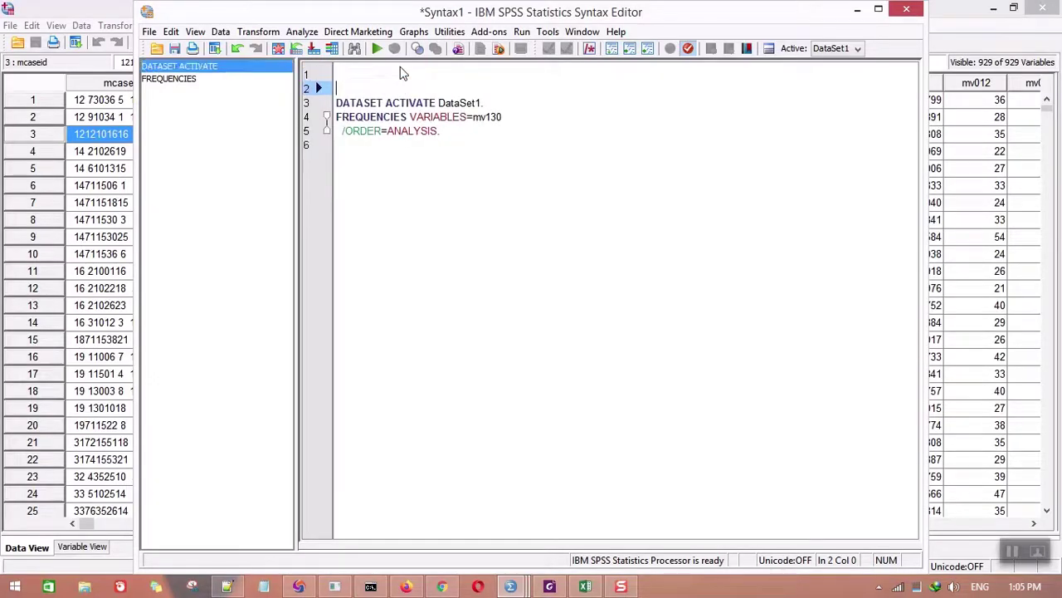
{"action": "key", "text": "Return"}
{"action": "key", "text": "Up"}
{"action": "type", "text": "*"}
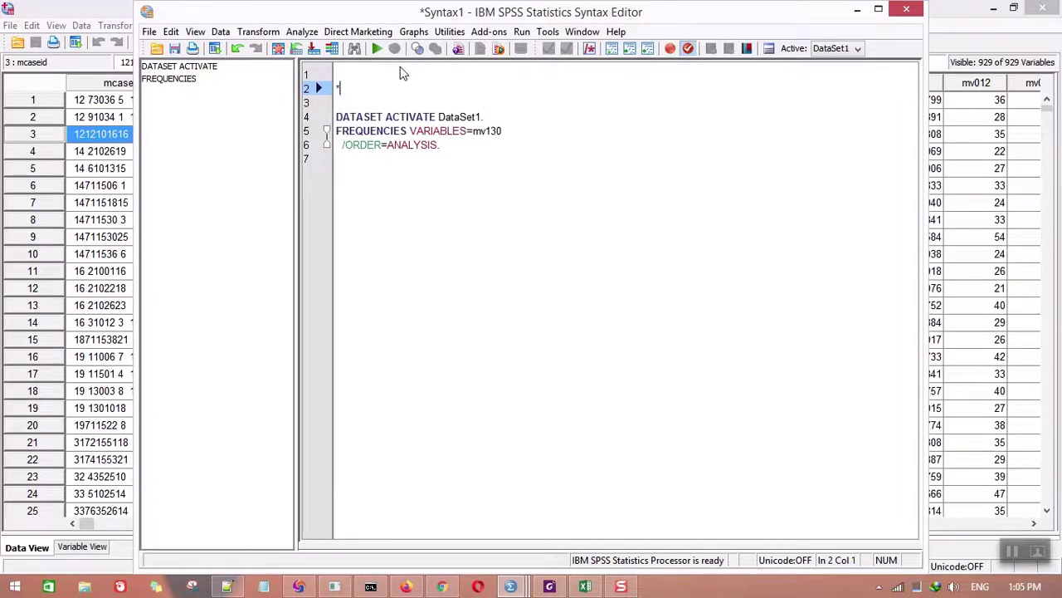
{"action": "type", "text": "* "}
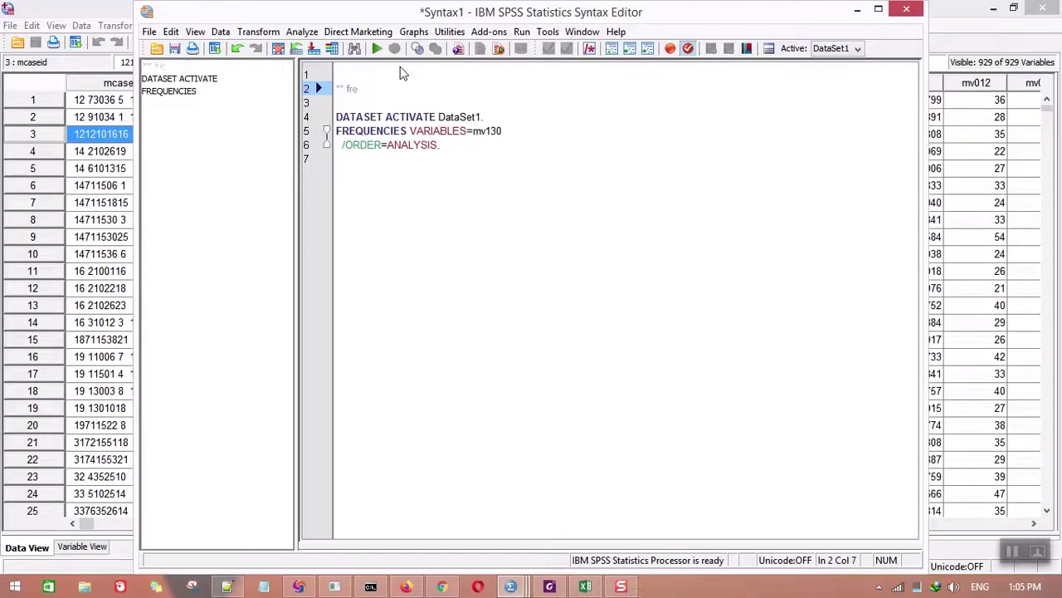
{"action": "type", "text": "frequency aga"}
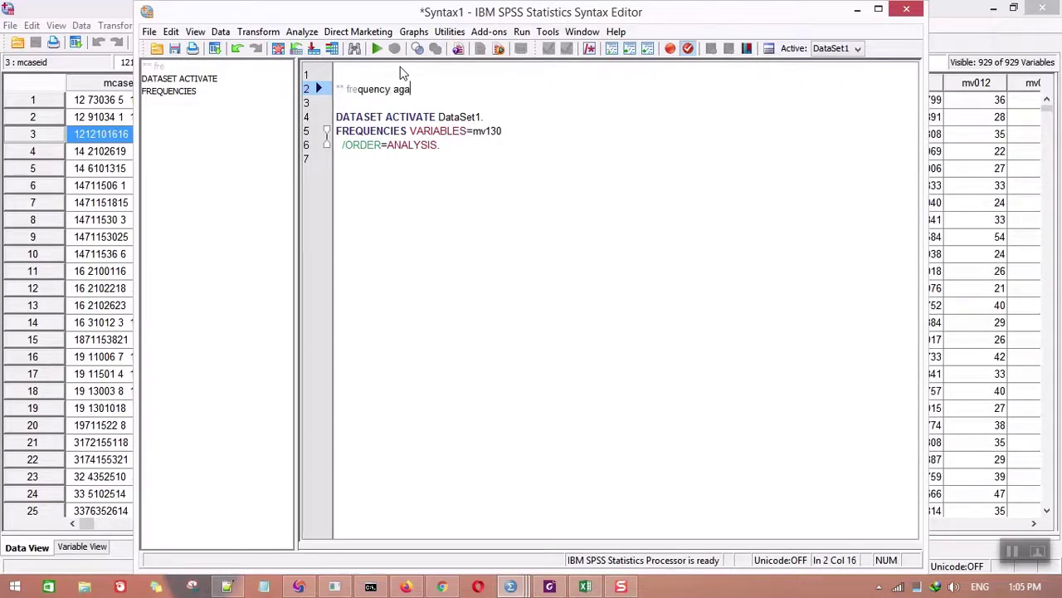
{"action": "type", "text": "ma"}
- Run only the DATASET ACTIVATE and FREQUENCIES commands for mv130 from the syntax
{"action": "left_click_drag", "start_coordinate": [448, 147], "coordinate": [336, 103]}
{"action": "right_click", "coordinate": [374, 130]}
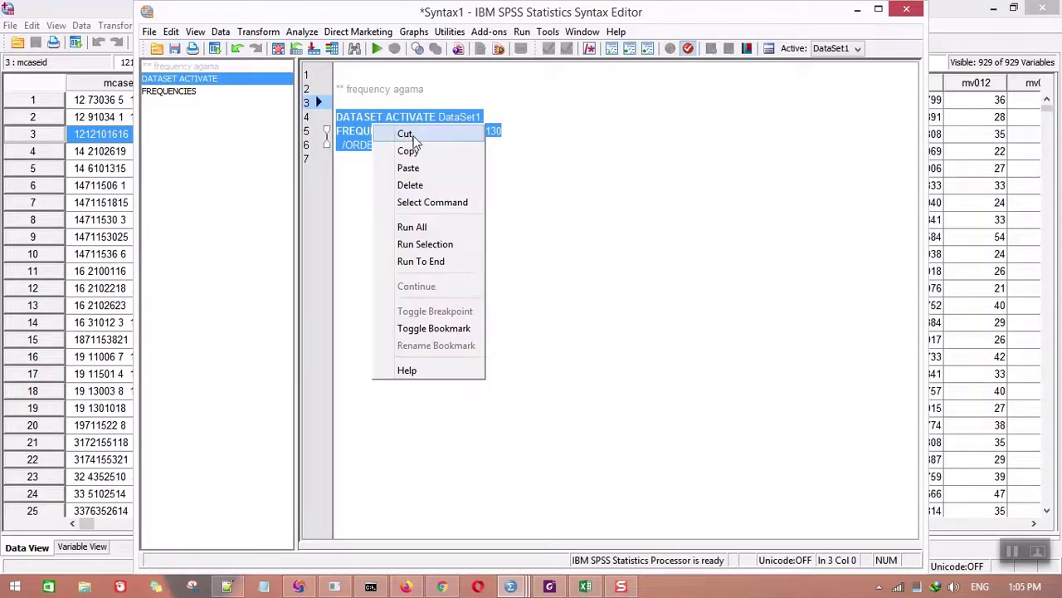
{"action": "left_click", "coordinate": [446, 247]}
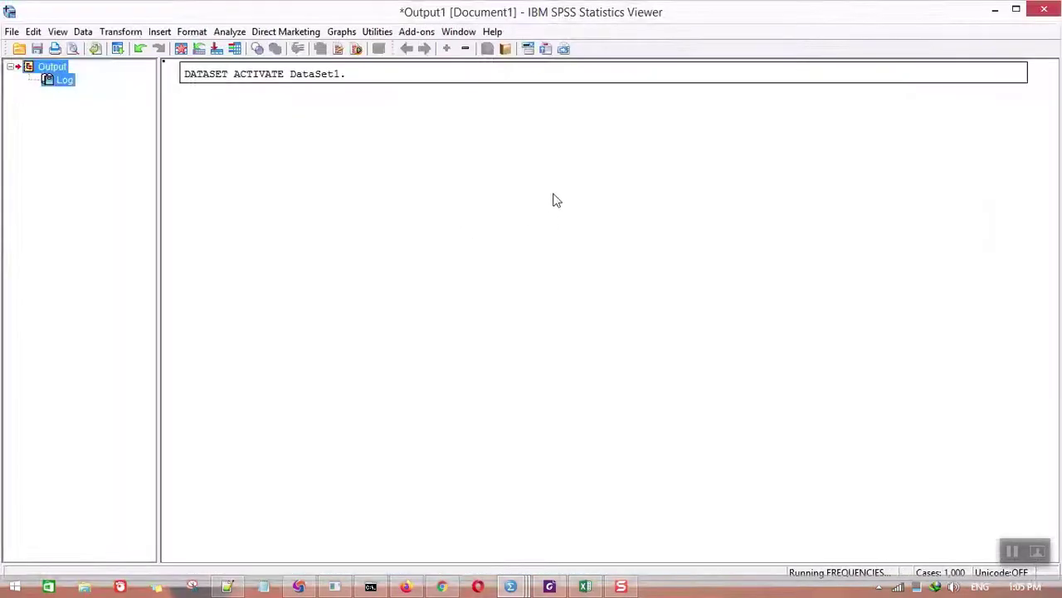
- Examine the valid and missing counts, the religion categories and the missing code in the Religion frequency output
{"action": "left_click", "coordinate": [498, 448]}
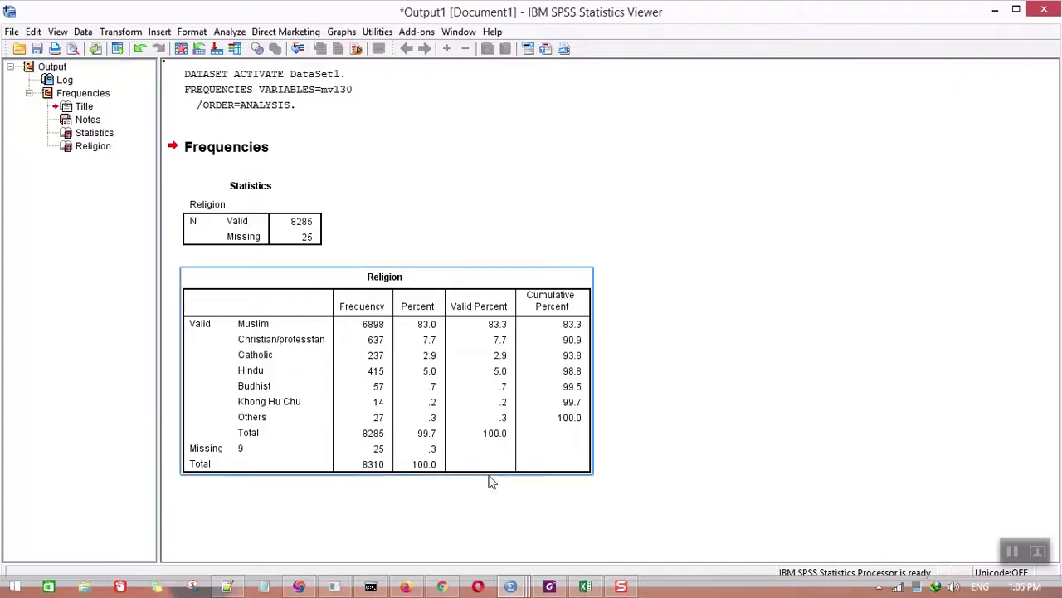
{"action": "left_click", "coordinate": [303, 228]}
{"action": "left_click", "coordinate": [268, 351]}
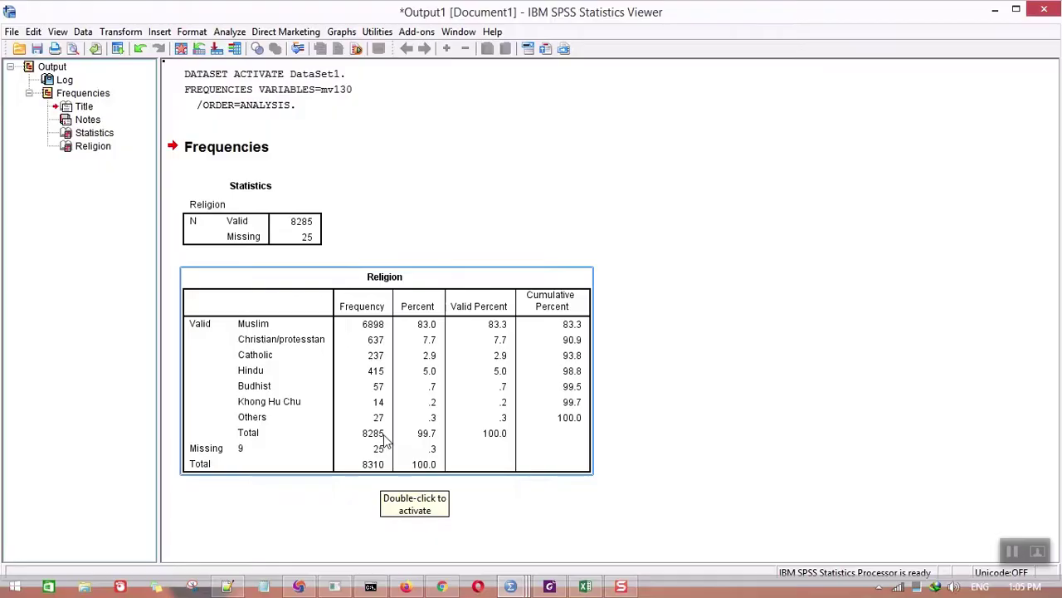
{"action": "left_click", "coordinate": [211, 455]}
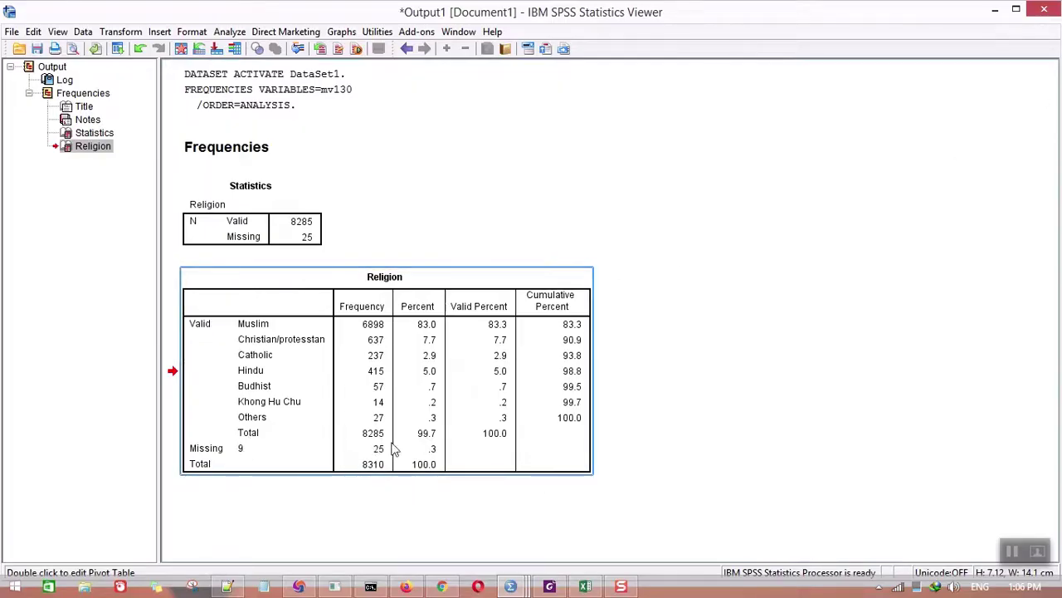
- Return to the IDMR41FL.SAV data and go to variable mv130, bringing its neighbouring columns into view
{"action": "left_click", "coordinate": [995, 12]}
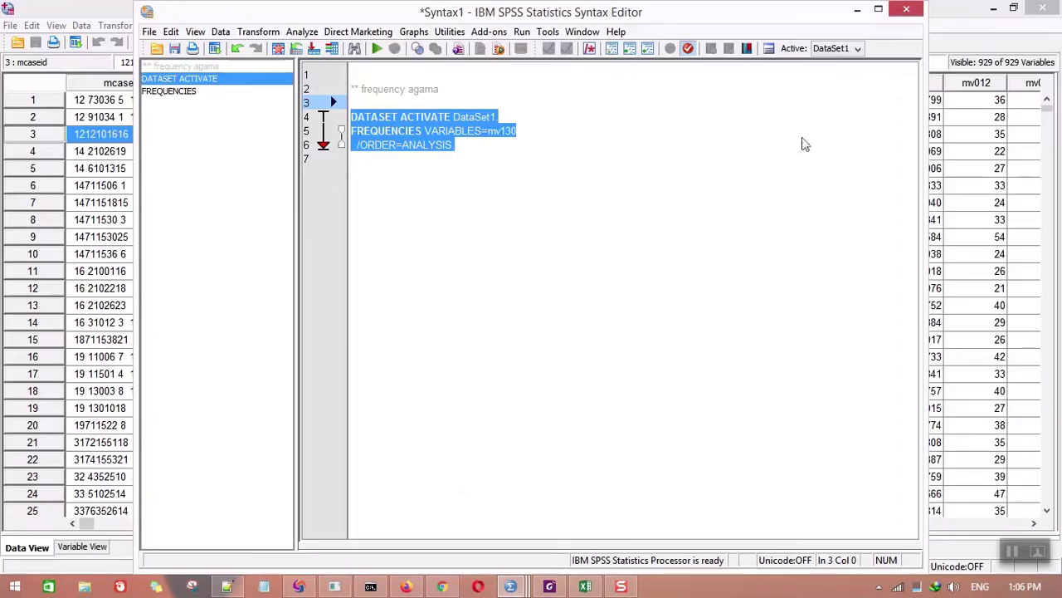
{"action": "left_click", "coordinate": [857, 10]}
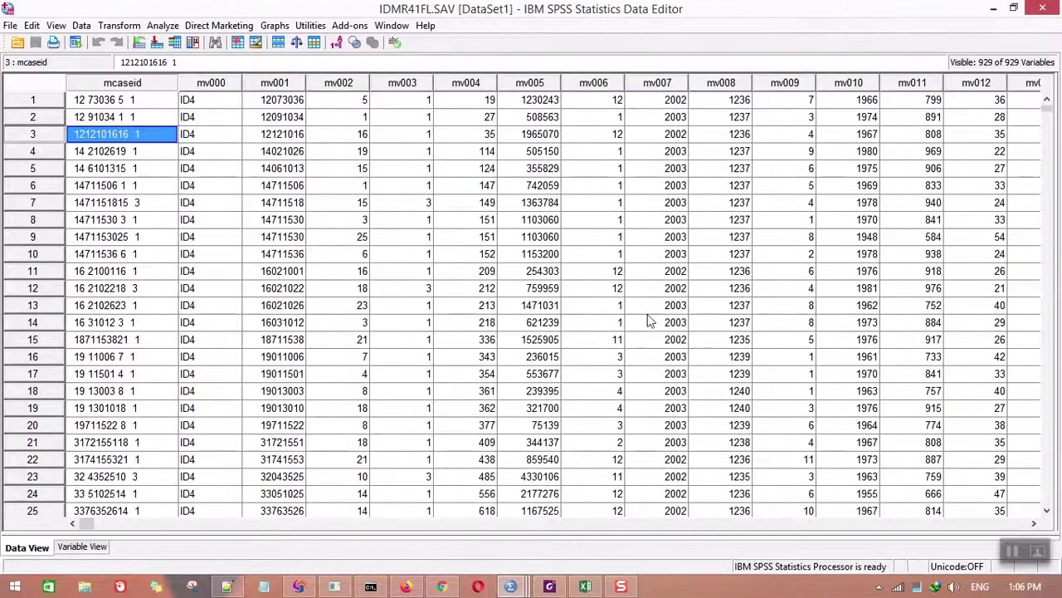
{"action": "left_click", "coordinate": [32, 25]}
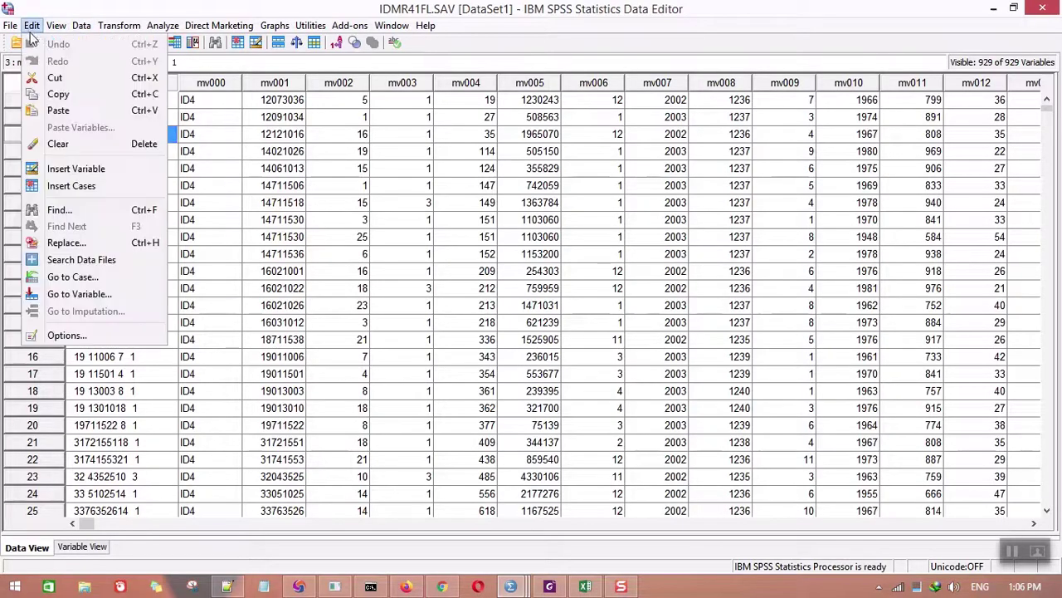
{"action": "left_click", "coordinate": [159, 294]}
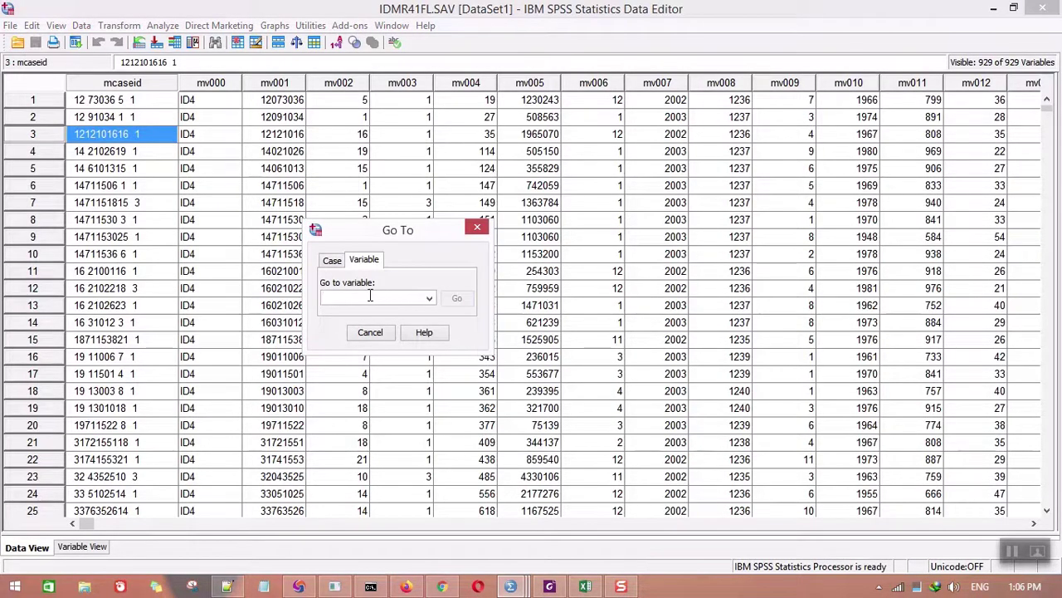
{"action": "type", "text": "mv130"}
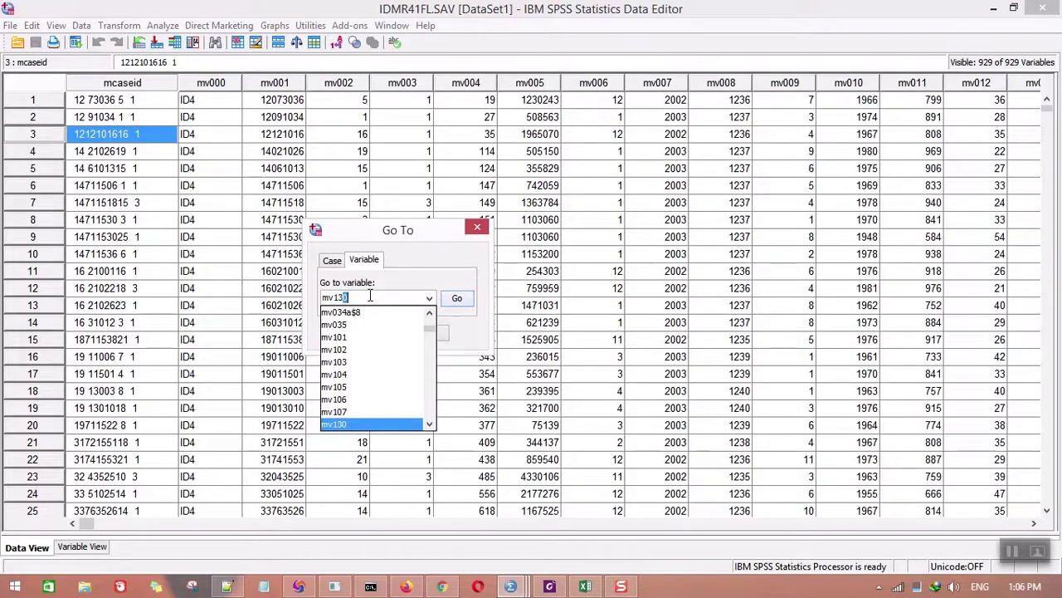
{"action": "left_click", "coordinate": [447, 271]}
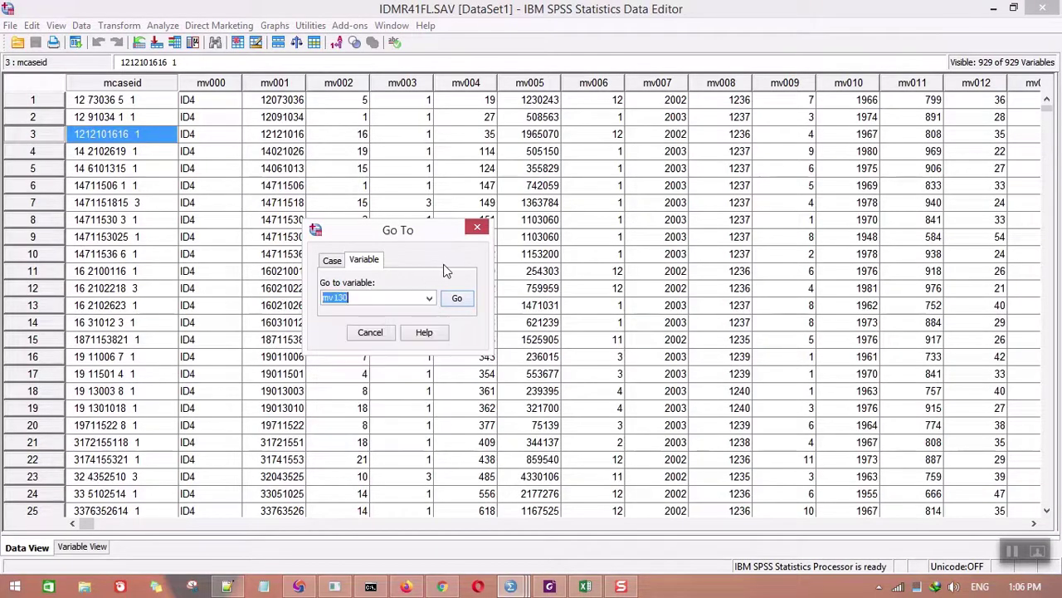
{"action": "left_click", "coordinate": [465, 303]}
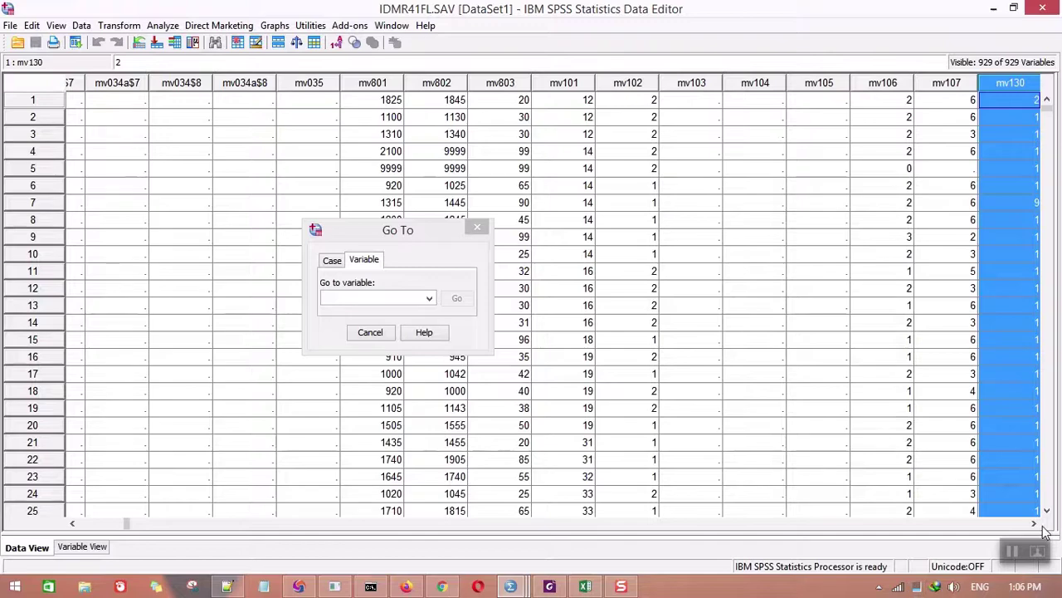
{"action": "left_click_drag", "start_coordinate": [1034, 524], "coordinate": [1035, 526]}
{"action": "left_click", "coordinate": [479, 227]}
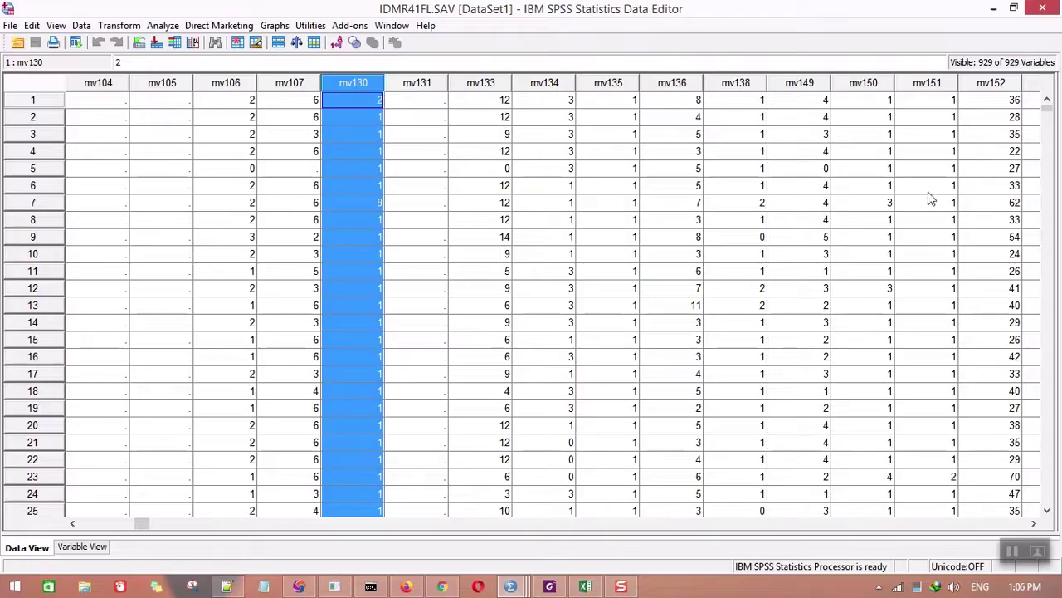
- Look through the mv130 values down the cases, then select the variable's cell for the first case
{"action": "scroll", "coordinate": [364, 228], "scroll_direction": "down", "scroll_amount": 20}
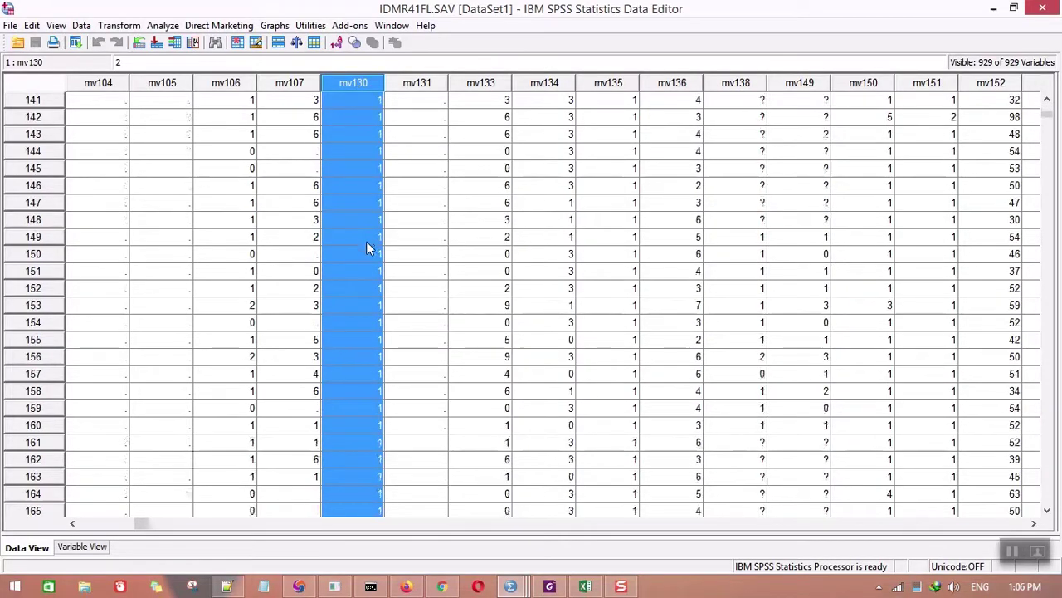
{"action": "scroll", "coordinate": [366, 241], "scroll_direction": "down", "scroll_amount": 20}
{"action": "scroll", "coordinate": [366, 241], "scroll_direction": "up", "scroll_amount": 20}
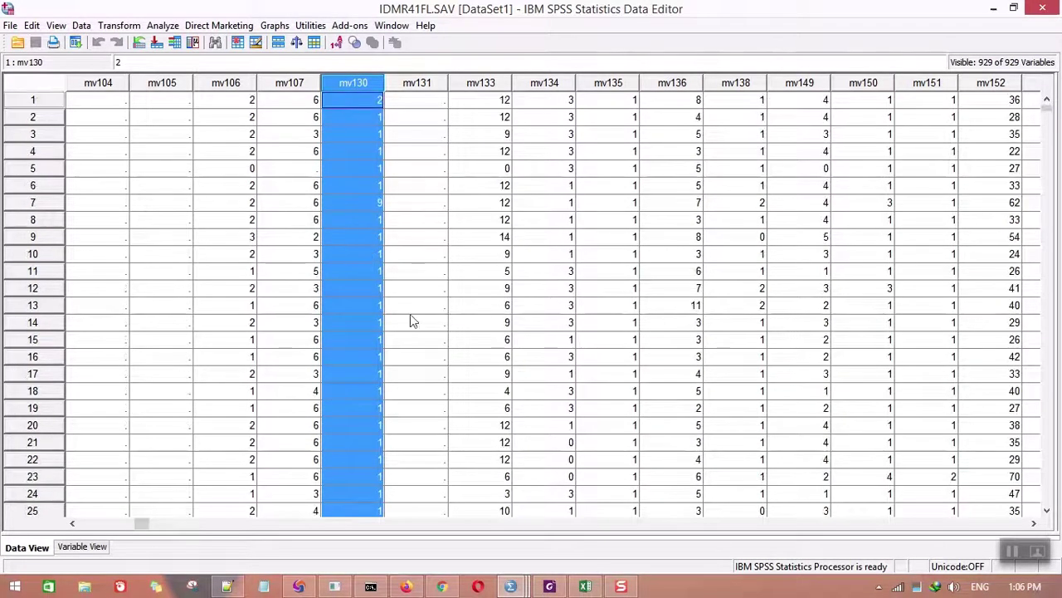
{"action": "left_click", "coordinate": [356, 103]}
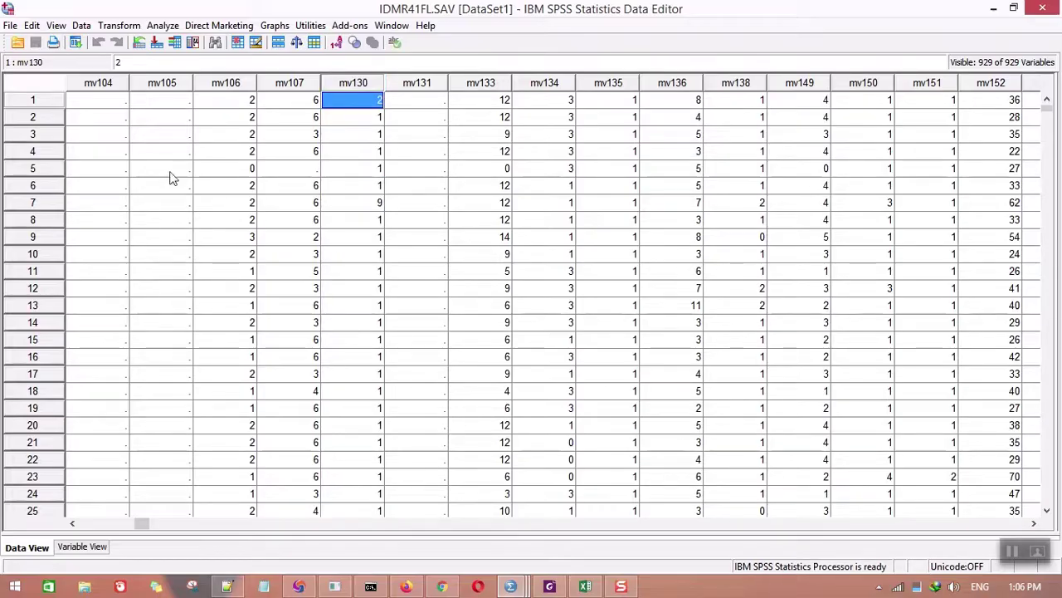
- Set up Sort Cases with Religion [mv130] as the sort variable in ascending order
{"action": "left_click", "coordinate": [82, 26]}
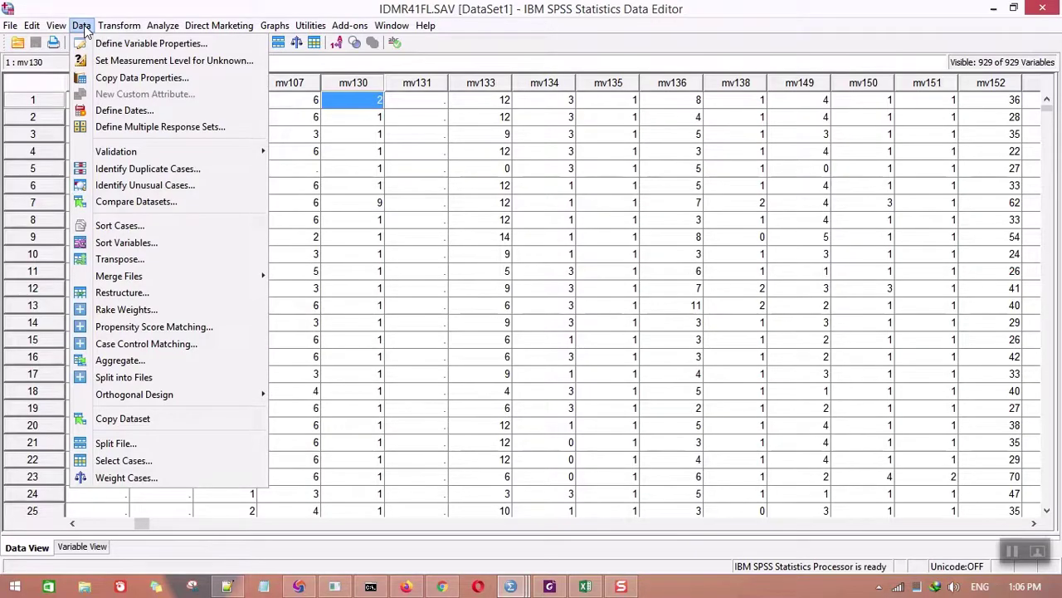
{"action": "left_click", "coordinate": [143, 225]}
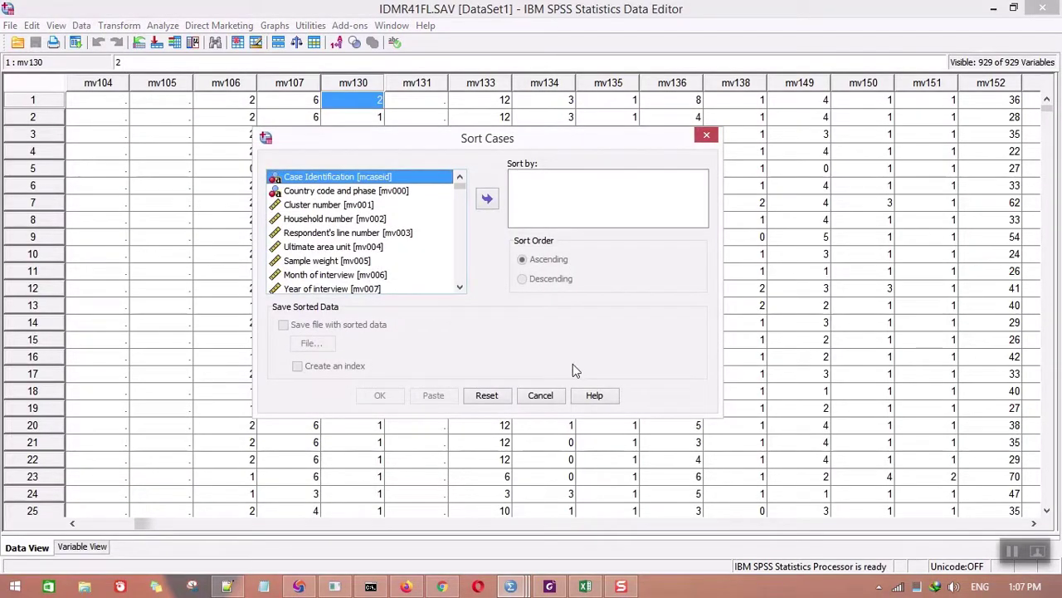
{"action": "left_click_drag", "start_coordinate": [531, 140], "coordinate": [707, 55]}
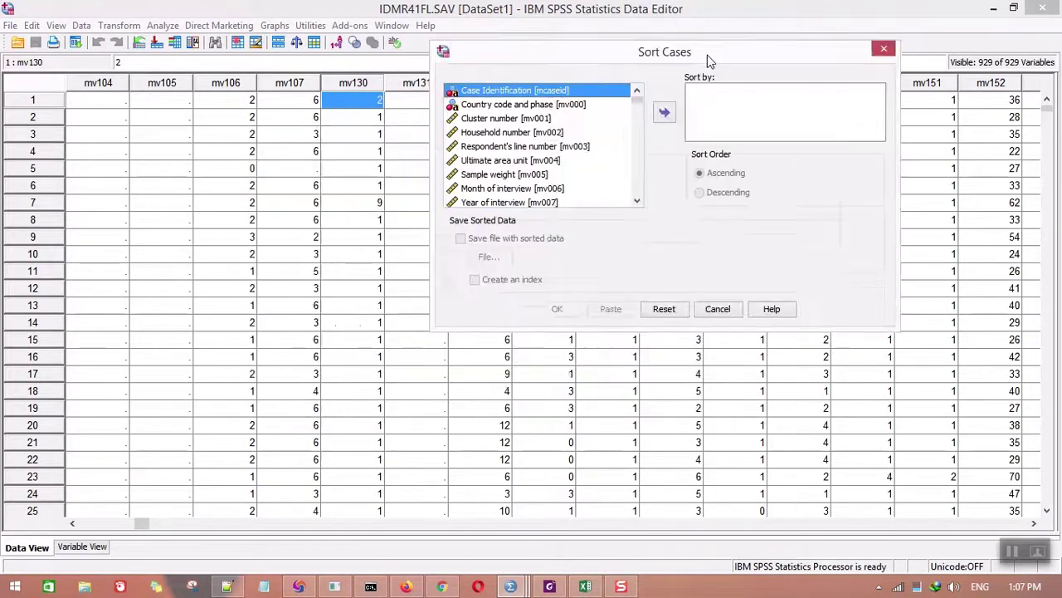
{"action": "left_click", "coordinate": [639, 154]}
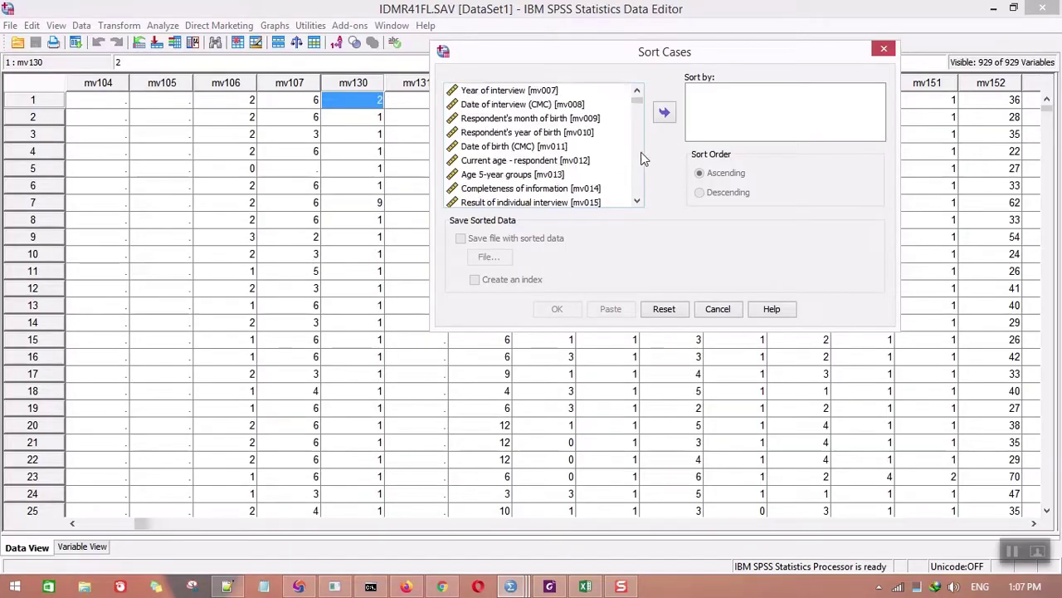
{"action": "left_click", "coordinate": [639, 155]}
{"action": "left_click", "coordinate": [639, 154]}
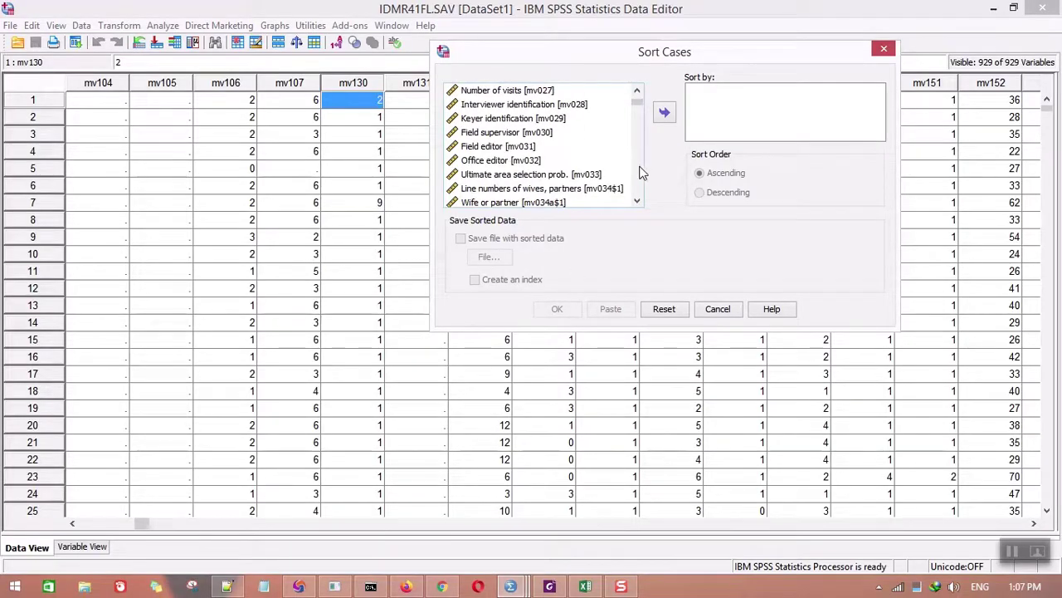
{"action": "left_click", "coordinate": [643, 170]}
{"action": "left_click", "coordinate": [642, 171]}
{"action": "left_click", "coordinate": [641, 171]}
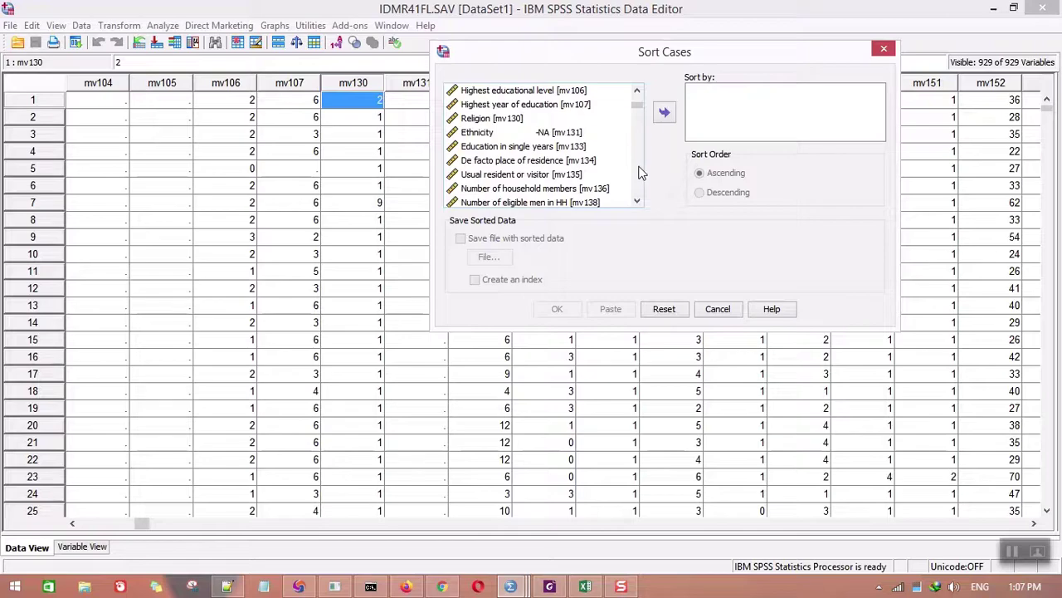
{"action": "left_click", "coordinate": [523, 120]}
{"action": "left_click", "coordinate": [659, 113]}
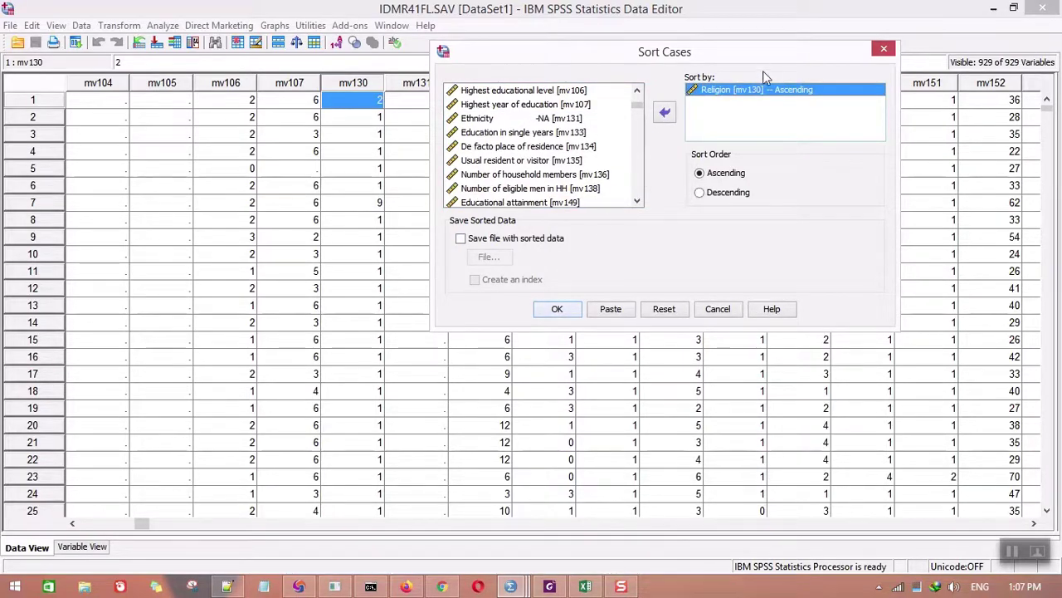
- Paste the Sort Cases command as syntax and bring the Syntax1 window to the front
{"action": "left_click_drag", "start_coordinate": [758, 54], "coordinate": [790, 69]}
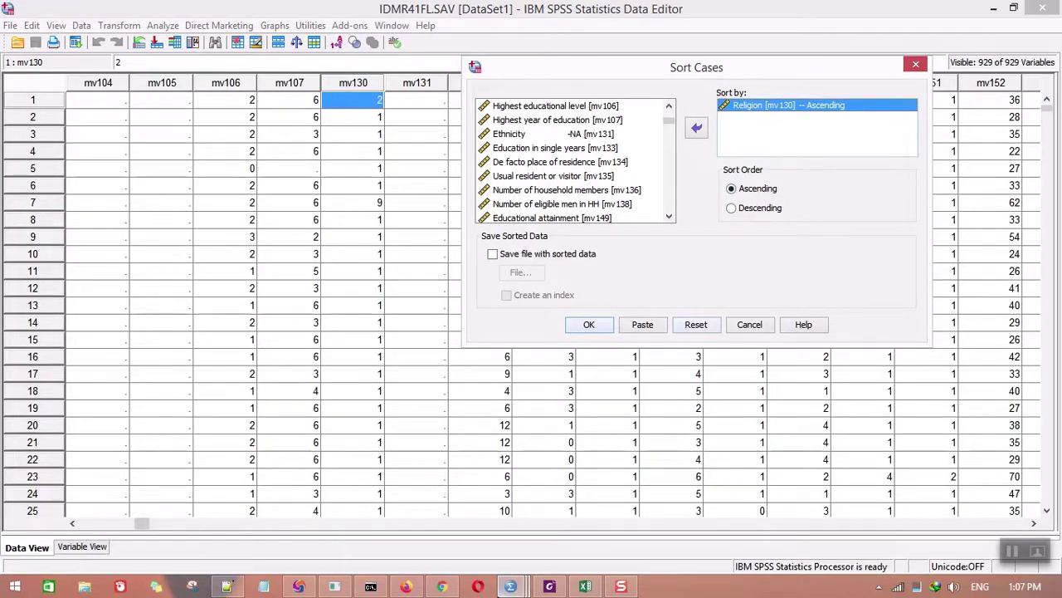
{"action": "left_click", "coordinate": [642, 325]}
{"action": "mouse_move", "coordinate": [531, 587]}
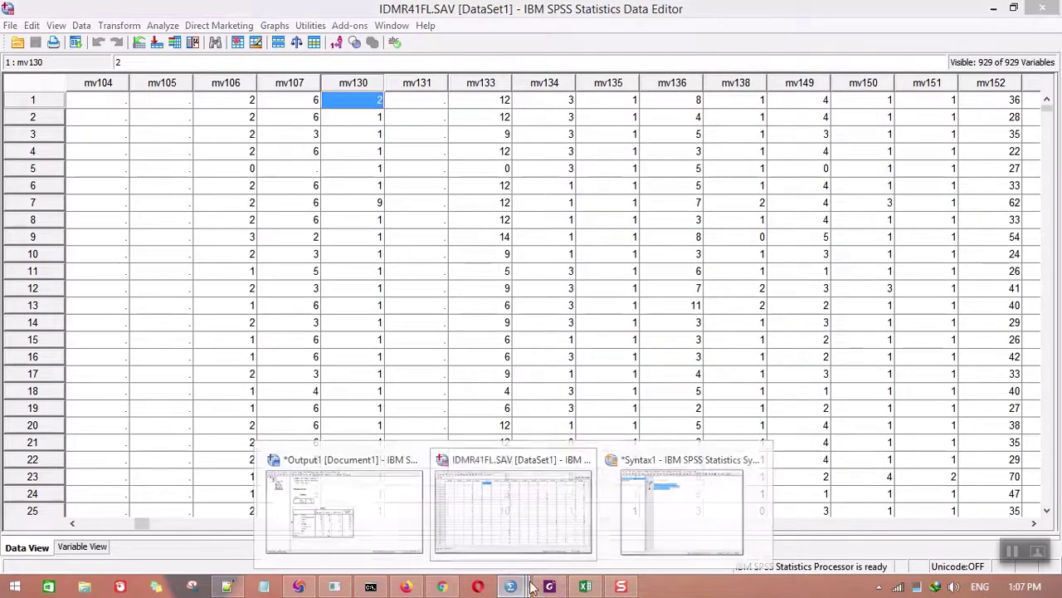
{"action": "left_click", "coordinate": [683, 508]}
- Insert the comment "** sort agama - ascending" on its own line above the SORT CASES BY mv130(A) command, separated by blank lines
{"action": "left_click", "coordinate": [478, 184]}
{"action": "left_click", "coordinate": [444, 156]}
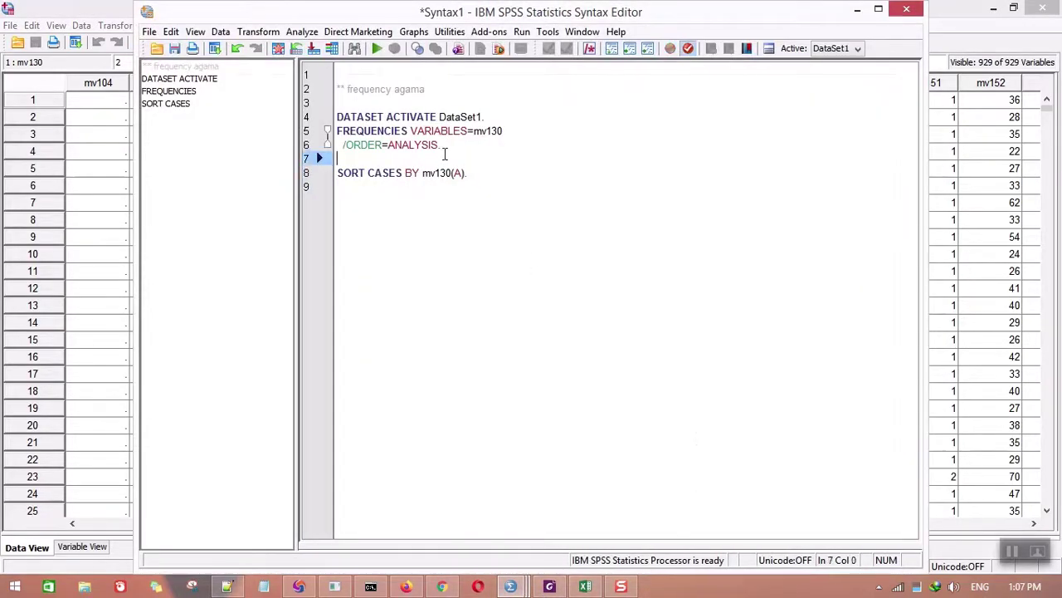
{"action": "key", "text": "Return"}
{"action": "key", "text": "Return"}
{"action": "left_click", "coordinate": [500, 160]}
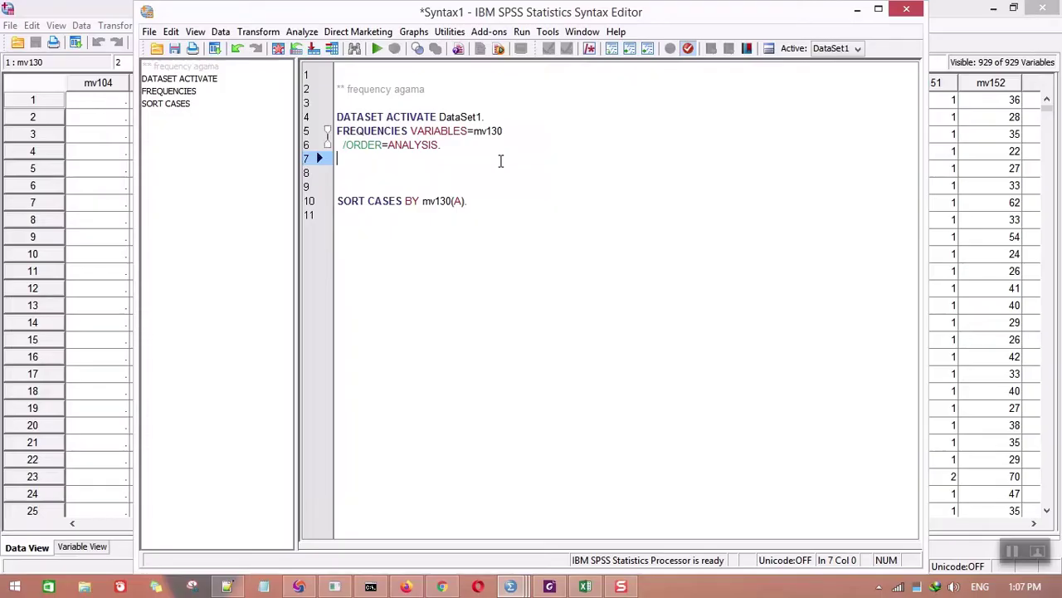
{"action": "key", "text": "Down"}
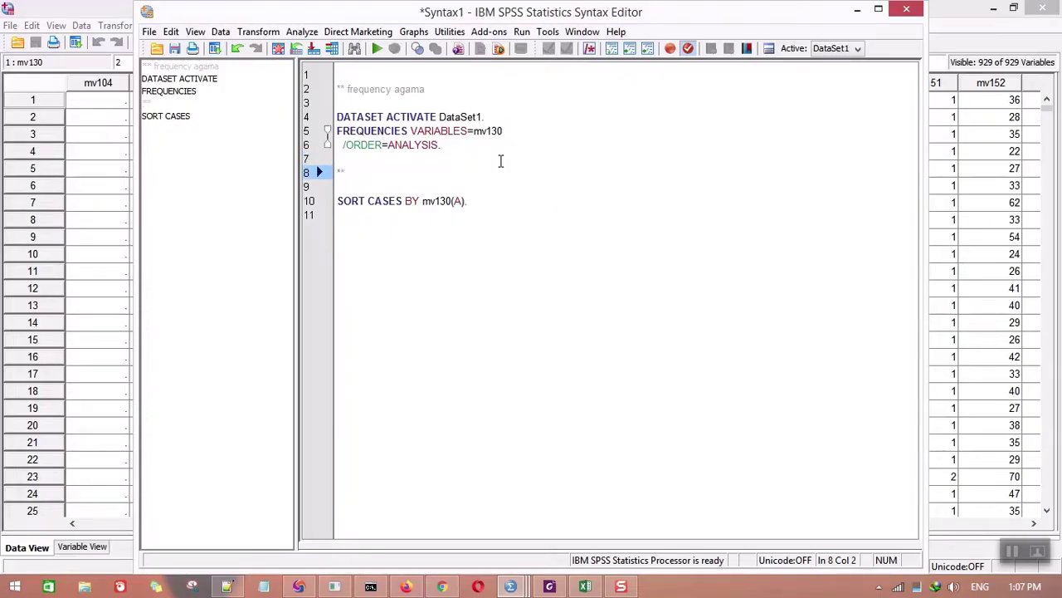
{"action": "type", "text": "sort agama - as"}
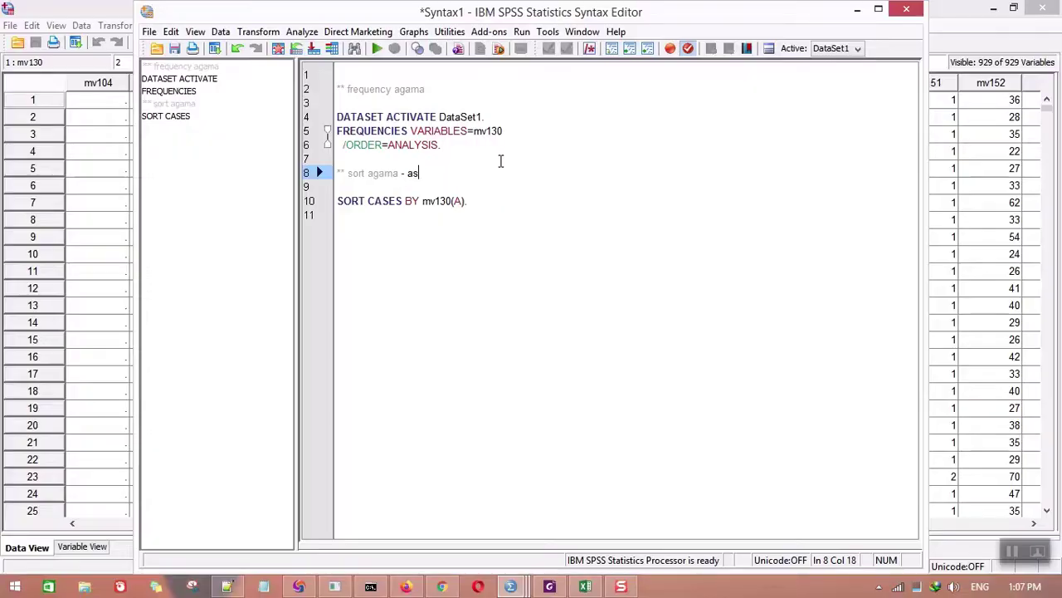
{"action": "type", "text": "cending"}
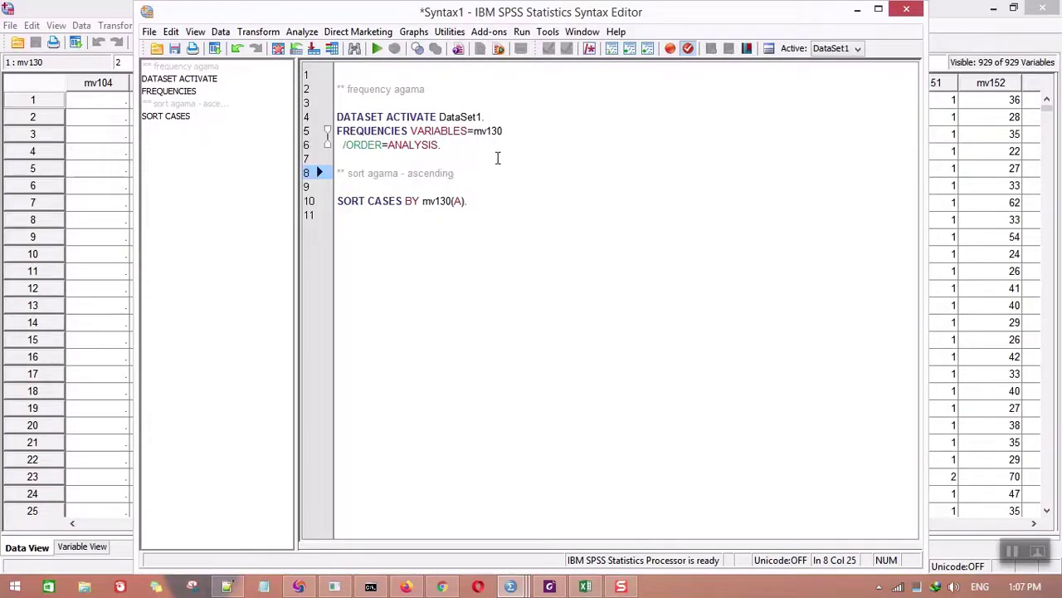
- Run only the SORT CASES BY mv130(A) command, then return to the data and look through the mv130 column
{"action": "triple_click", "coordinate": [420, 201]}
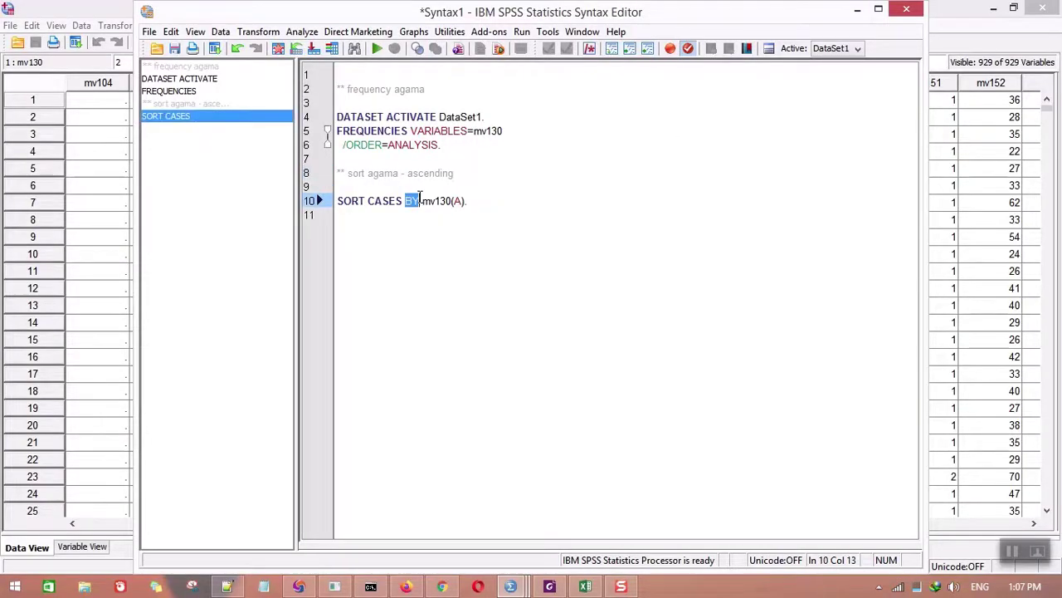
{"action": "right_click", "coordinate": [422, 199]}
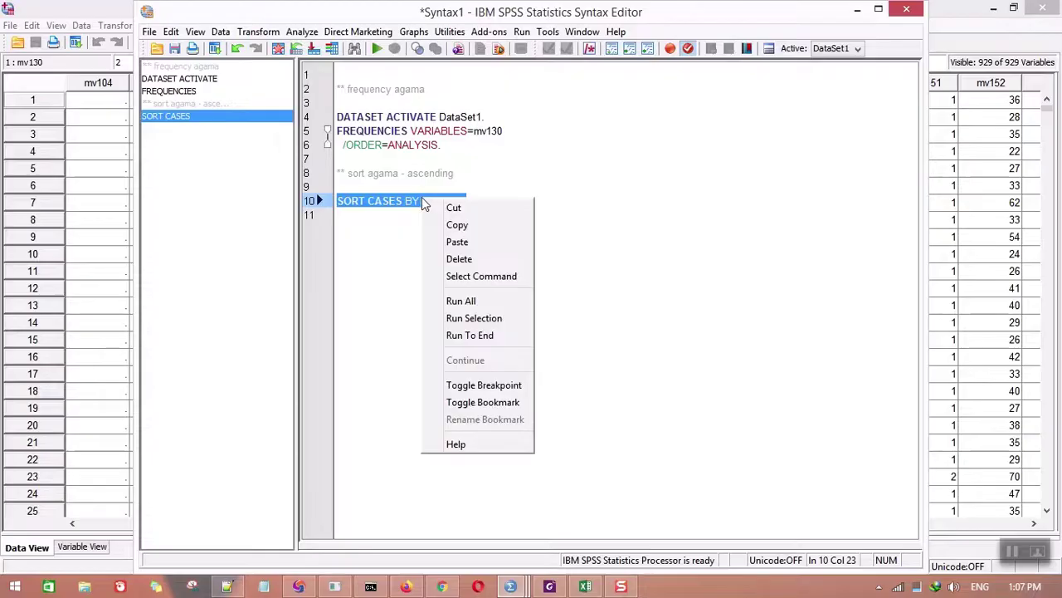
{"action": "left_click", "coordinate": [495, 317]}
{"action": "left_click", "coordinate": [995, 9]}
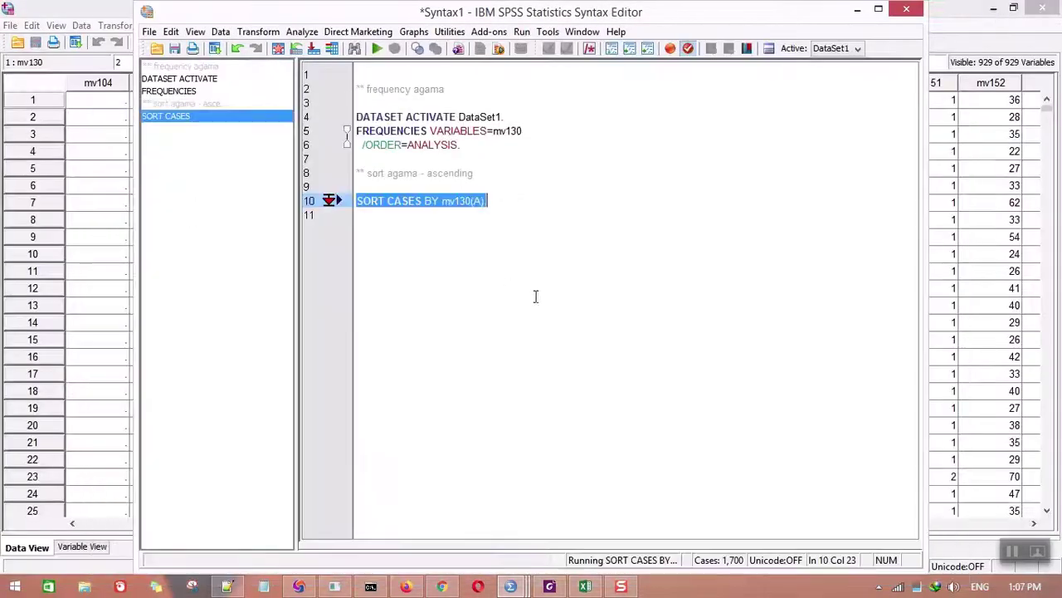
{"action": "left_click", "coordinate": [857, 10]}
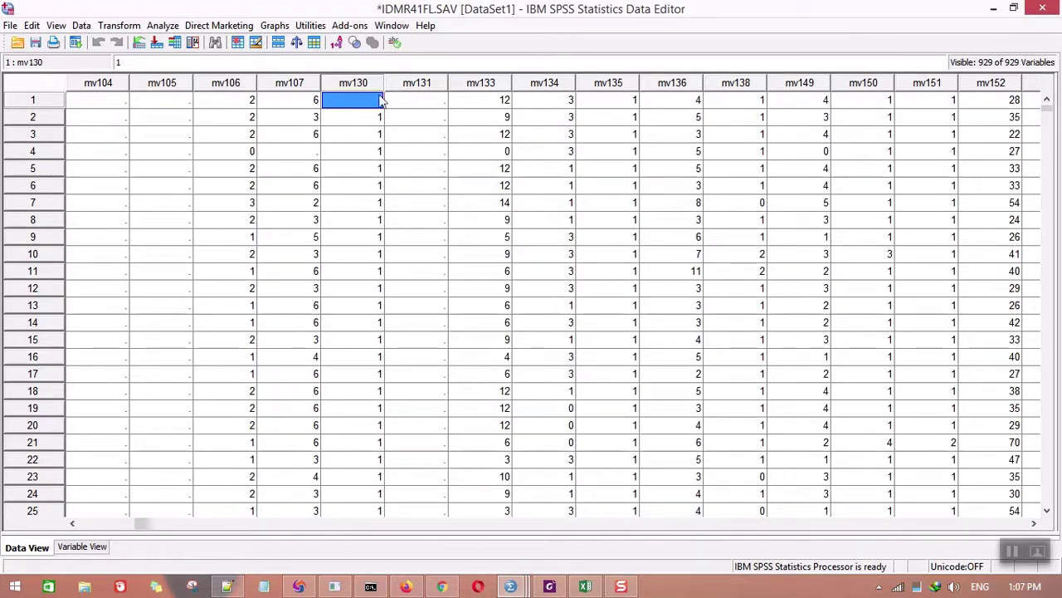
{"action": "left_click", "coordinate": [357, 205]}
{"action": "scroll", "coordinate": [357, 215], "scroll_direction": "down", "scroll_amount": 7}
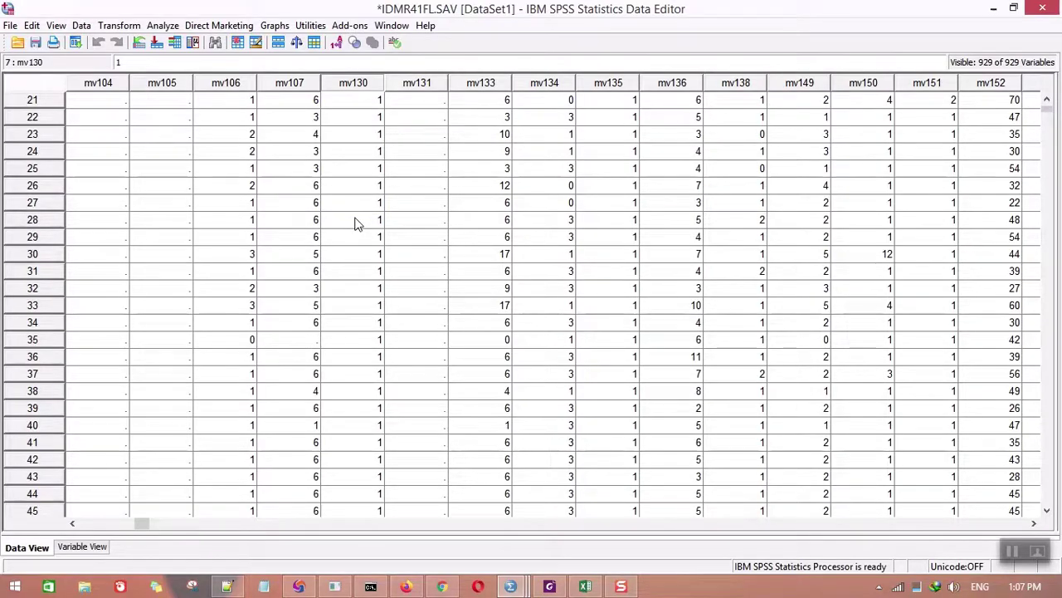
{"action": "scroll", "coordinate": [356, 224], "scroll_direction": "down", "scroll_amount": 3}
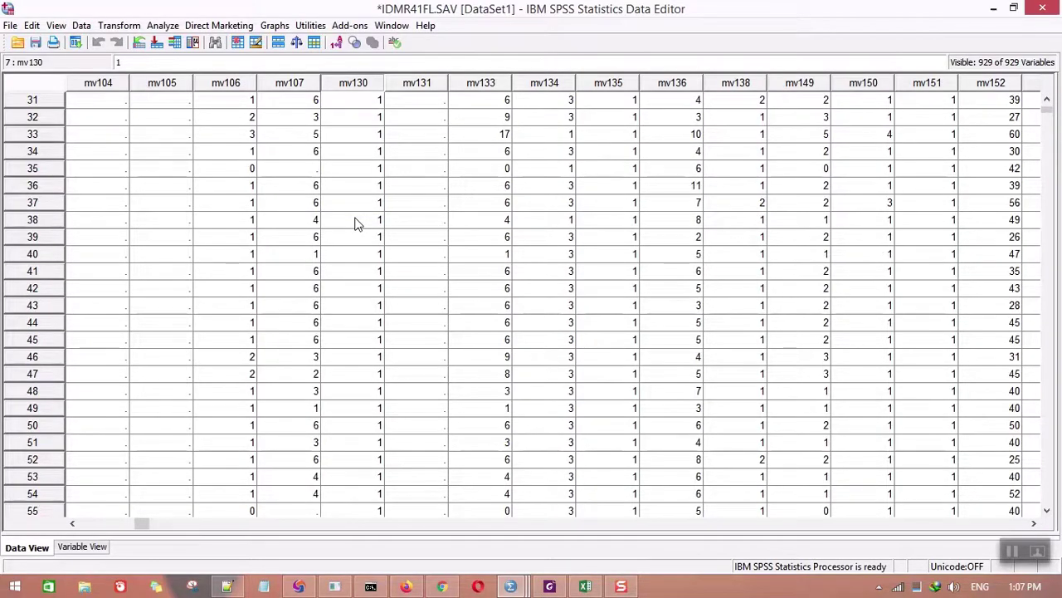
{"action": "scroll", "coordinate": [356, 220], "scroll_direction": "up", "scroll_amount": 9}
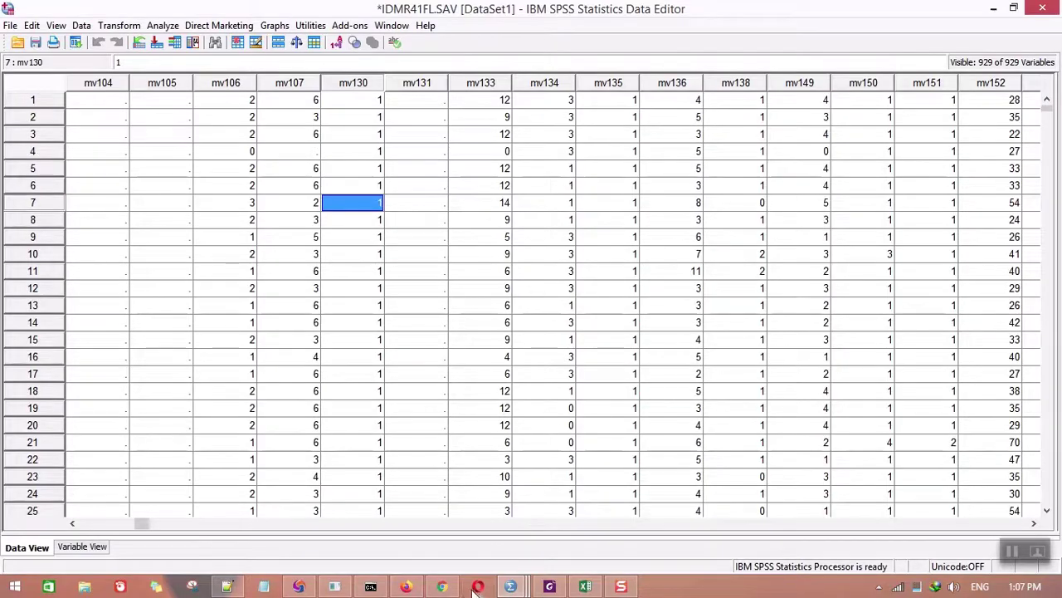
{"action": "left_click", "coordinate": [82, 26]}
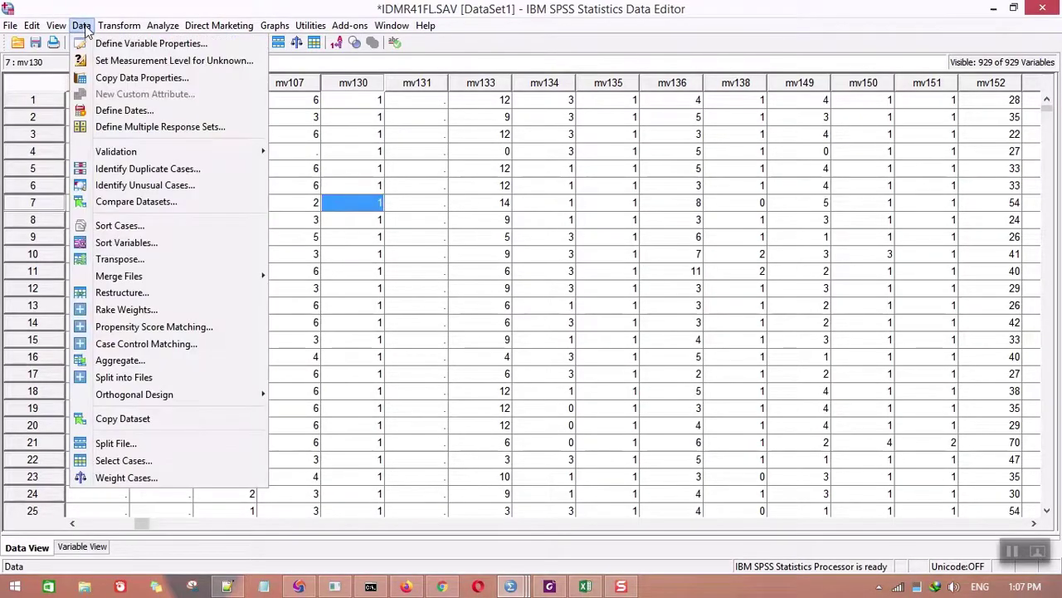
{"action": "left_click", "coordinate": [100, 227]}
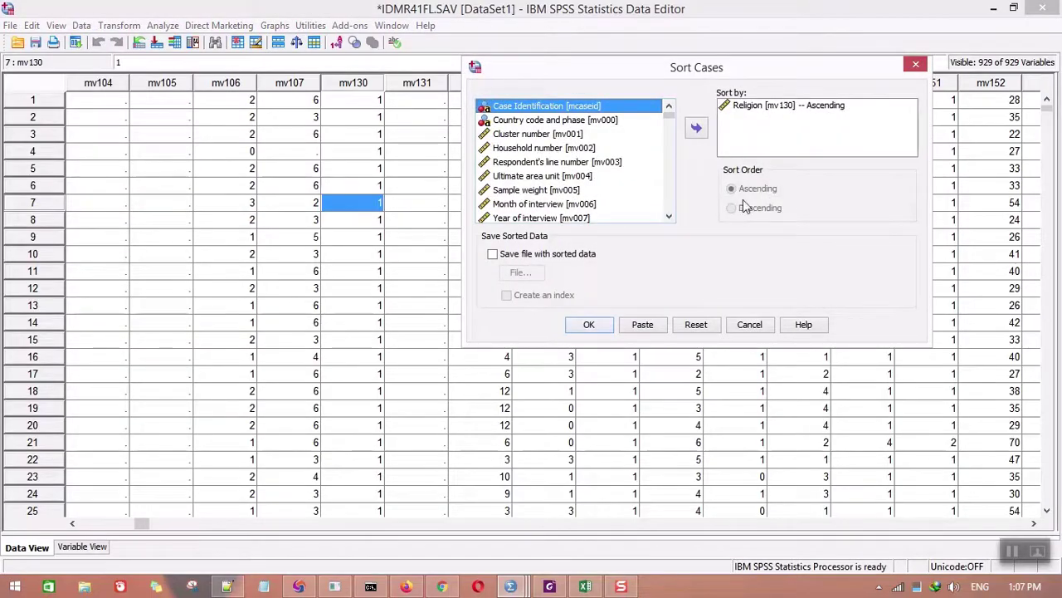
{"action": "left_click", "coordinate": [783, 106]}
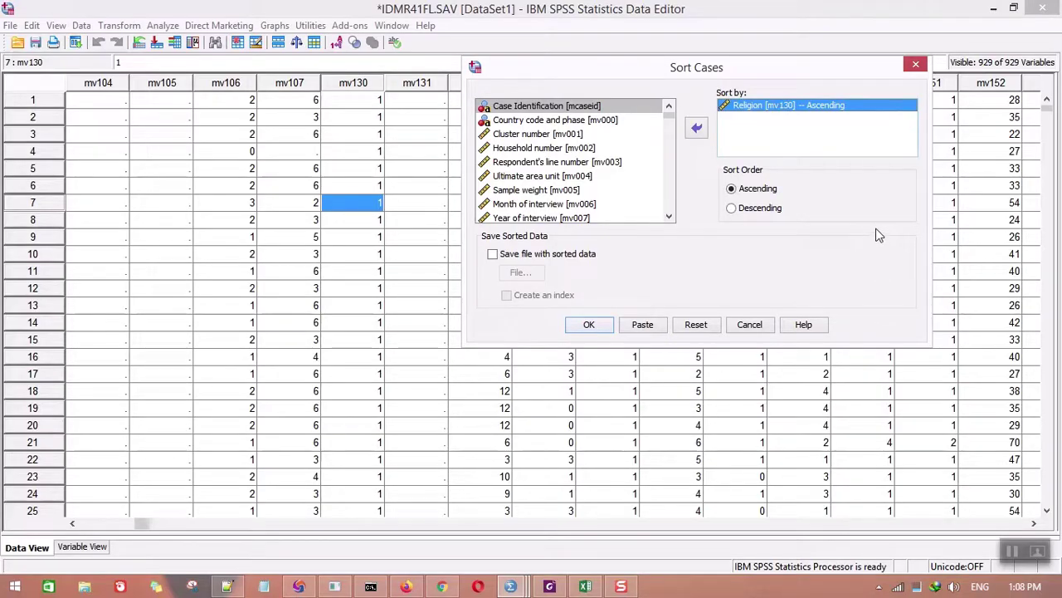
{"action": "left_click", "coordinate": [914, 66]}
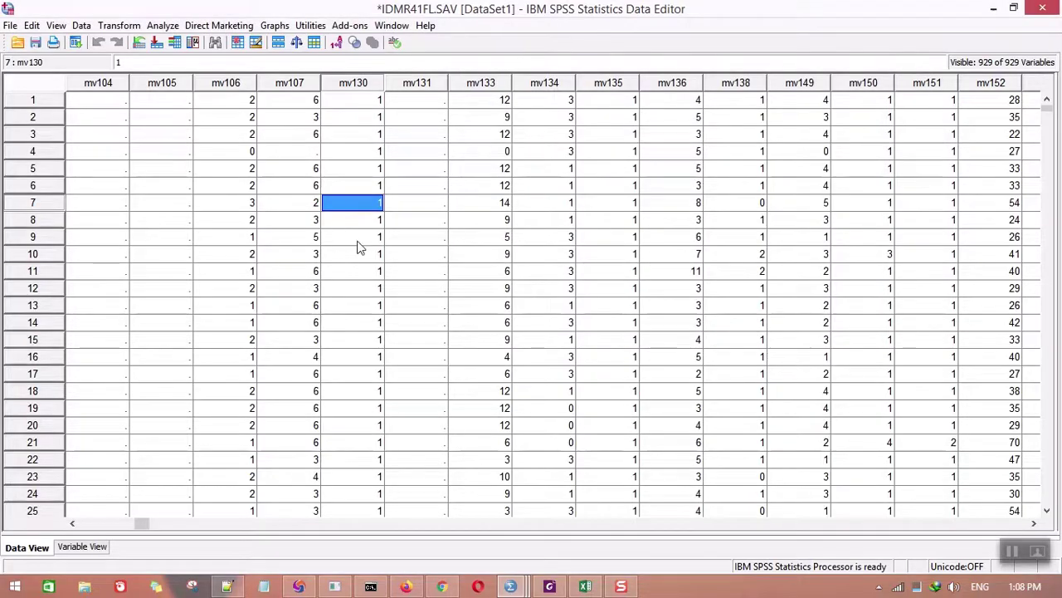
- Set Religion [mv130] to descending order in Sort Cases and paste the command as syntax
{"action": "left_click", "coordinate": [372, 101]}
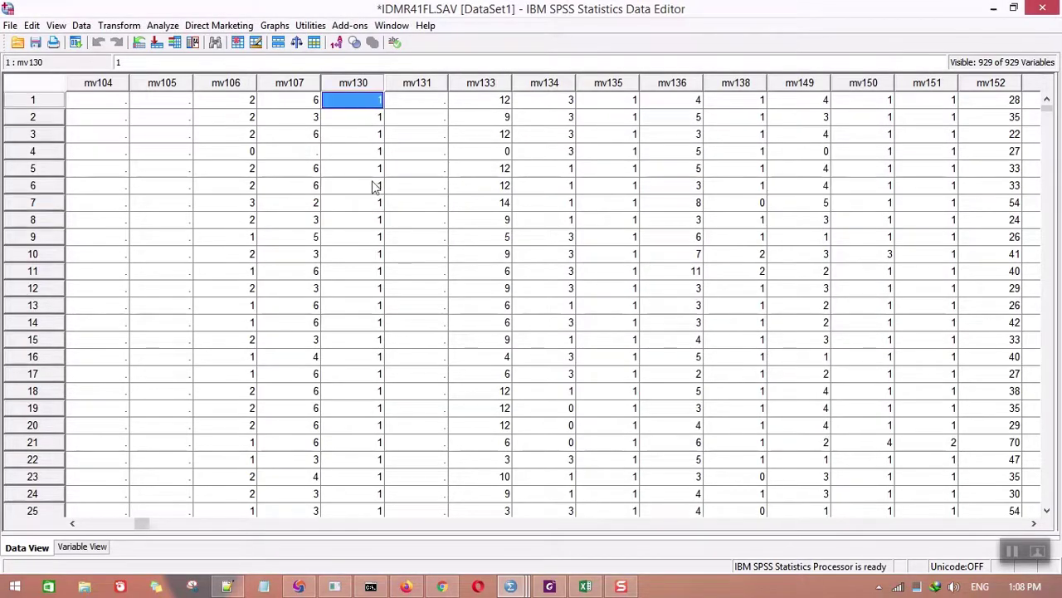
{"action": "left_click", "coordinate": [81, 25]}
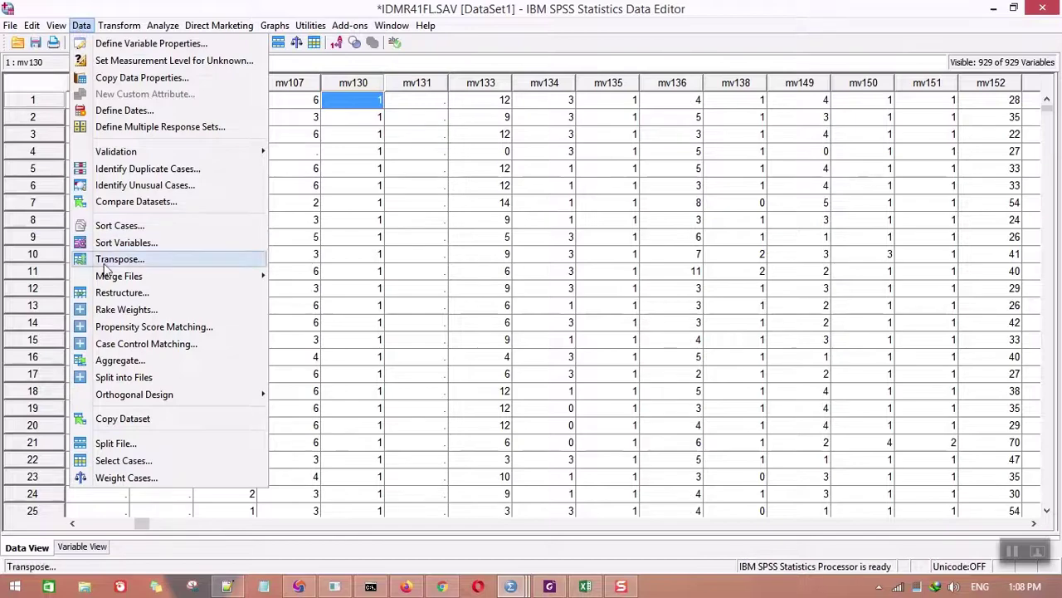
{"action": "left_click", "coordinate": [133, 225]}
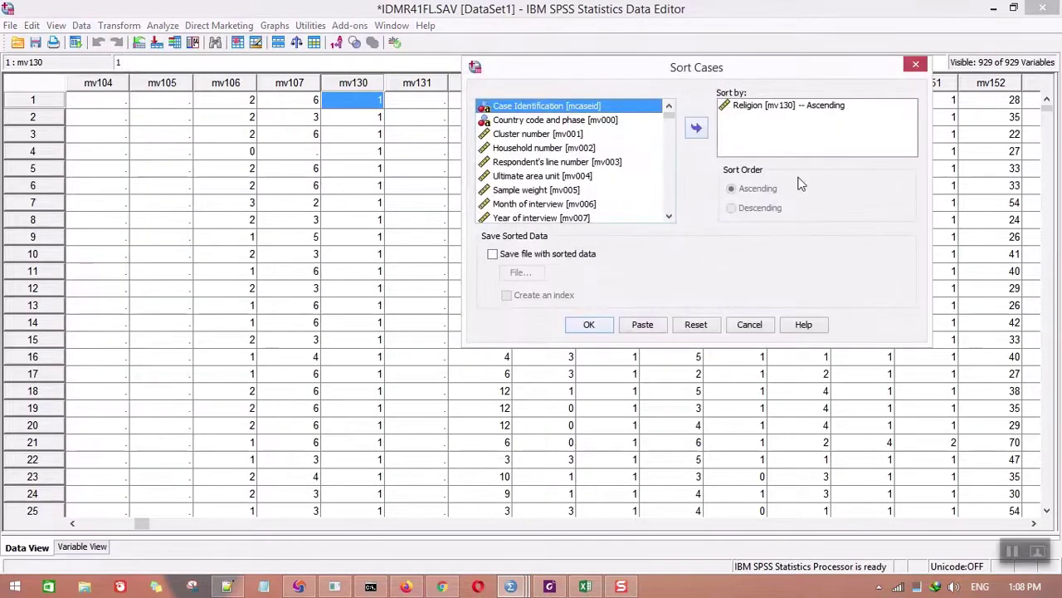
{"action": "left_click", "coordinate": [787, 108]}
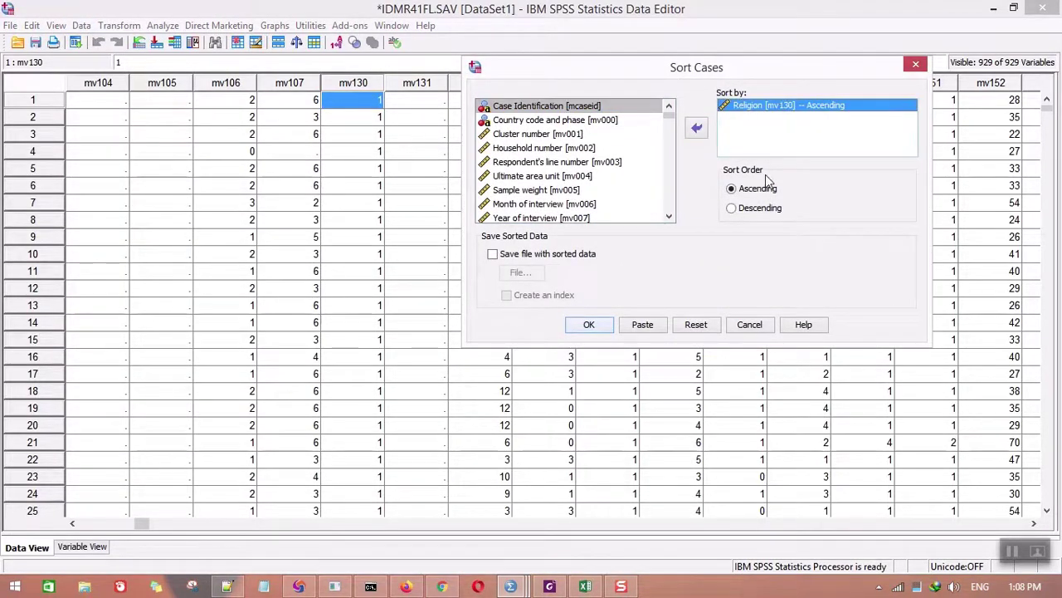
{"action": "left_click", "coordinate": [751, 212]}
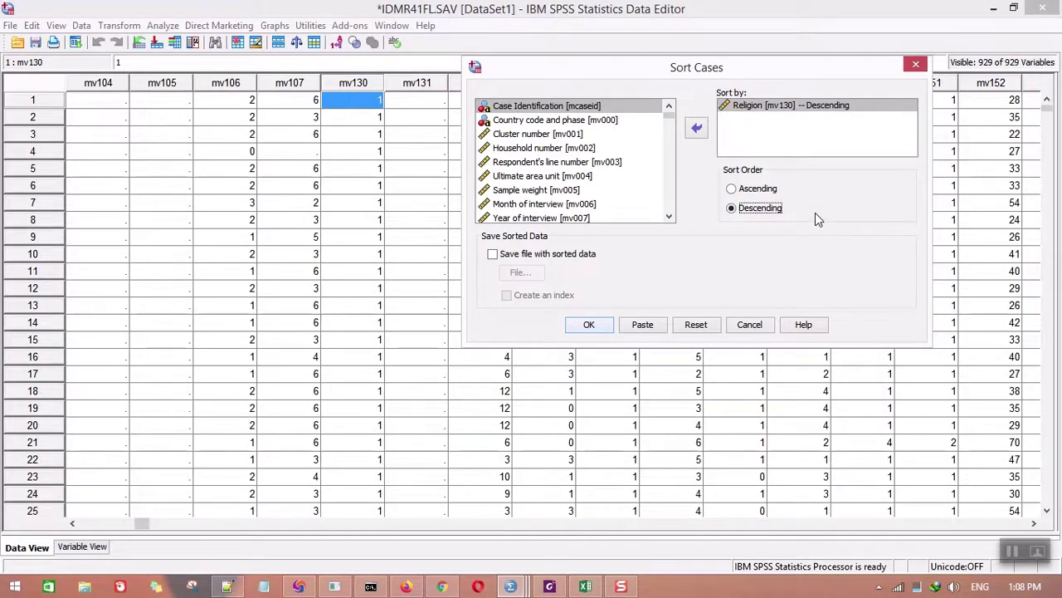
{"action": "left_click", "coordinate": [589, 324]}
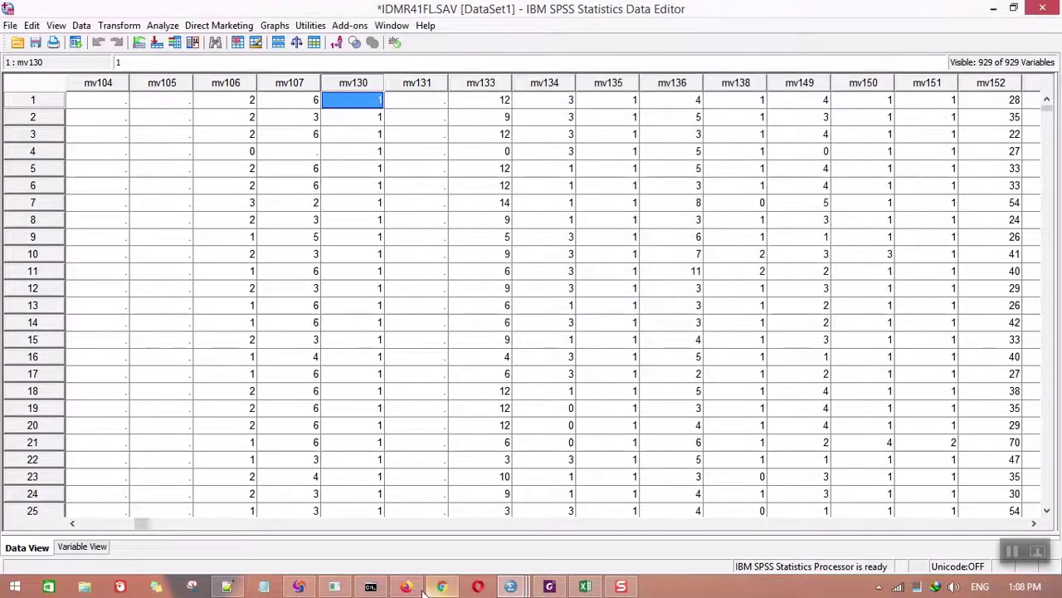
- In the Syntax1 window, insert the comment "** sort agama - descending" above SORT CASES BY mv130(D), separated by blank lines
{"action": "mouse_move", "coordinate": [410, 593]}
{"action": "mouse_move", "coordinate": [511, 588]}
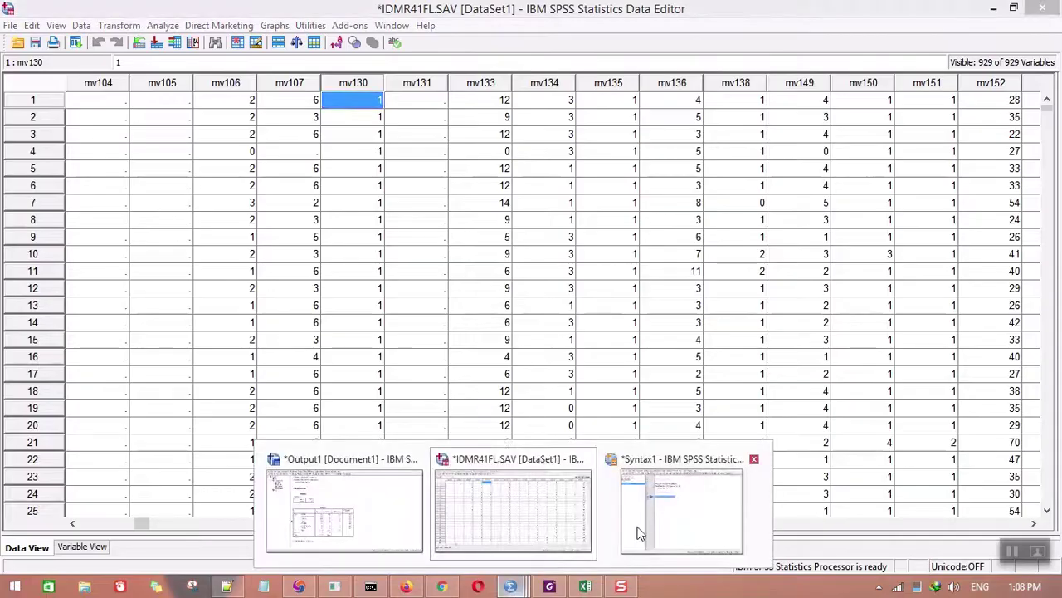
{"action": "left_click", "coordinate": [697, 498]}
{"action": "left_click", "coordinate": [462, 218]}
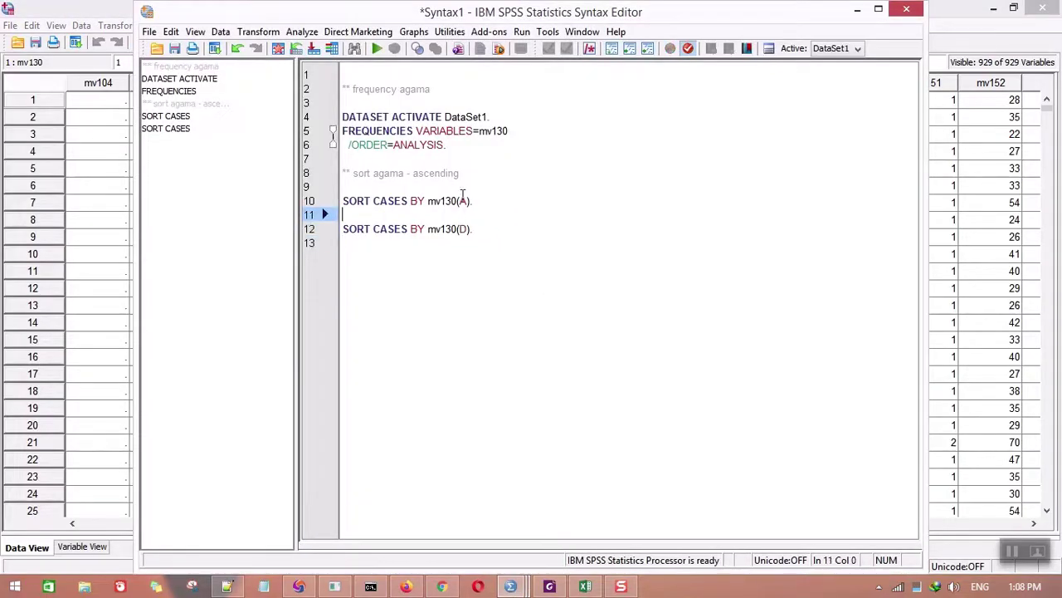
{"action": "key", "text": "Return"}
{"action": "key", "text": "Return"}
{"action": "key", "text": "Up"}
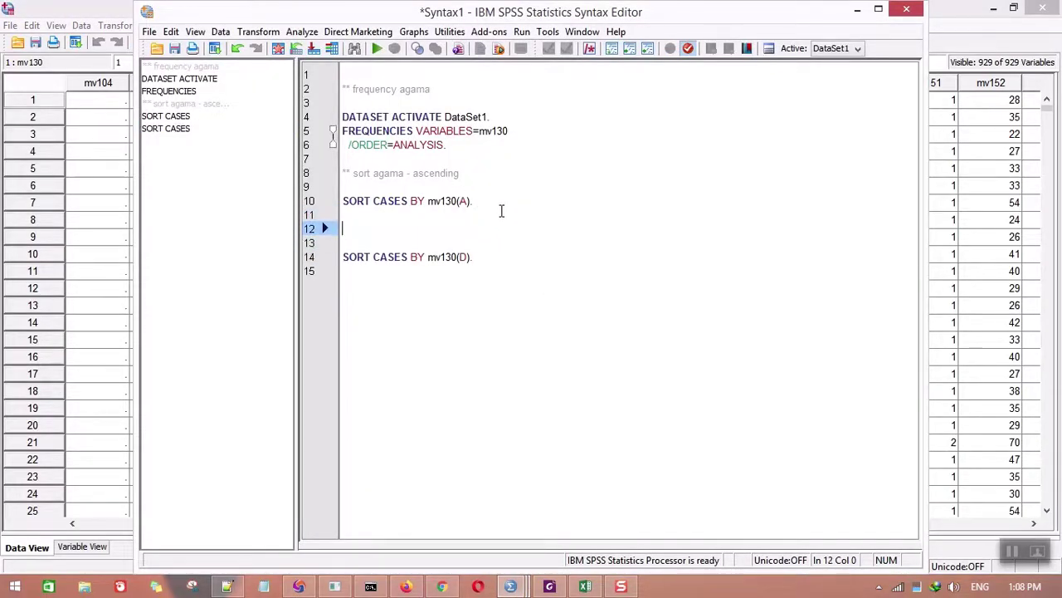
{"action": "type", "text": "** "}
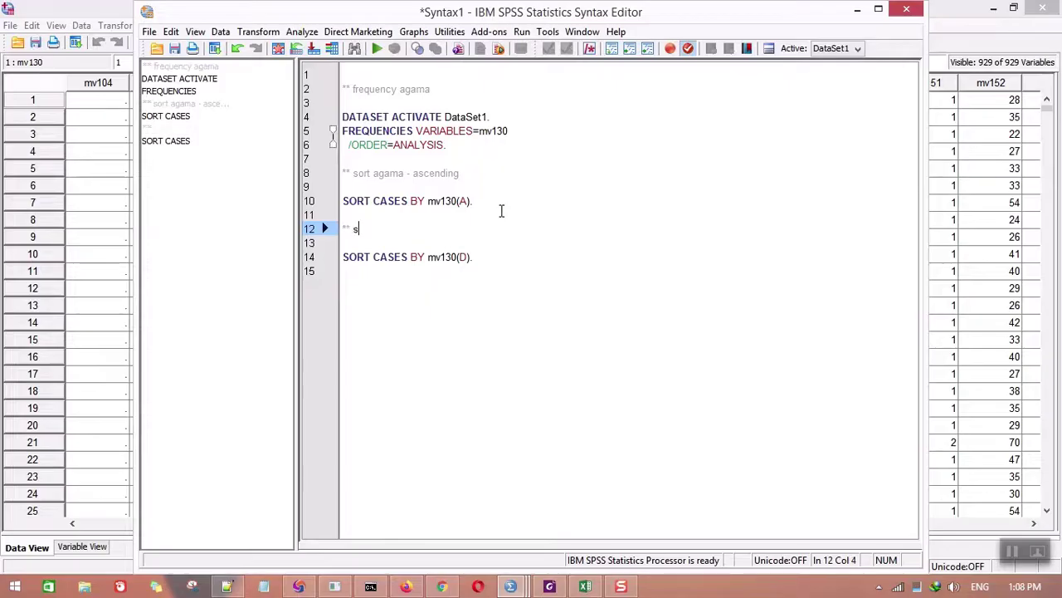
{"action": "type", "text": "sord"}
{"action": "key", "text": "BackSpace"}
{"action": "type", "text": "t "}
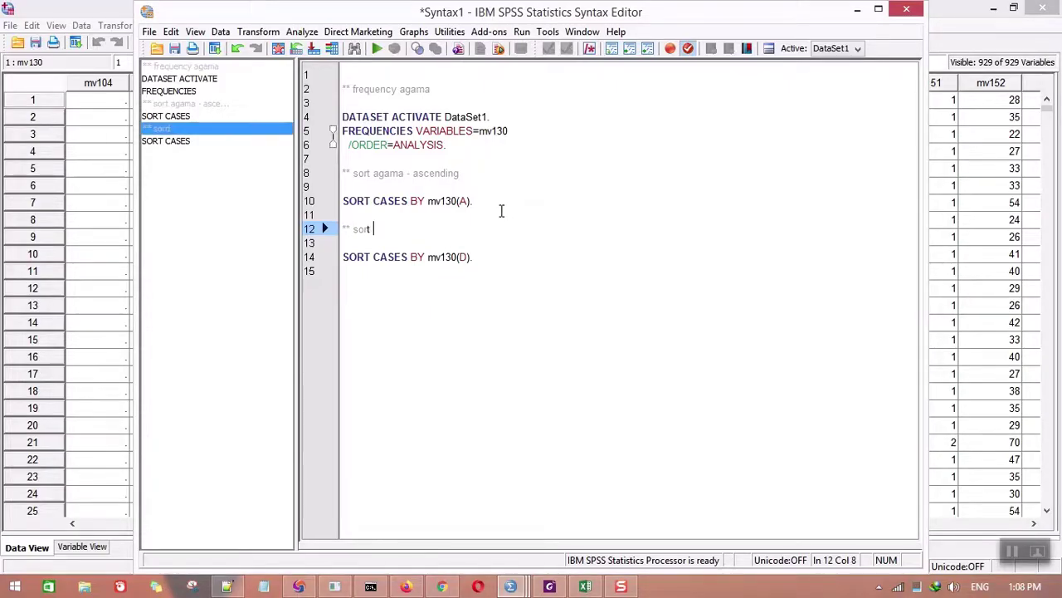
{"action": "type", "text": "agama -descending"}
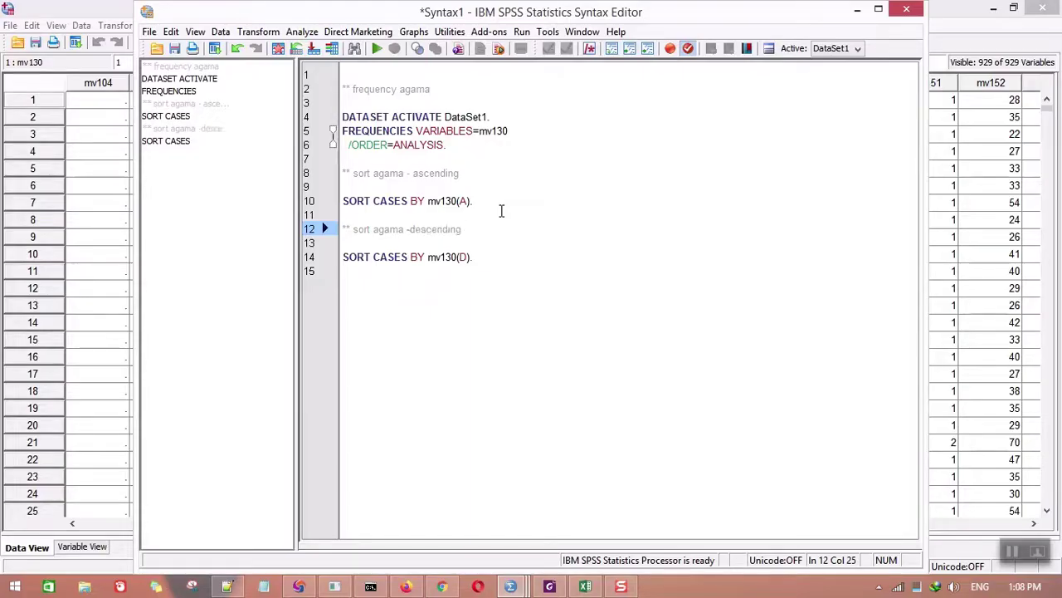
{"action": "left_click", "coordinate": [410, 228]}
- Run only the SORT CASES BY mv130(D) command and return to the IDMR41FL.SAV data
{"action": "triple_click", "coordinate": [443, 256]}
{"action": "right_click", "coordinate": [443, 255]}
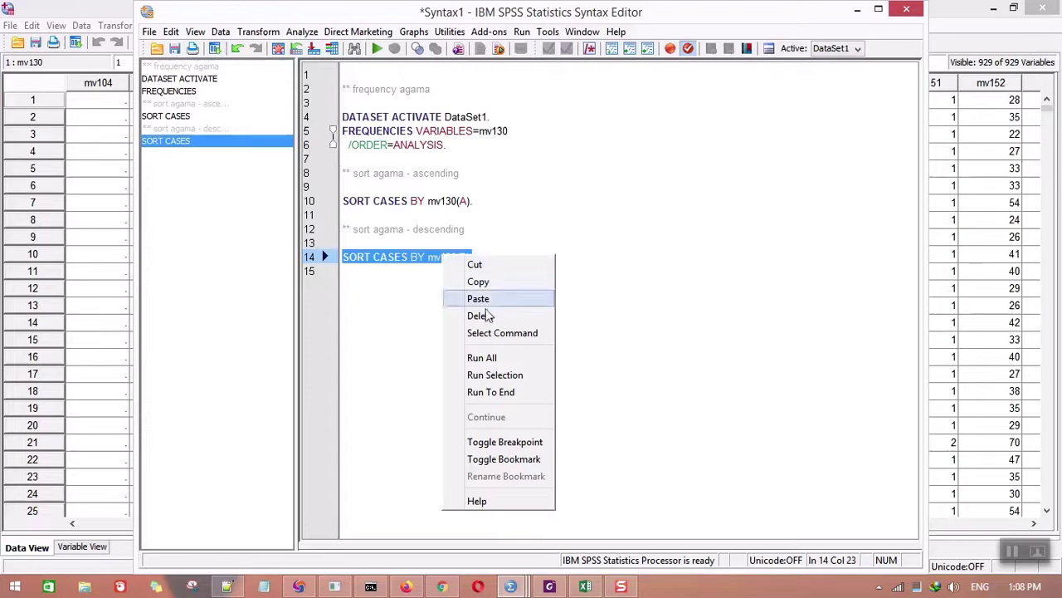
{"action": "left_click", "coordinate": [494, 375]}
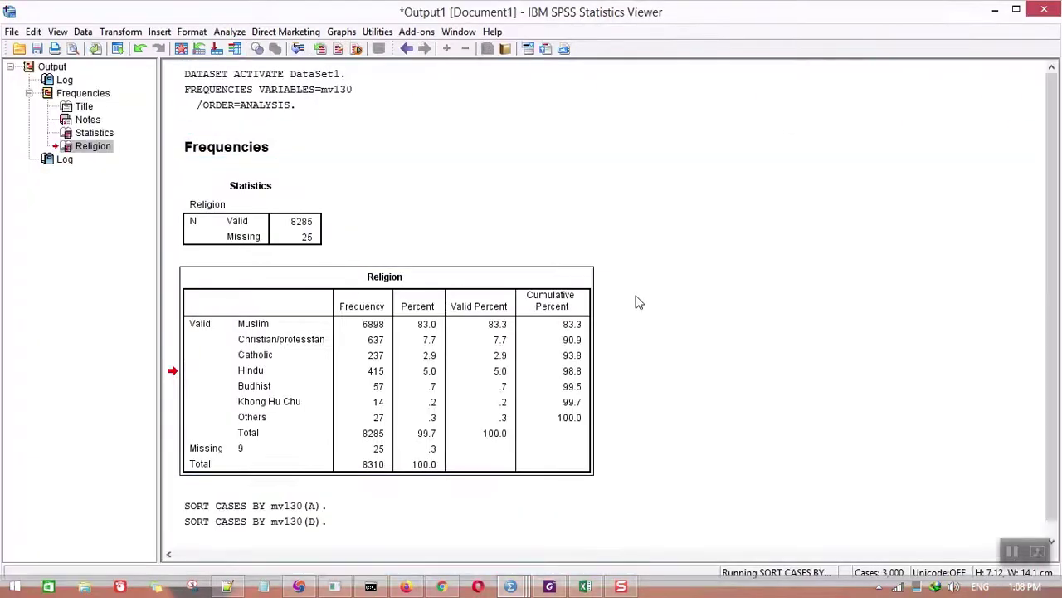
{"action": "left_click", "coordinate": [995, 10]}
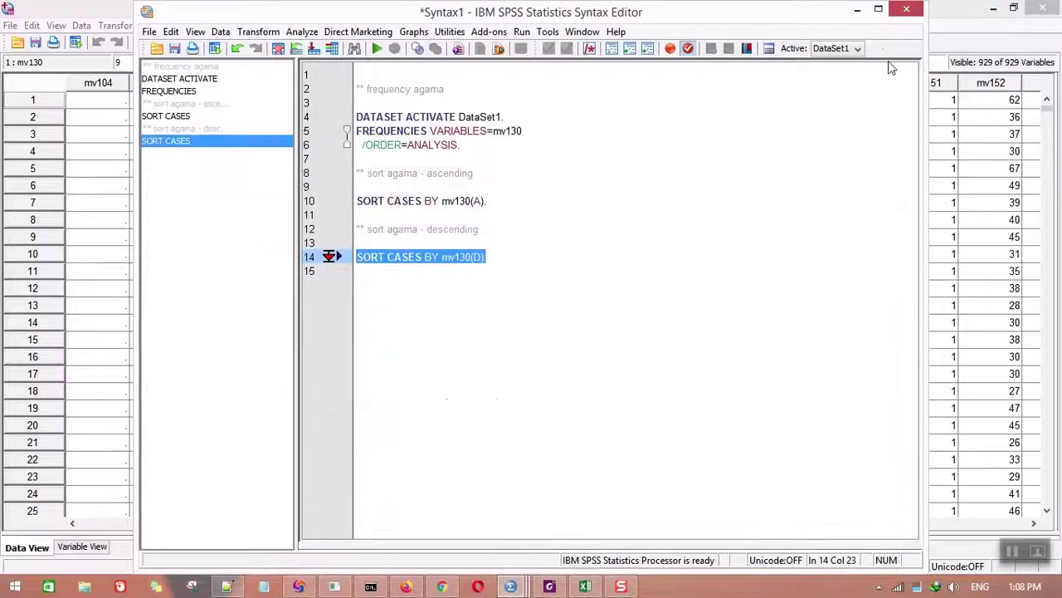
{"action": "left_click", "coordinate": [858, 10]}
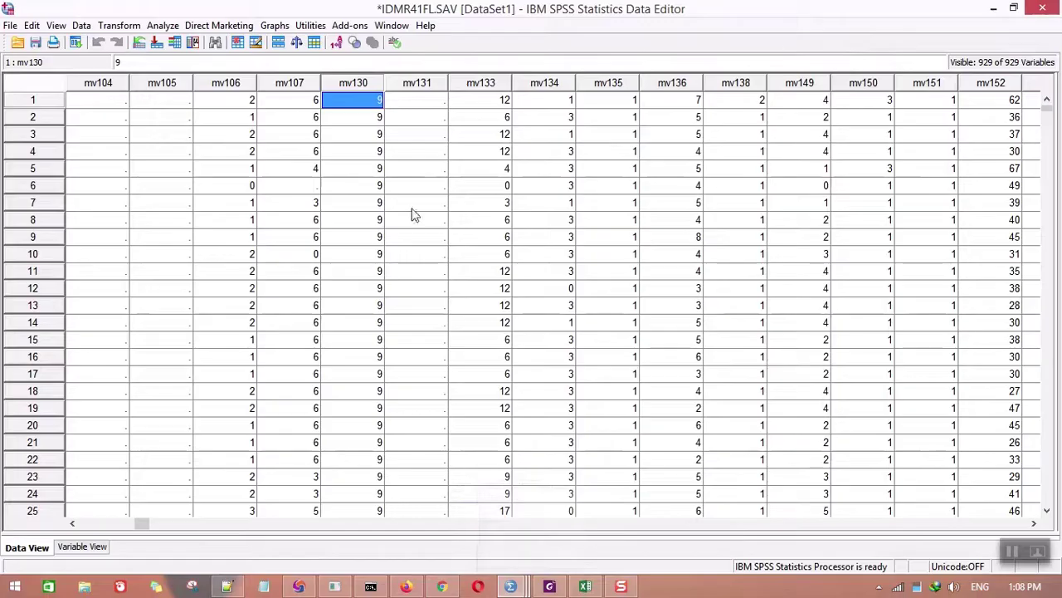
- Look through the mv130 values down the cases, then switch to the Excel workbook kamus data pria sdki 2002.xlsx
{"action": "left_click", "coordinate": [373, 117]}
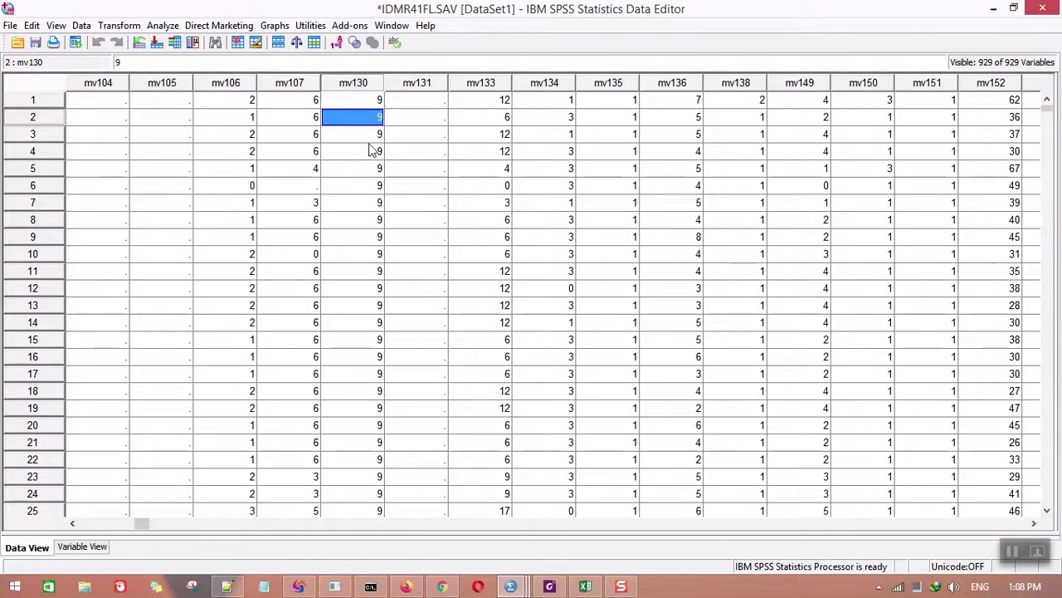
{"action": "left_click", "coordinate": [368, 169]}
{"action": "left_click", "coordinate": [368, 203]}
{"action": "scroll", "coordinate": [367, 252], "scroll_direction": "down", "scroll_amount": 3}
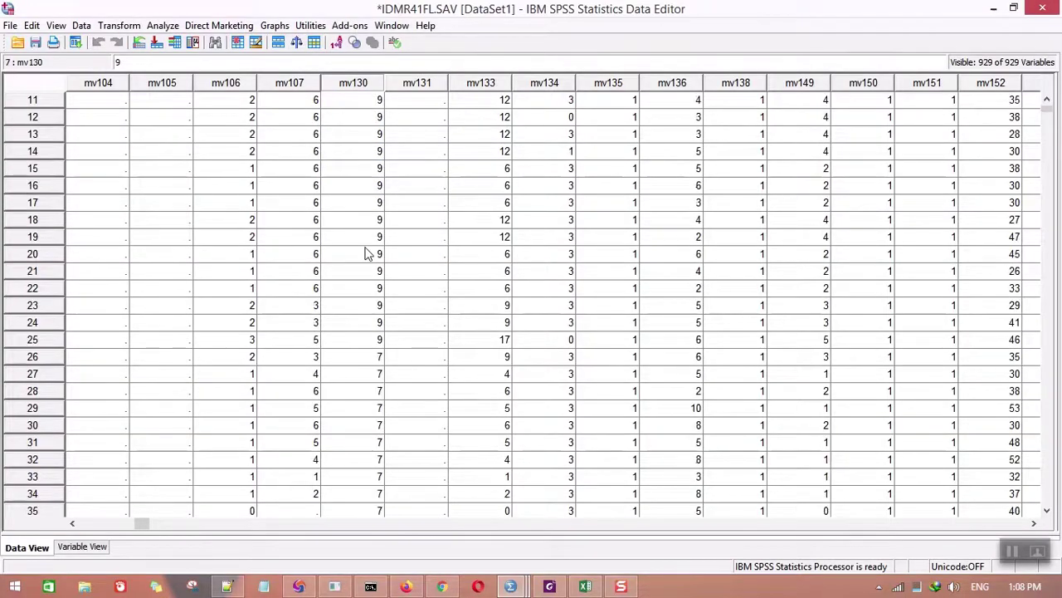
{"action": "left_click", "coordinate": [585, 587]}
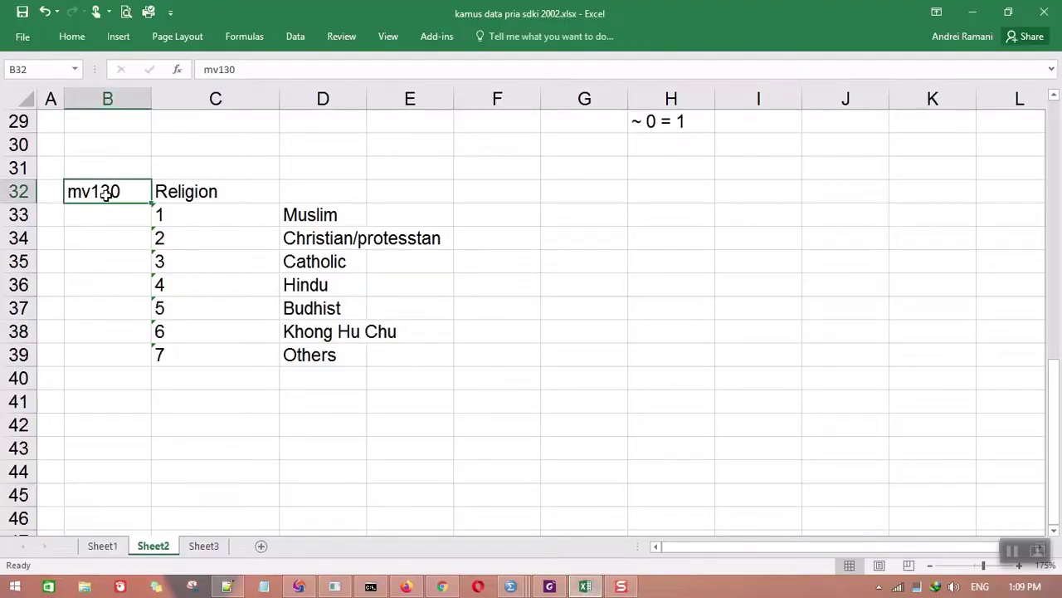
- Check the answer codes of religion question 119A in SDKI 2002 - Kuesioner Pria.pdf, then return to the IDMR41FL.SAV data in SPSS
{"action": "left_click", "coordinate": [549, 586]}
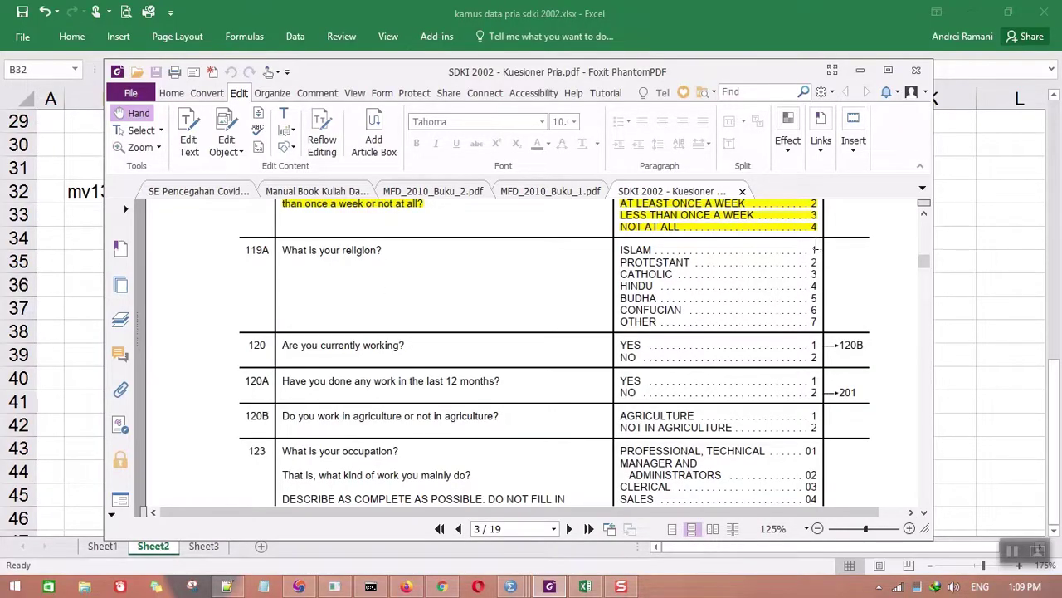
{"action": "left_click", "coordinate": [860, 70]}
{"action": "left_click", "coordinate": [407, 586]}
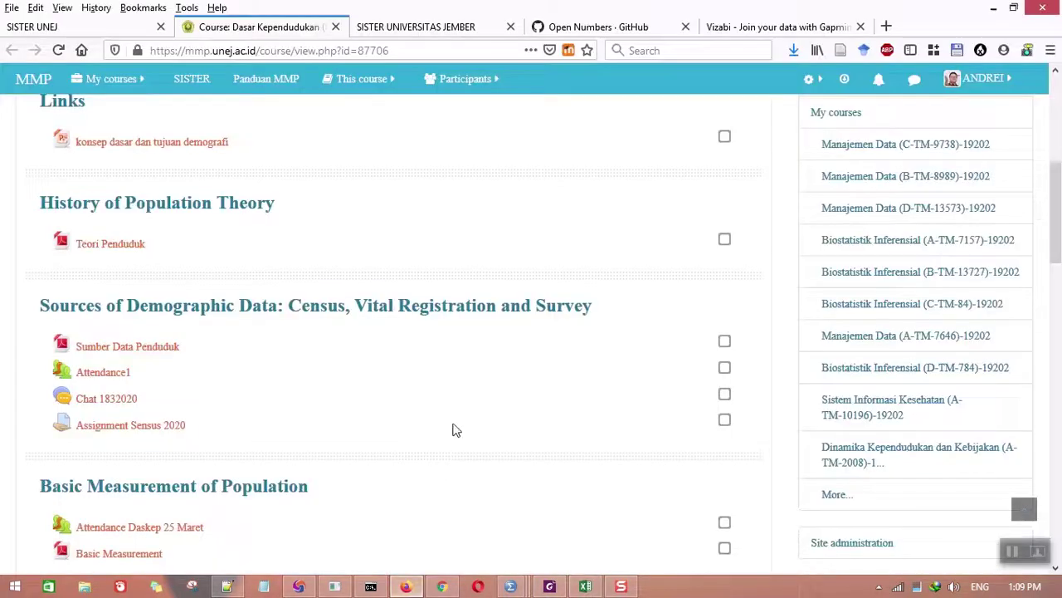
{"action": "left_click", "coordinate": [585, 586]}
{"action": "mouse_move", "coordinate": [510, 586]}
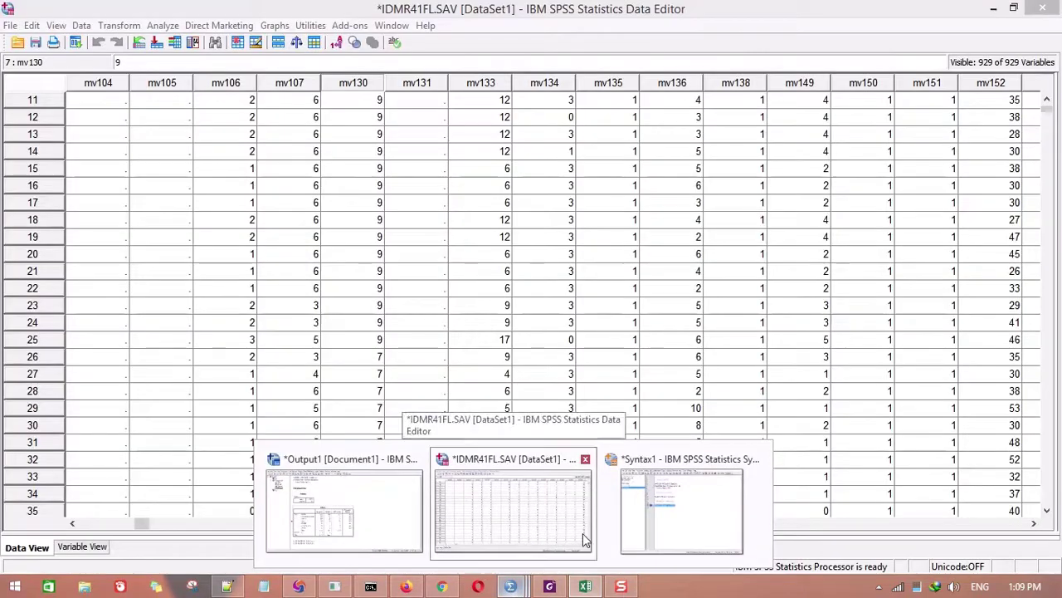
{"action": "left_click", "coordinate": [531, 537]}
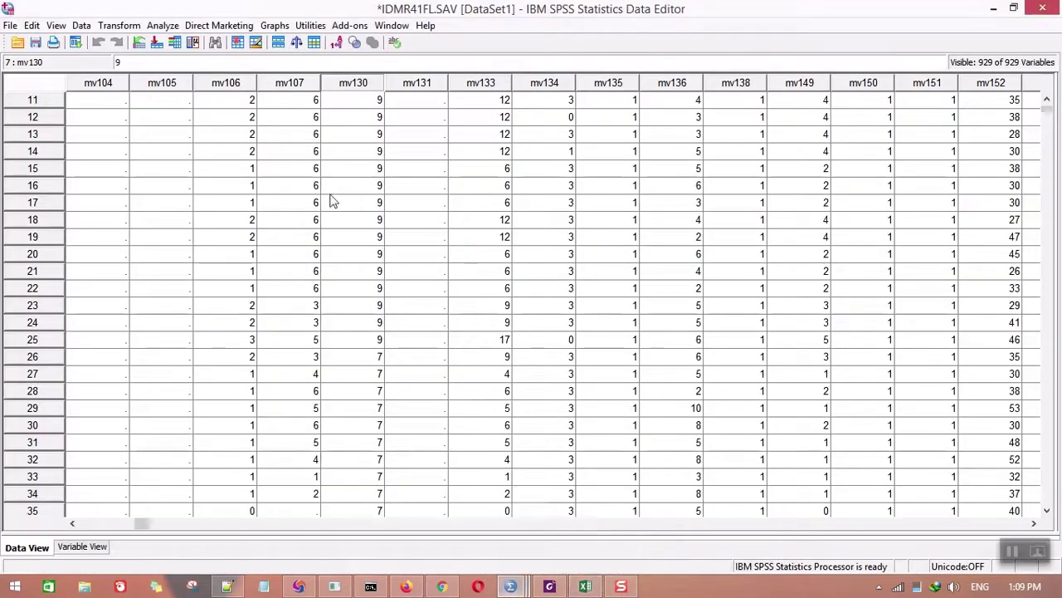
- Examine the mv130 values of cases 11 to 25 in the data
{"action": "left_click", "coordinate": [365, 333]}
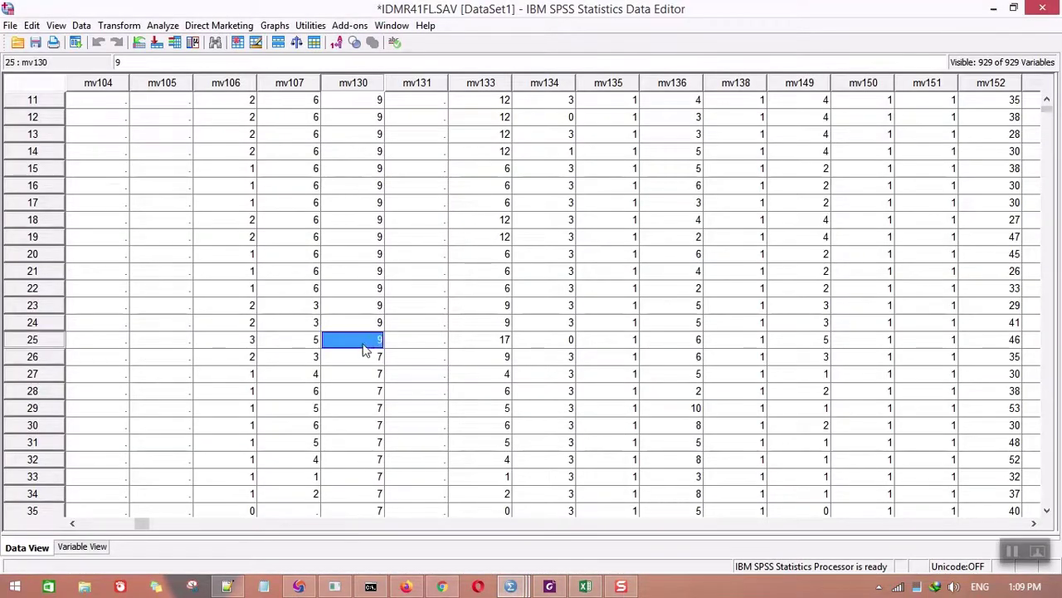
{"action": "left_click", "coordinate": [371, 103]}
{"action": "left_click", "coordinate": [371, 151]}
{"action": "left_click", "coordinate": [371, 237]}
{"action": "left_click", "coordinate": [371, 304]}
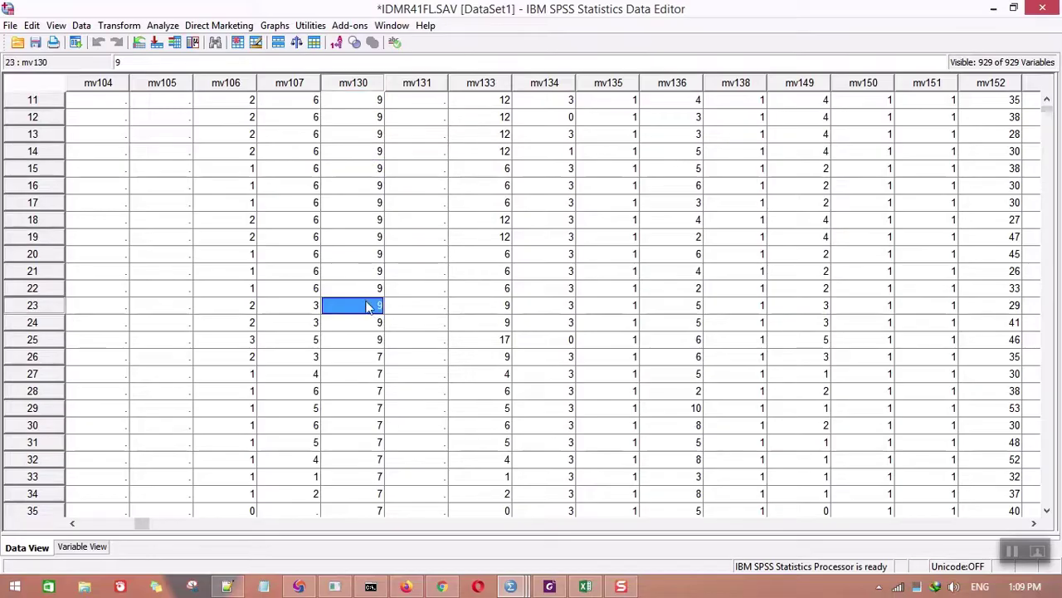
{"action": "left_click", "coordinate": [371, 342]}
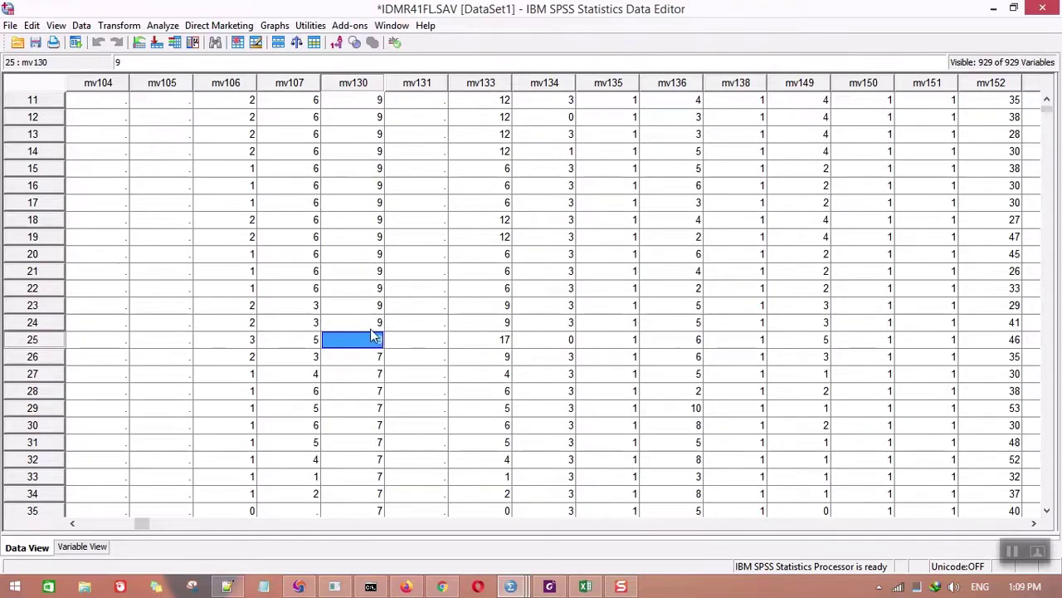
- Review the religion codes 1 to 7 in the Excel data dictionary, then return to SPSS and check mv130 of case 26
{"action": "left_click", "coordinate": [585, 585]}
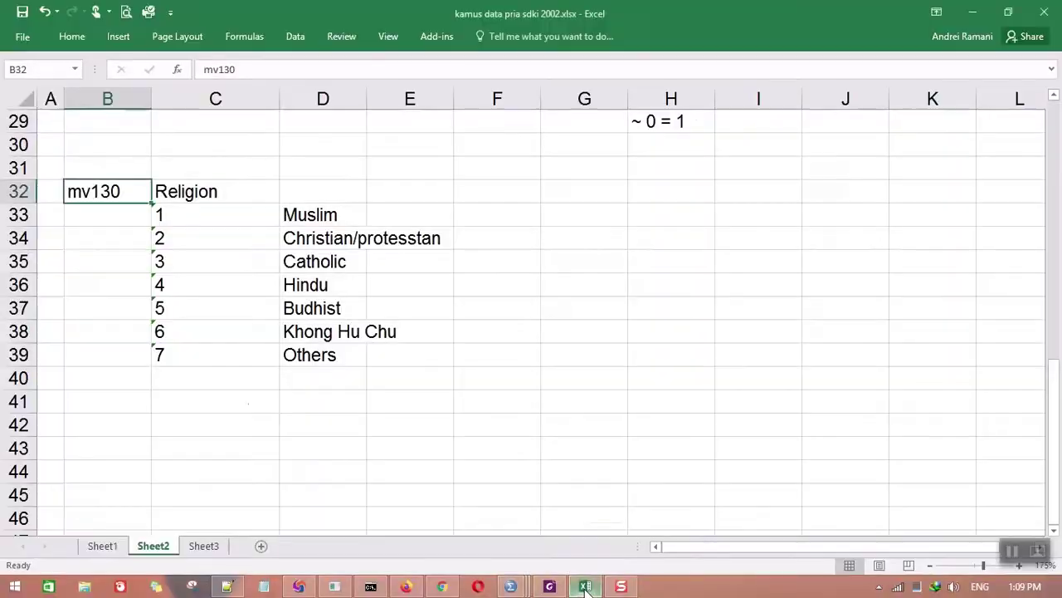
{"action": "left_click_drag", "start_coordinate": [180, 213], "coordinate": [190, 351]}
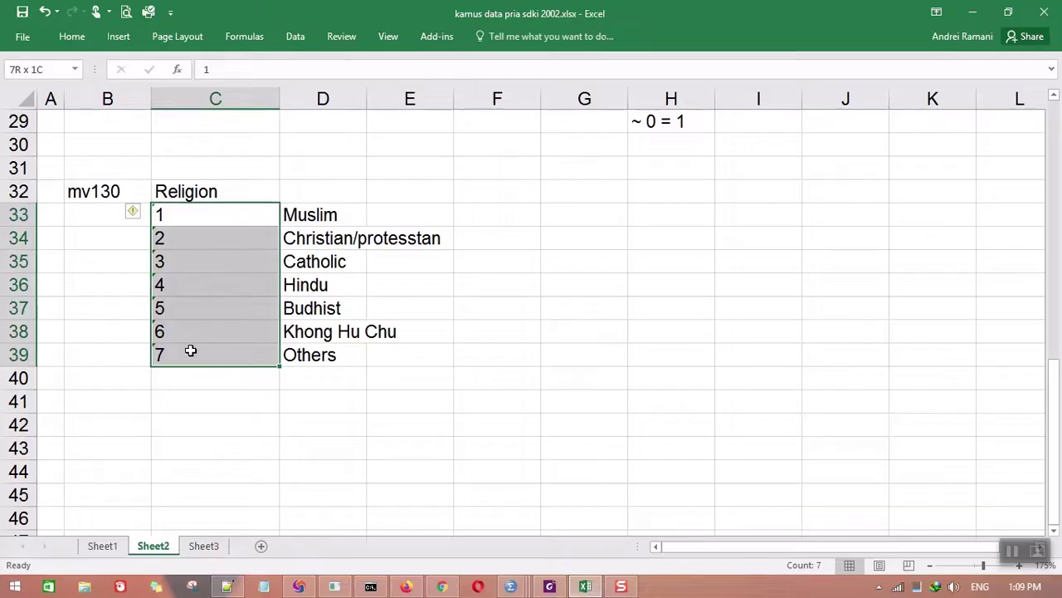
{"action": "left_click_drag", "start_coordinate": [190, 351], "coordinate": [190, 351]}
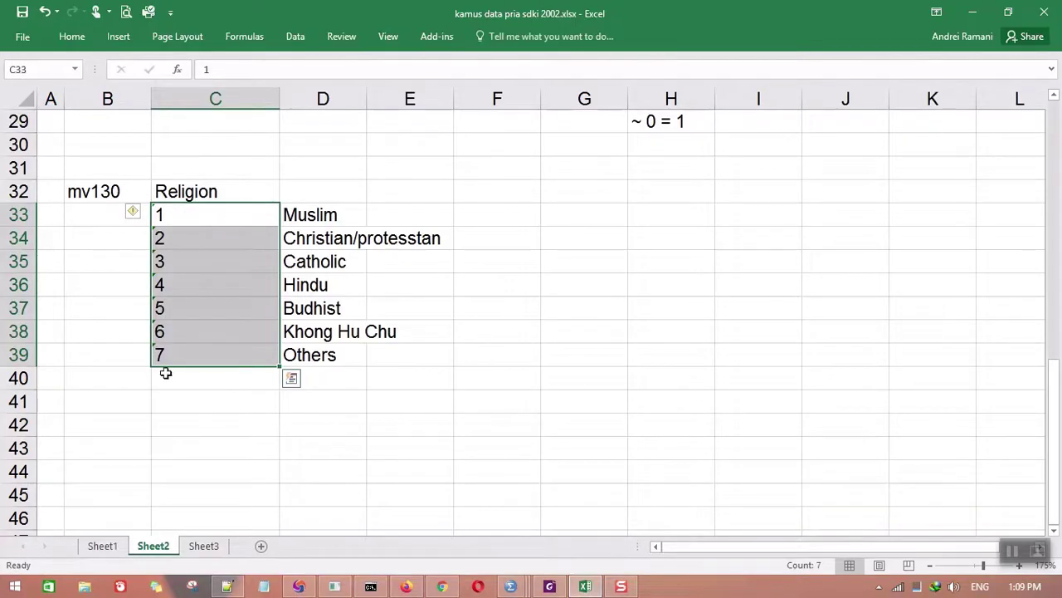
{"action": "left_click", "coordinate": [546, 330]}
{"action": "left_click", "coordinate": [976, 15]}
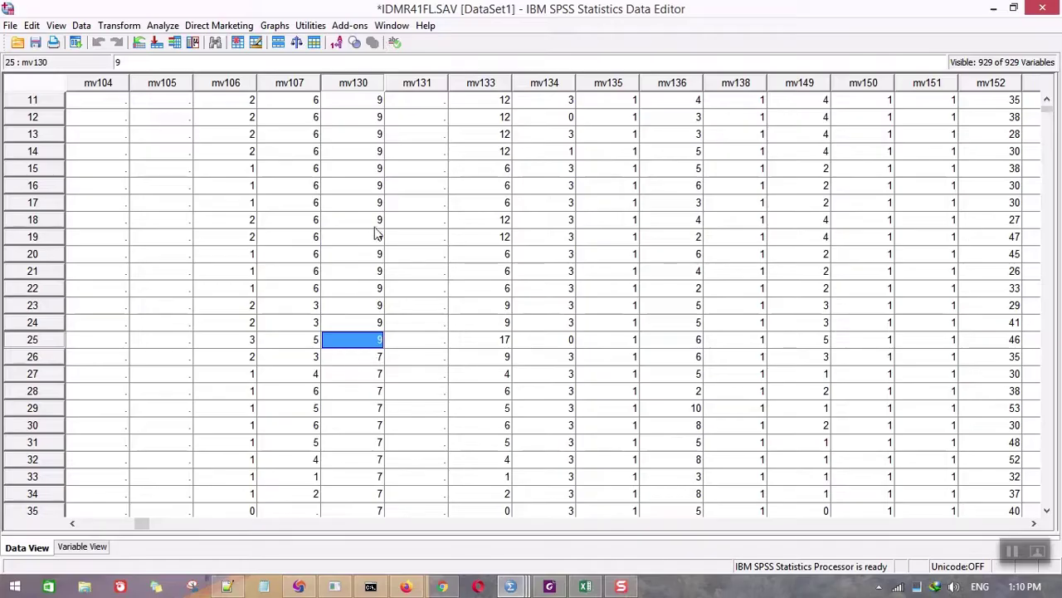
{"action": "left_click", "coordinate": [371, 361]}
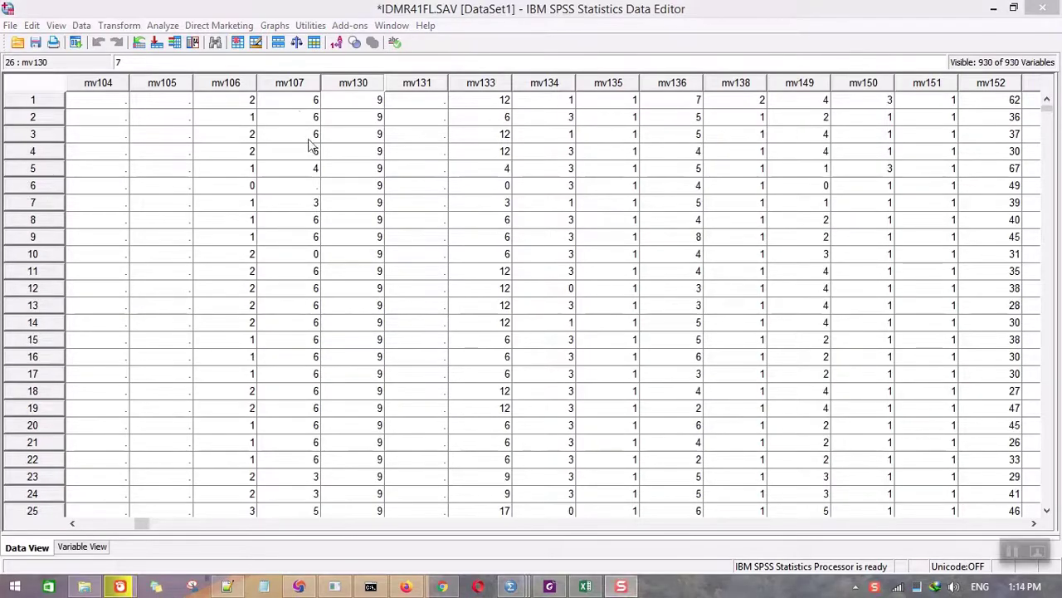
- Start Select Cases with the option If condition is satisfied and open its condition for editing
{"action": "left_click", "coordinate": [82, 25]}
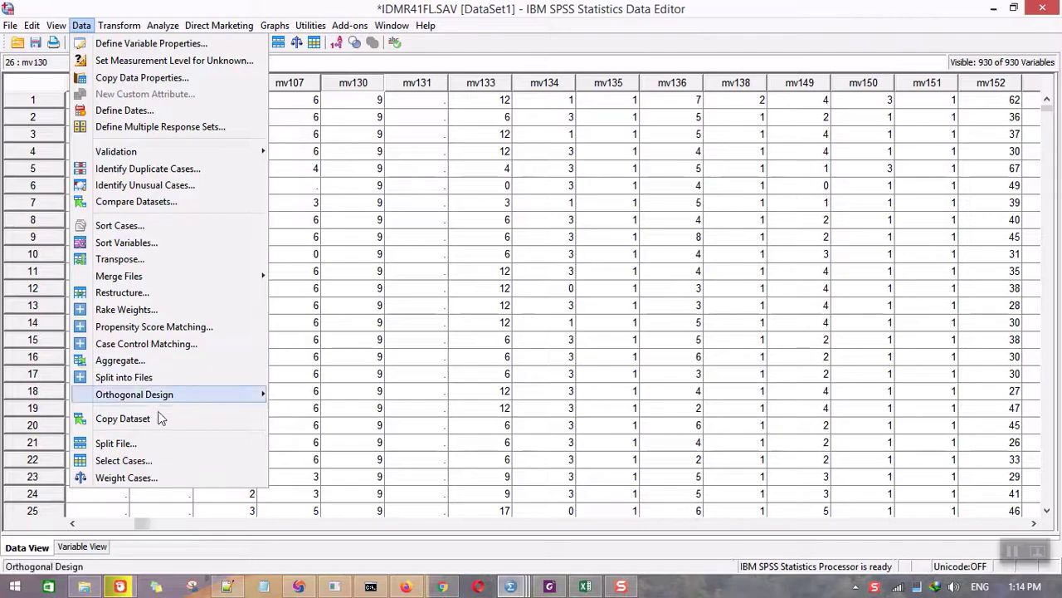
{"action": "left_click", "coordinate": [156, 460]}
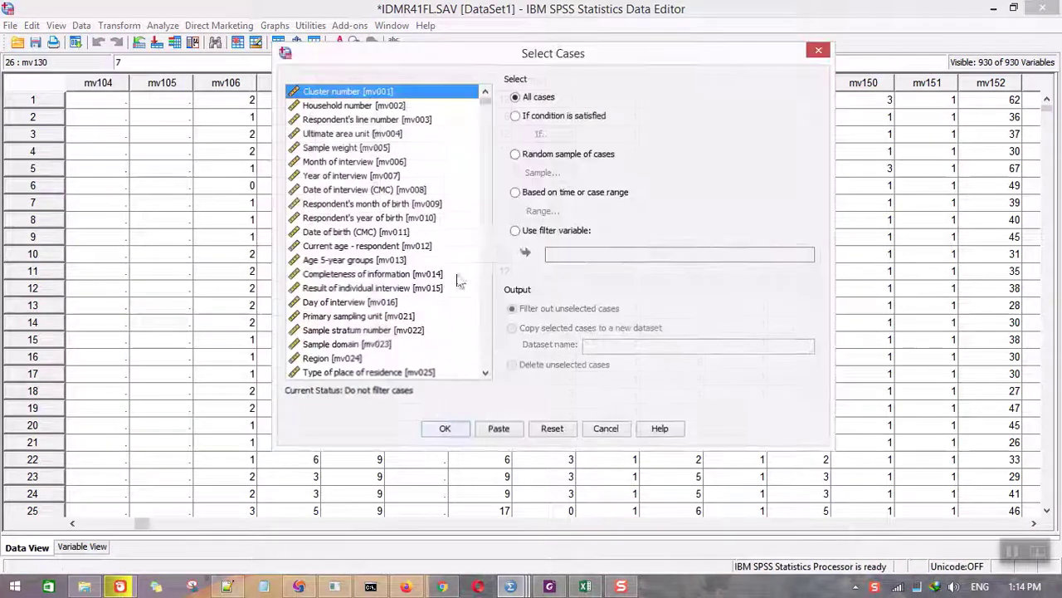
{"action": "left_click_drag", "start_coordinate": [612, 44], "coordinate": [639, 90]}
{"action": "left_click", "coordinate": [576, 121]}
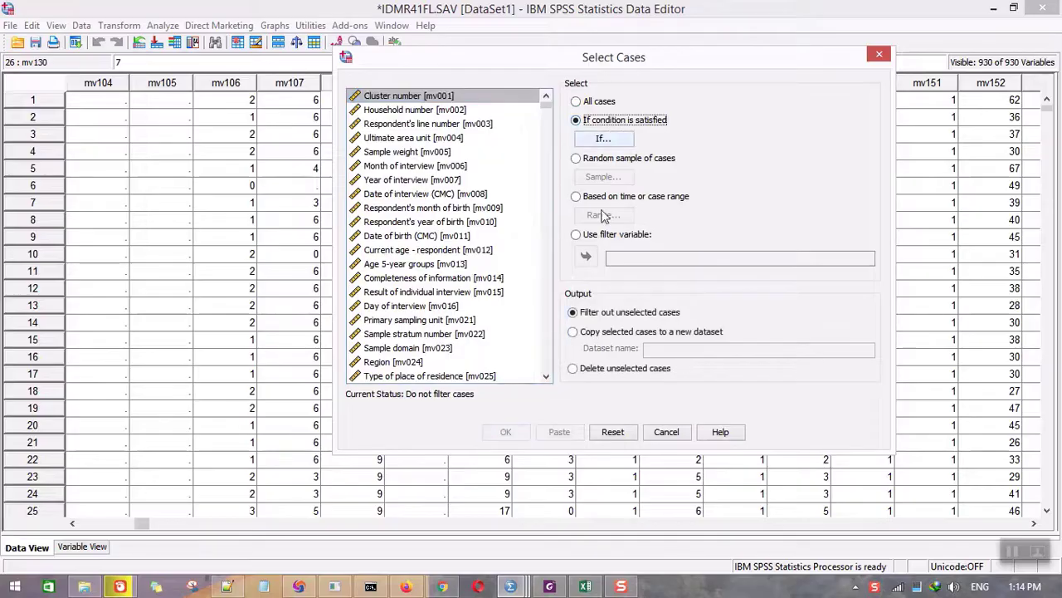
{"action": "left_click", "coordinate": [603, 138]}
- Enter the selection condition mv130 >= 1 & mv130 <= 7 and accept it
{"action": "left_click", "coordinate": [496, 116]}
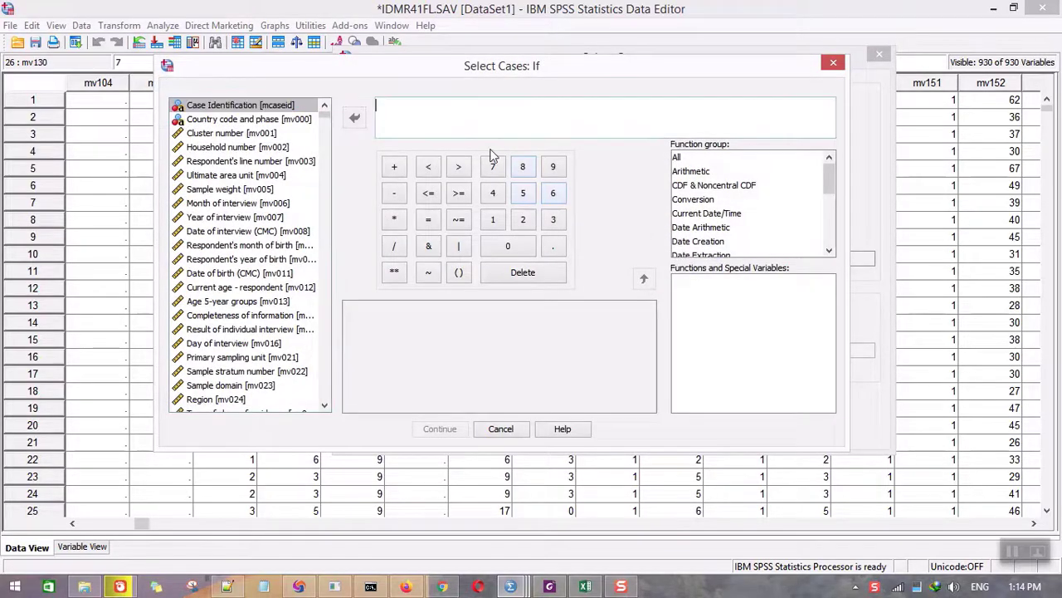
{"action": "type", "text": "mv"}
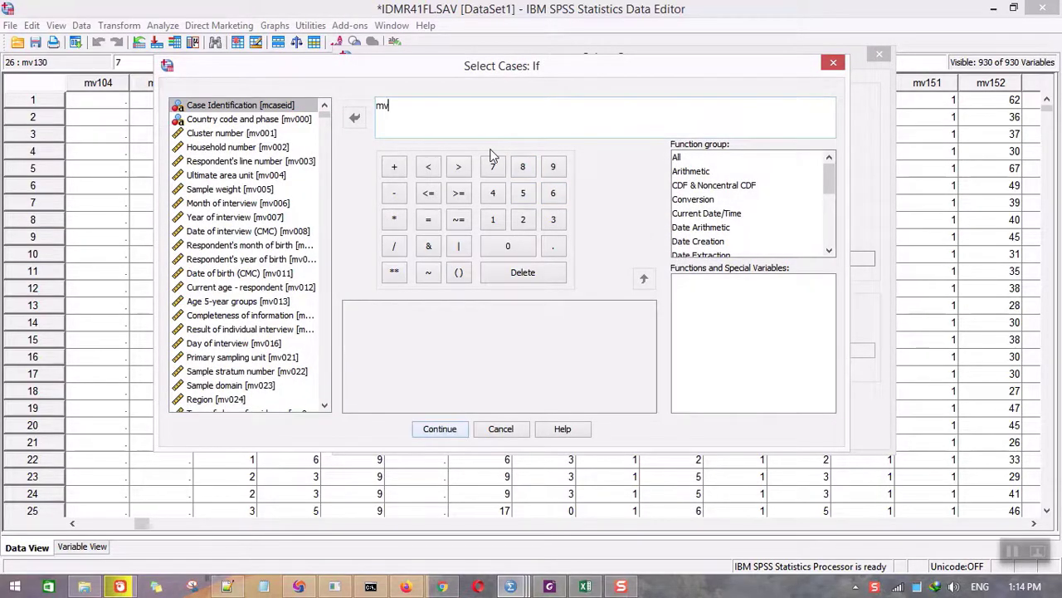
{"action": "type", "text": "130"}
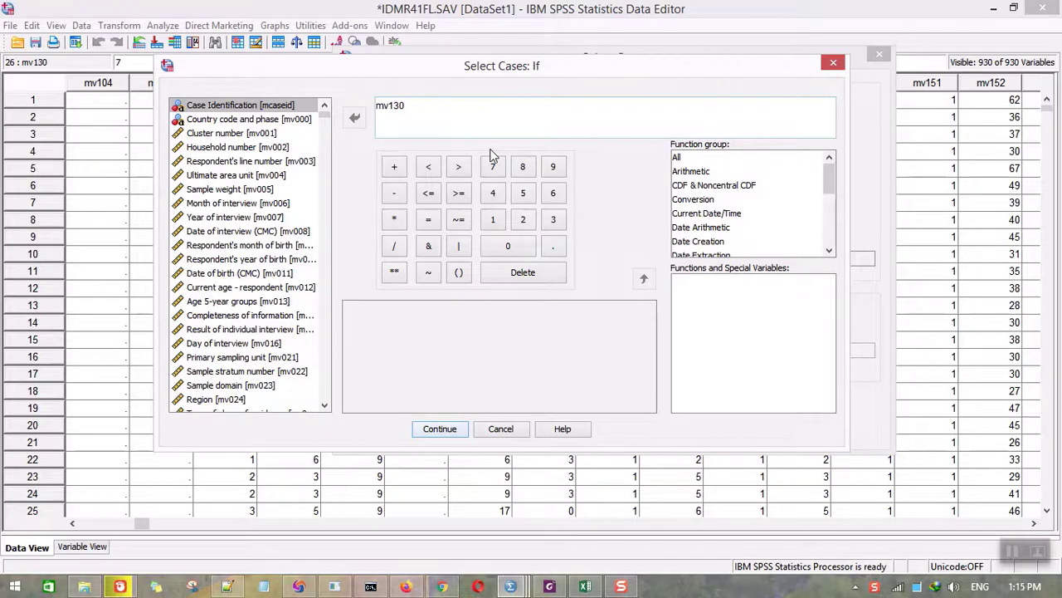
{"action": "left_click", "coordinate": [458, 192]}
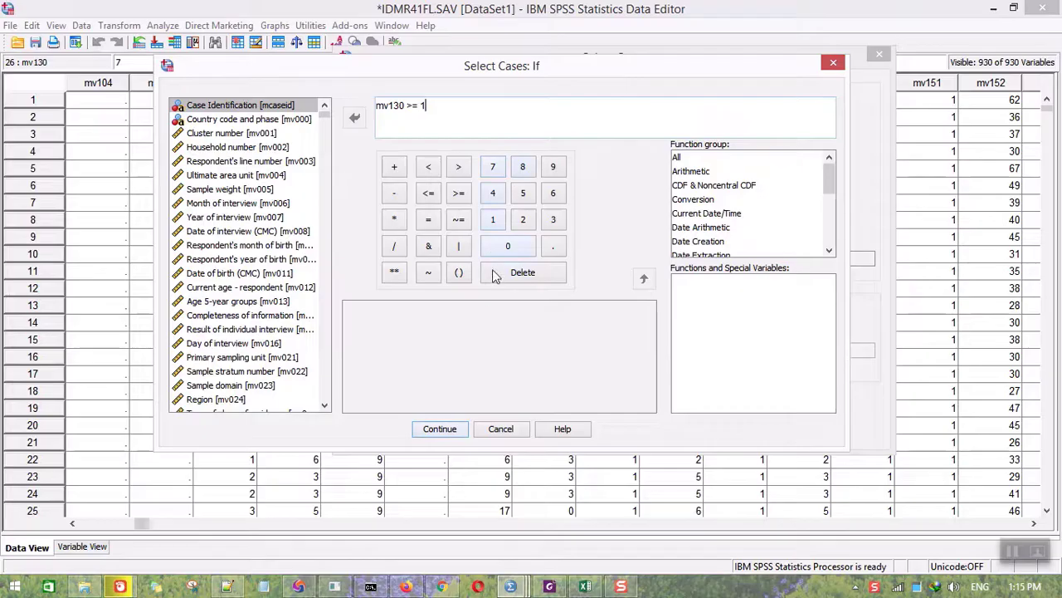
{"action": "left_click", "coordinate": [429, 247]}
{"action": "type", "text": "mv130"}
{"action": "left_click", "coordinate": [432, 196]}
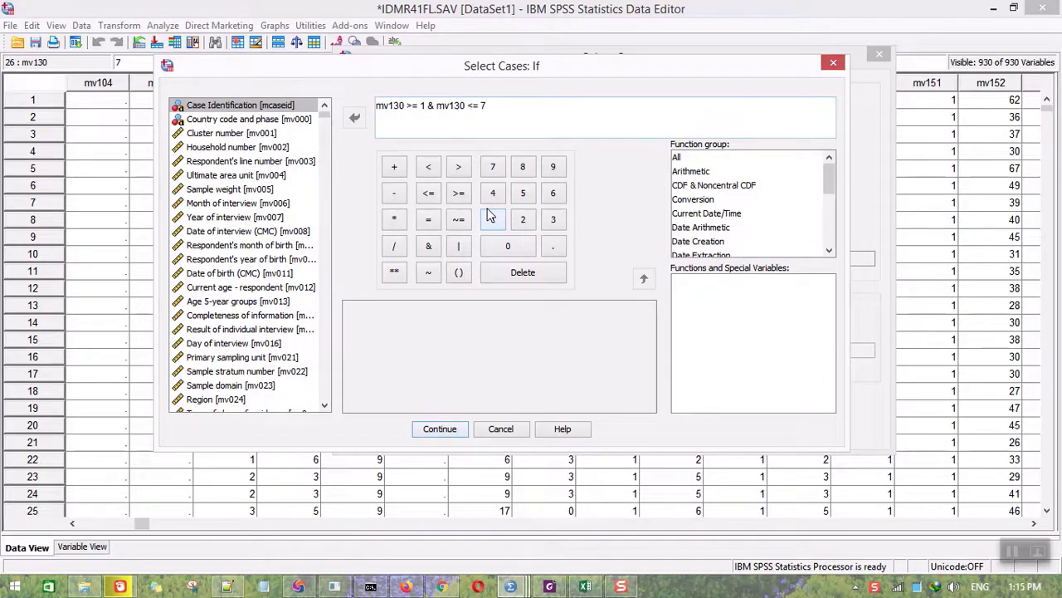
{"action": "left_click_drag", "start_coordinate": [575, 76], "coordinate": [661, 164]}
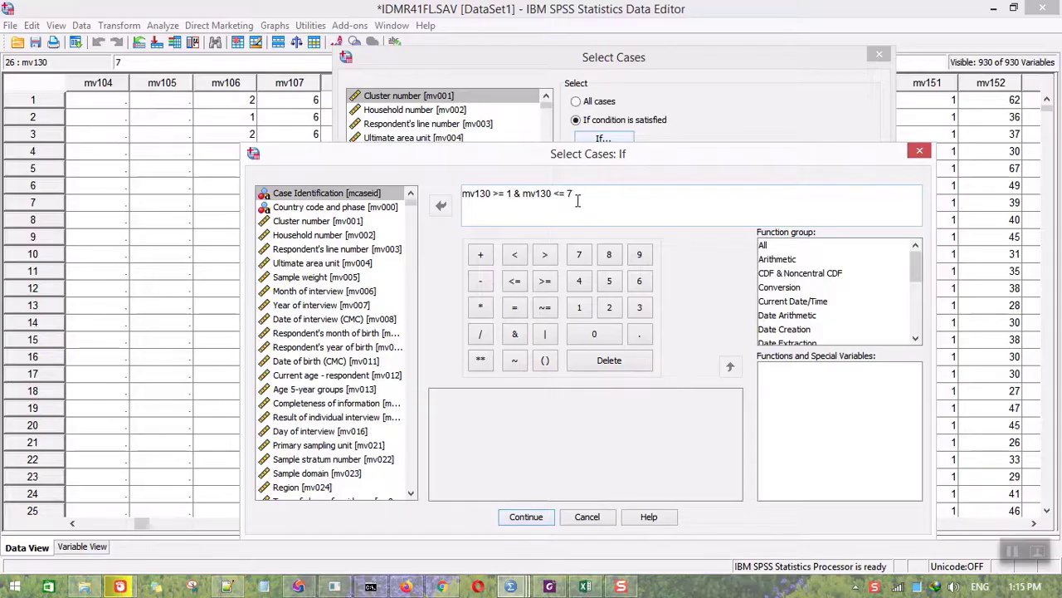
{"action": "left_click_drag", "start_coordinate": [614, 156], "coordinate": [610, 87]}
{"action": "left_click", "coordinate": [514, 449]}
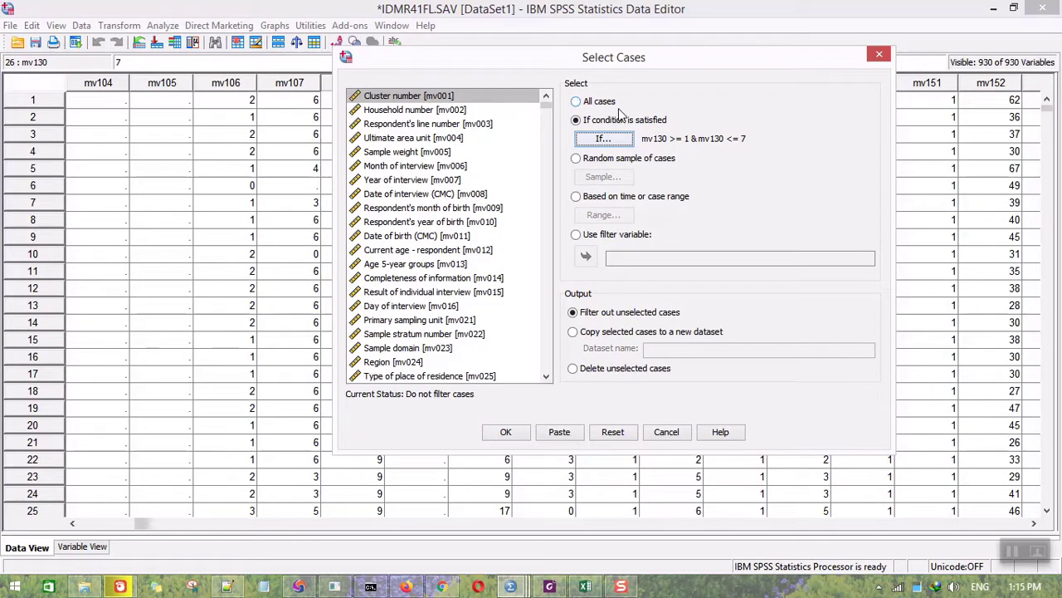
- Set the output to Filter out unselected cases and paste the Select Cases command as syntax
{"action": "left_click", "coordinate": [606, 317]}
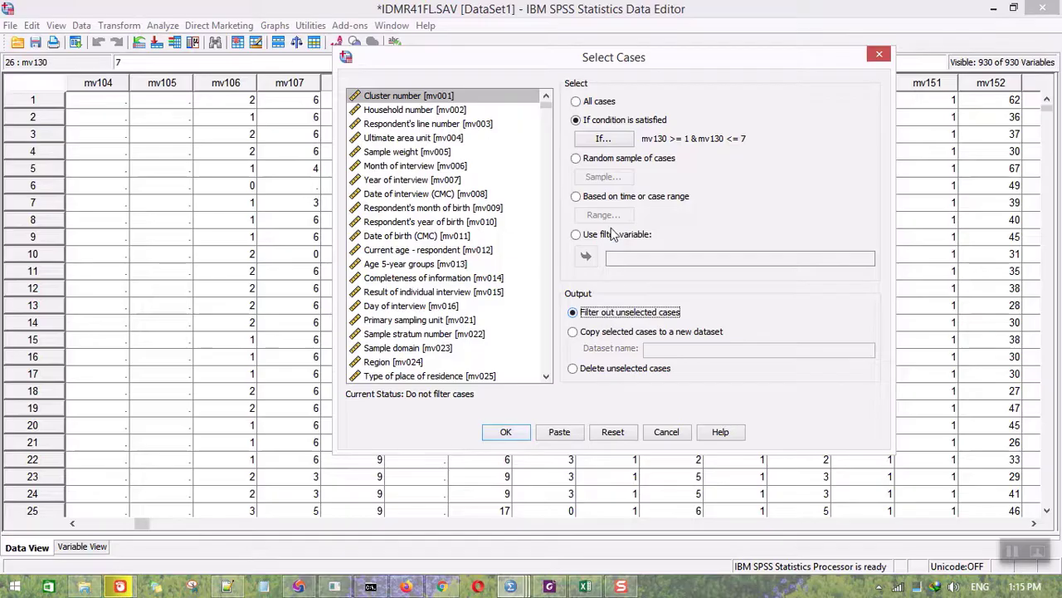
{"action": "left_click_drag", "start_coordinate": [638, 58], "coordinate": [575, 59]}
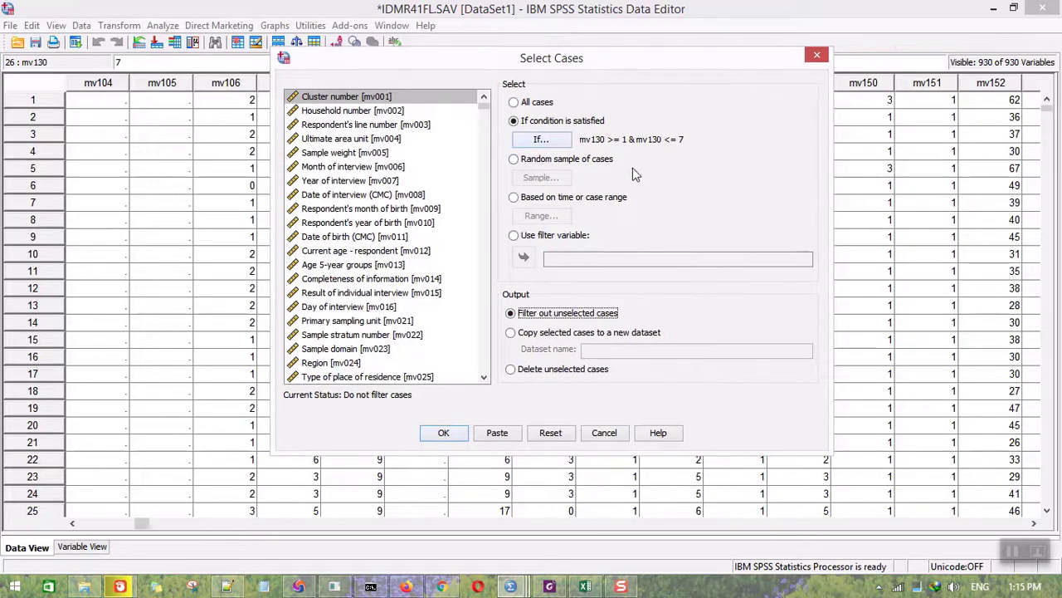
{"action": "left_click", "coordinate": [496, 433]}
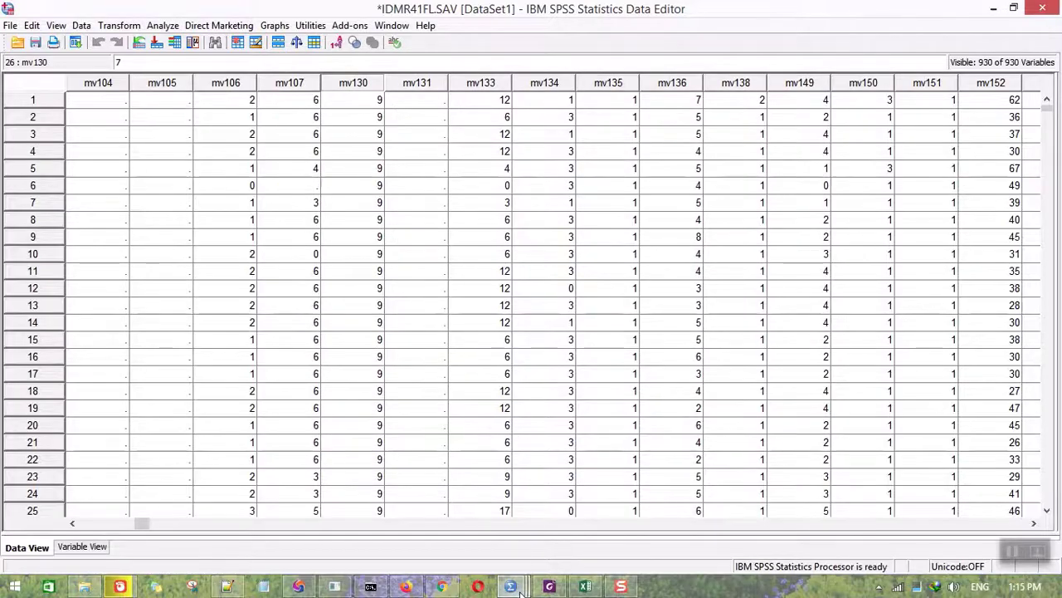
- In the Syntax1 window, remove the extra blank line above USE ALL, under the comment "** select religion 1-7 (soft cleaning)"
{"action": "mouse_move", "coordinate": [521, 592]}
{"action": "left_click", "coordinate": [677, 498]}
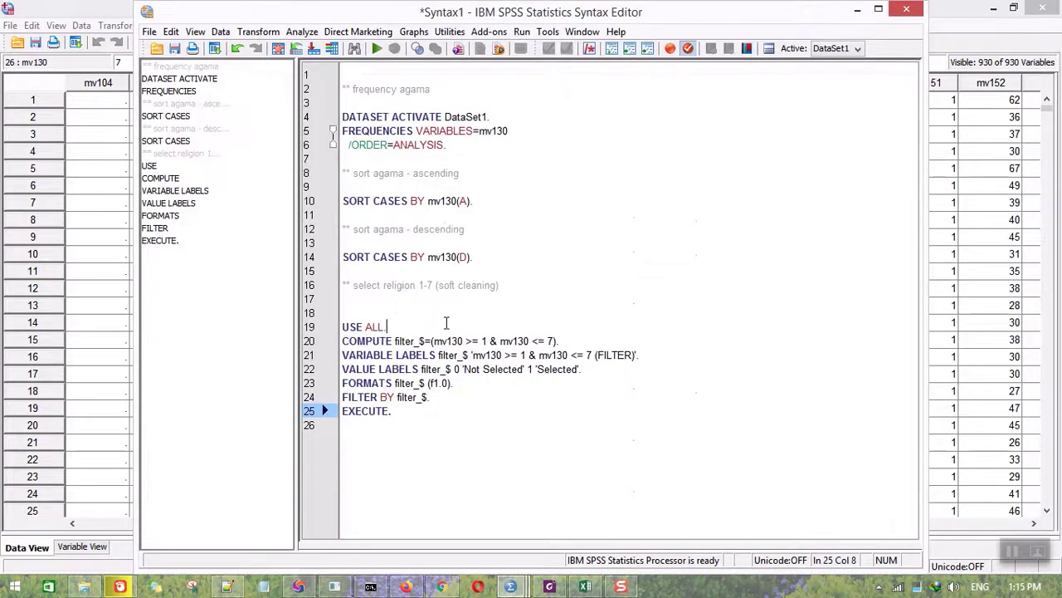
{"action": "left_click", "coordinate": [389, 307]}
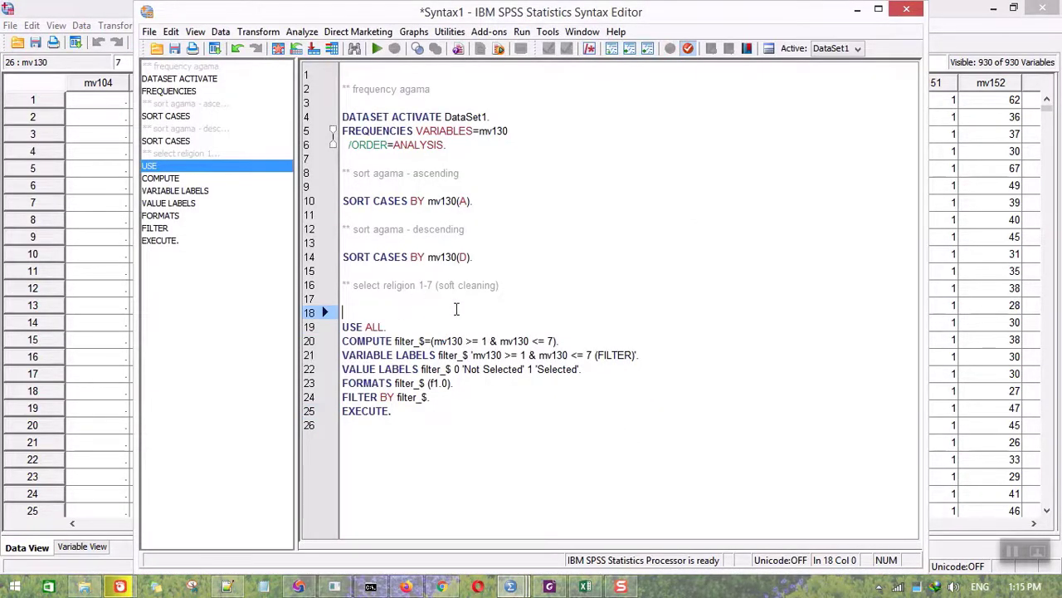
{"action": "key", "text": "Delete"}
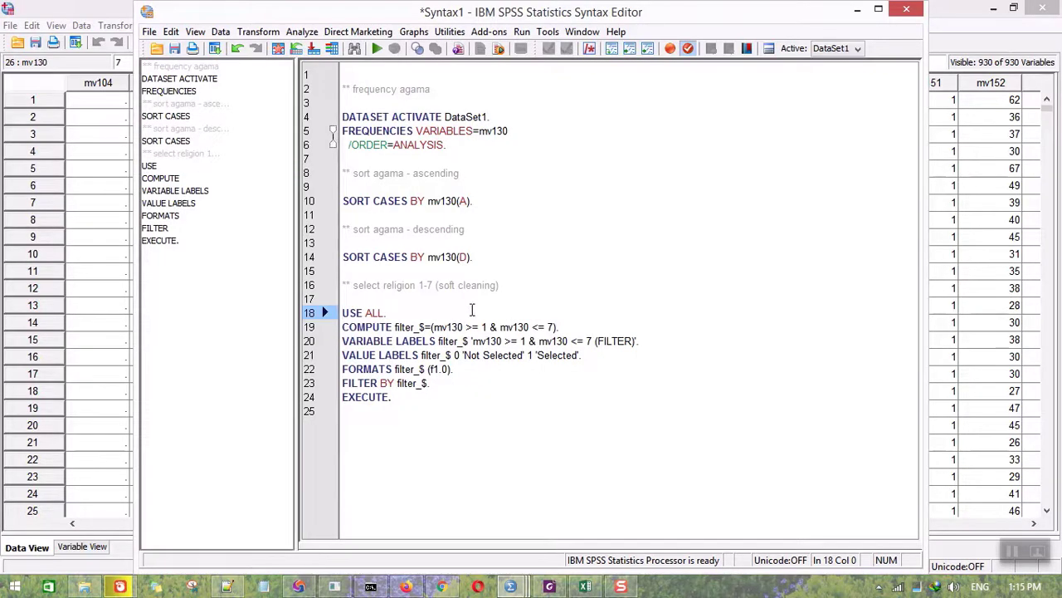
- Run only the filter commands from USE ALL to EXECUTE and return to the IDMR41FL.SAV data
{"action": "left_click_drag", "start_coordinate": [412, 401], "coordinate": [345, 309]}
{"action": "right_click", "coordinate": [357, 316]}
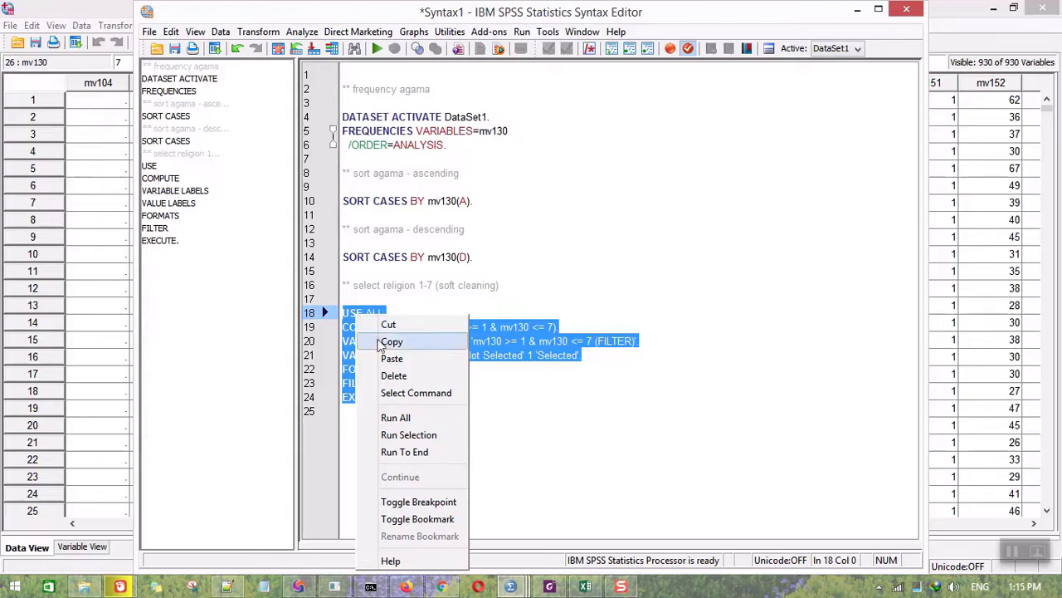
{"action": "left_click", "coordinate": [405, 436]}
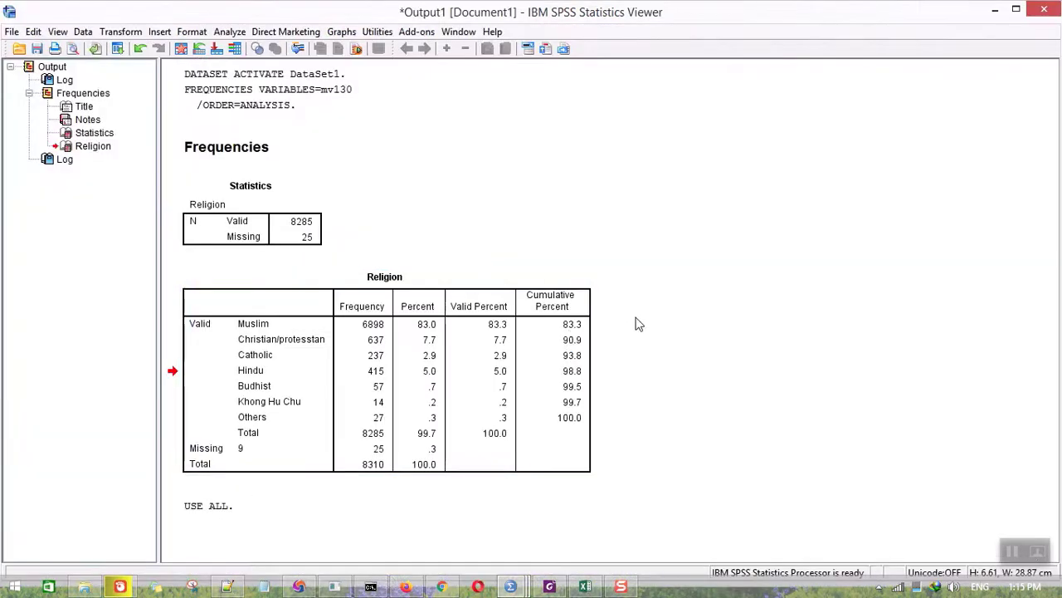
{"action": "left_click", "coordinate": [996, 10]}
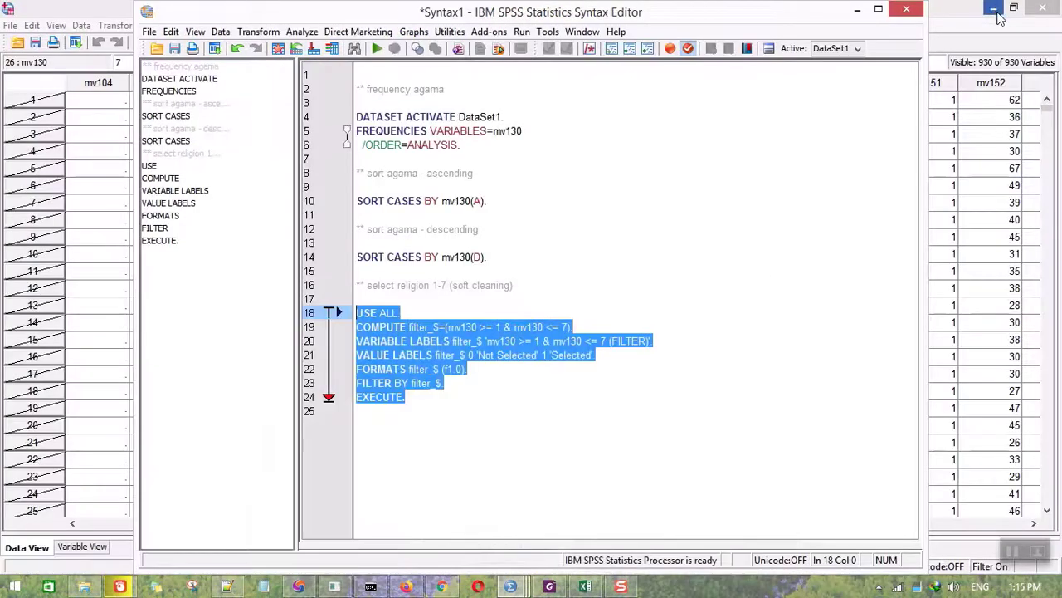
{"action": "left_click", "coordinate": [858, 10]}
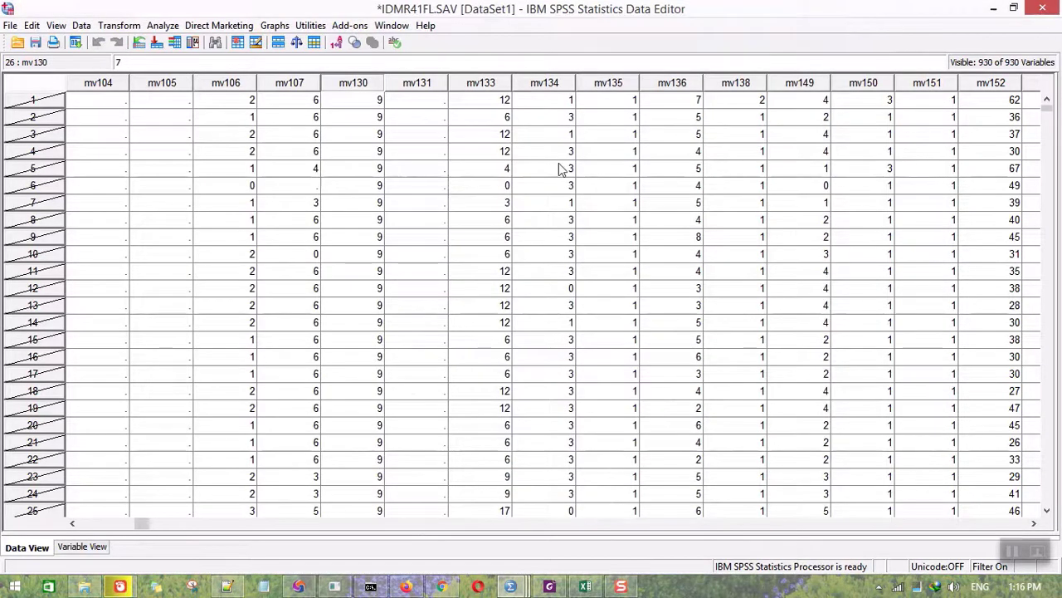
- Examine which case numbers are crossed out and compare them with their mv130 values
{"action": "left_click", "coordinate": [378, 240]}
{"action": "scroll", "coordinate": [380, 239], "scroll_direction": "down", "scroll_amount": 3}
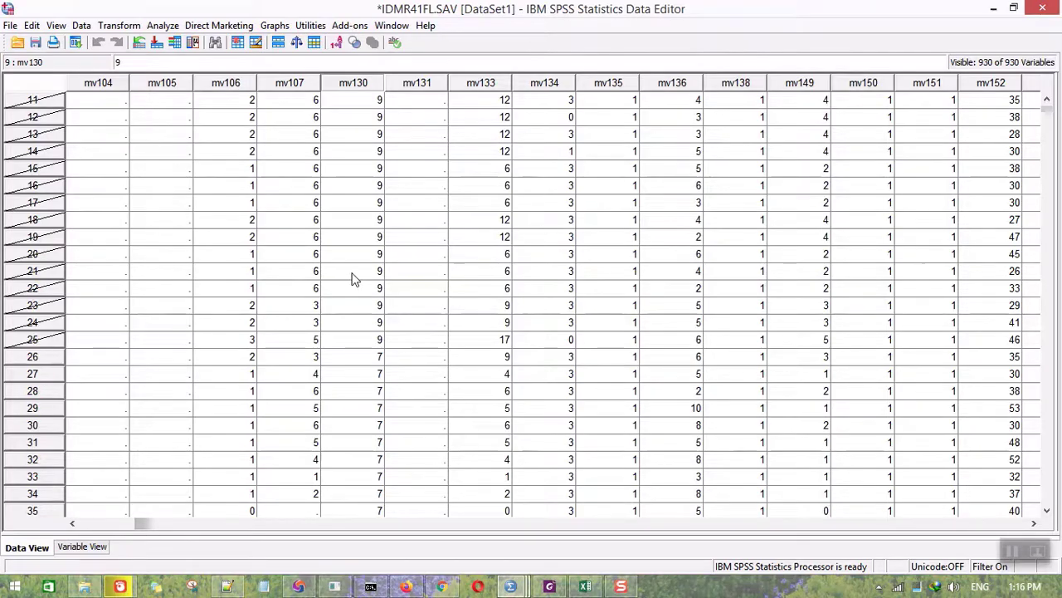
{"action": "scroll", "coordinate": [352, 278], "scroll_direction": "up", "scroll_amount": 3}
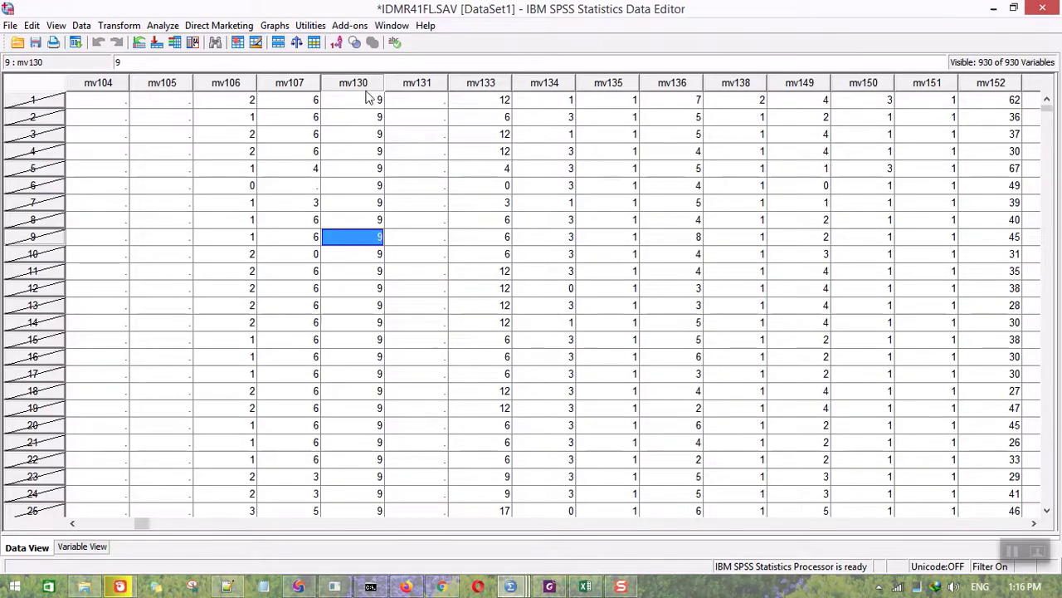
{"action": "scroll", "coordinate": [333, 421], "scroll_direction": "down", "scroll_amount": 3}
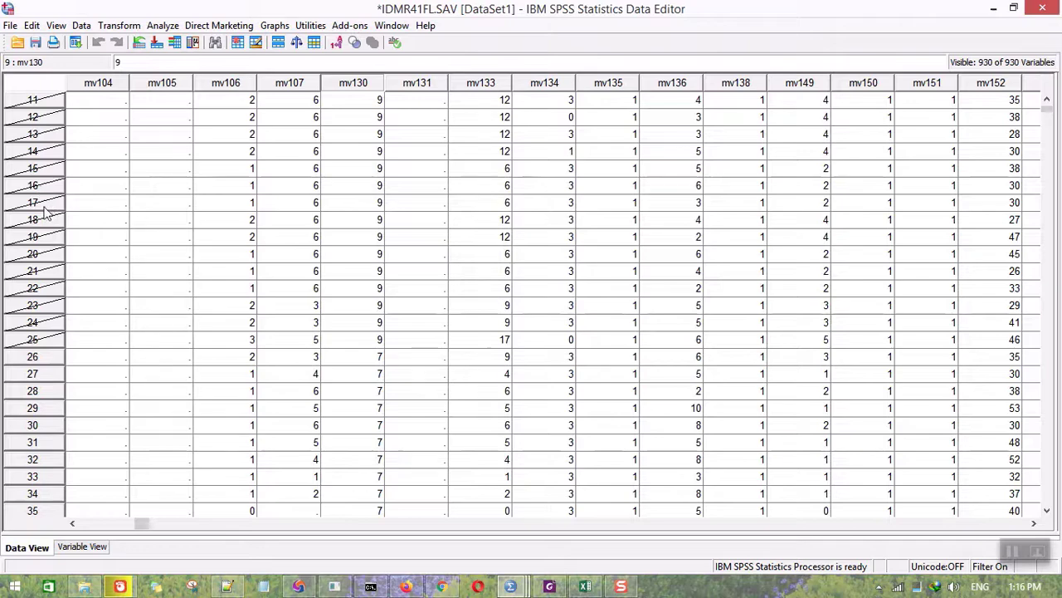
- Rerun only the mv130 frequency commands from DATASET ACTIVATE to /ORDER=ANALYSIS in the Syntax1 window
{"action": "scroll", "coordinate": [34, 217], "scroll_direction": "up", "scroll_amount": 3}
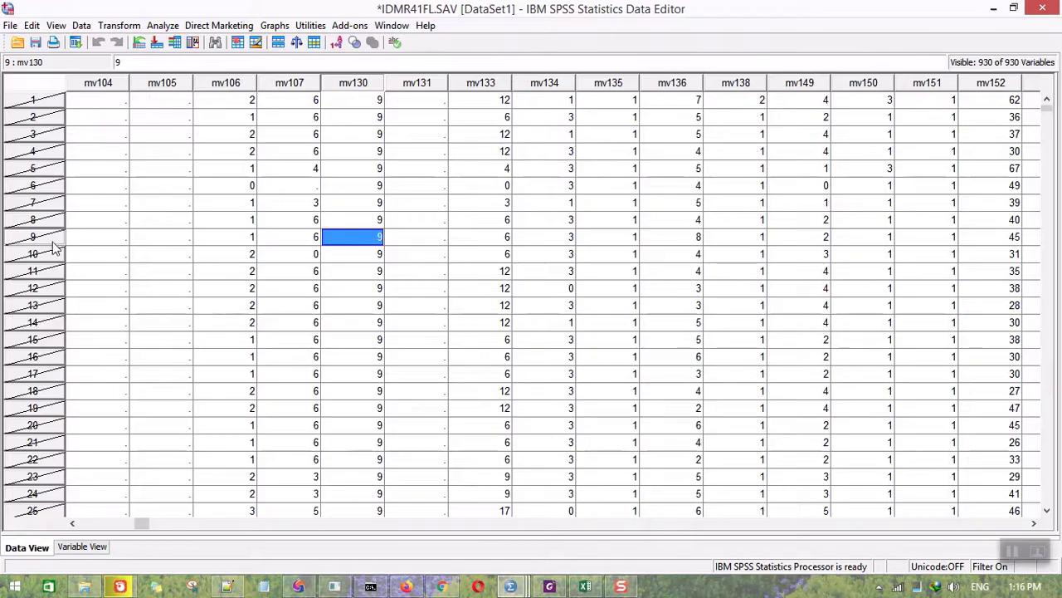
{"action": "scroll", "coordinate": [53, 248], "scroll_direction": "down", "scroll_amount": 6}
{"action": "scroll", "coordinate": [56, 274], "scroll_direction": "up", "scroll_amount": 6}
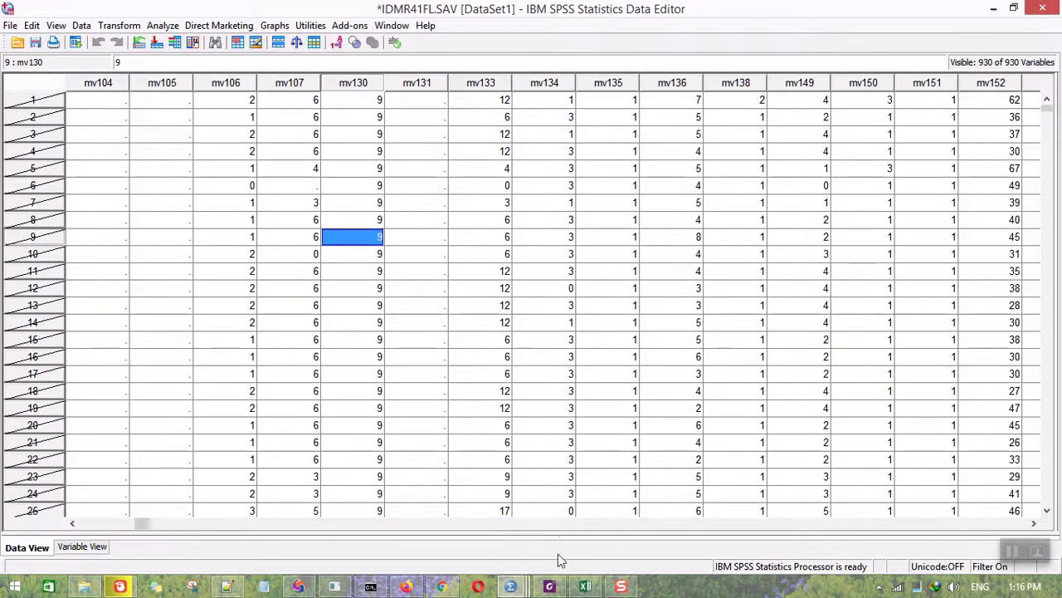
{"action": "left_click", "coordinate": [513, 586]}
{"action": "left_click", "coordinate": [664, 510]}
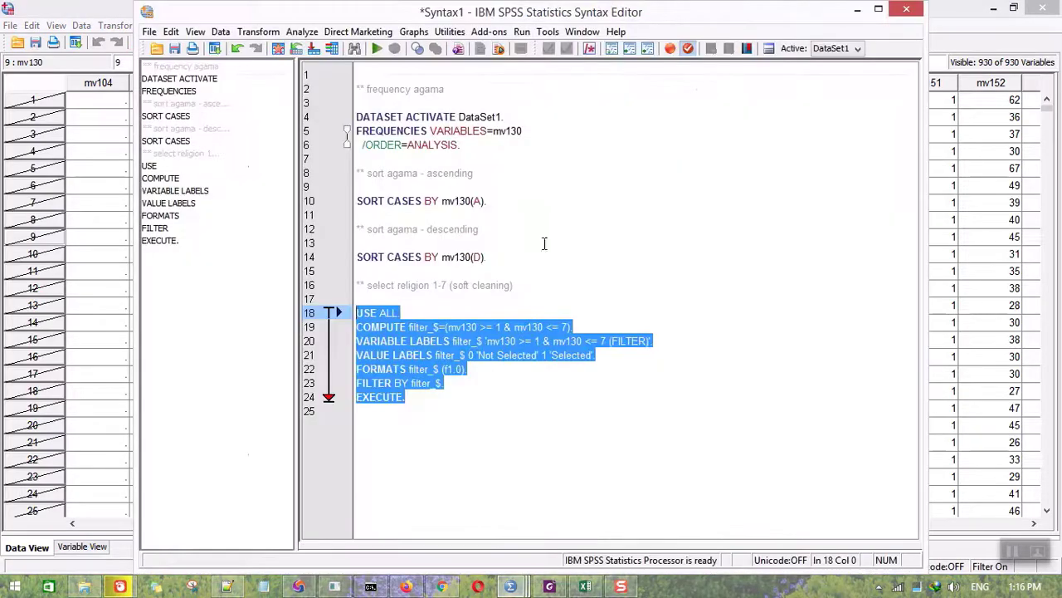
{"action": "left_click", "coordinate": [511, 209]}
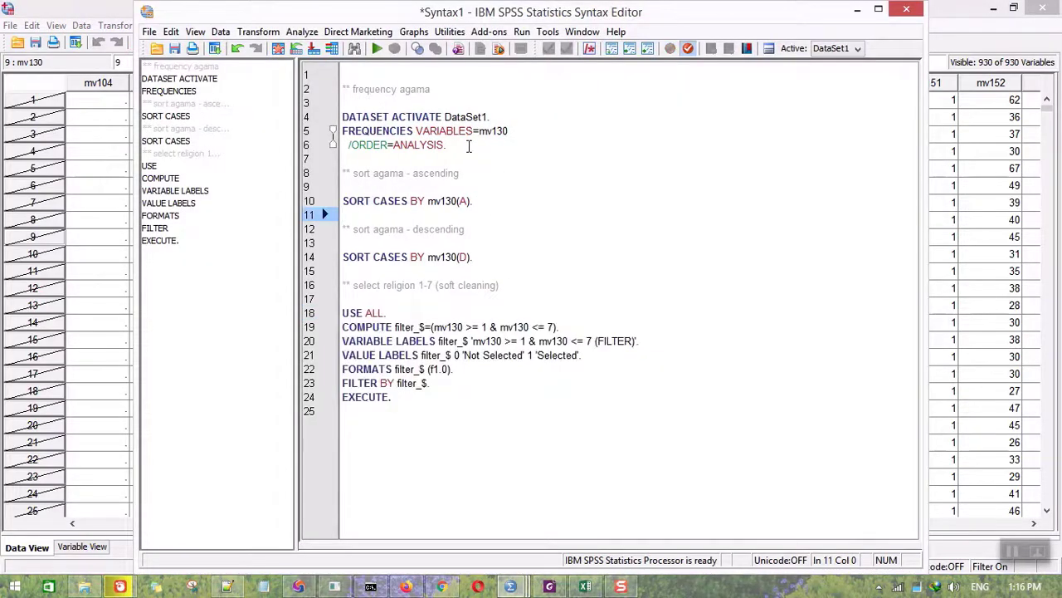
{"action": "left_click_drag", "start_coordinate": [467, 150], "coordinate": [342, 117]}
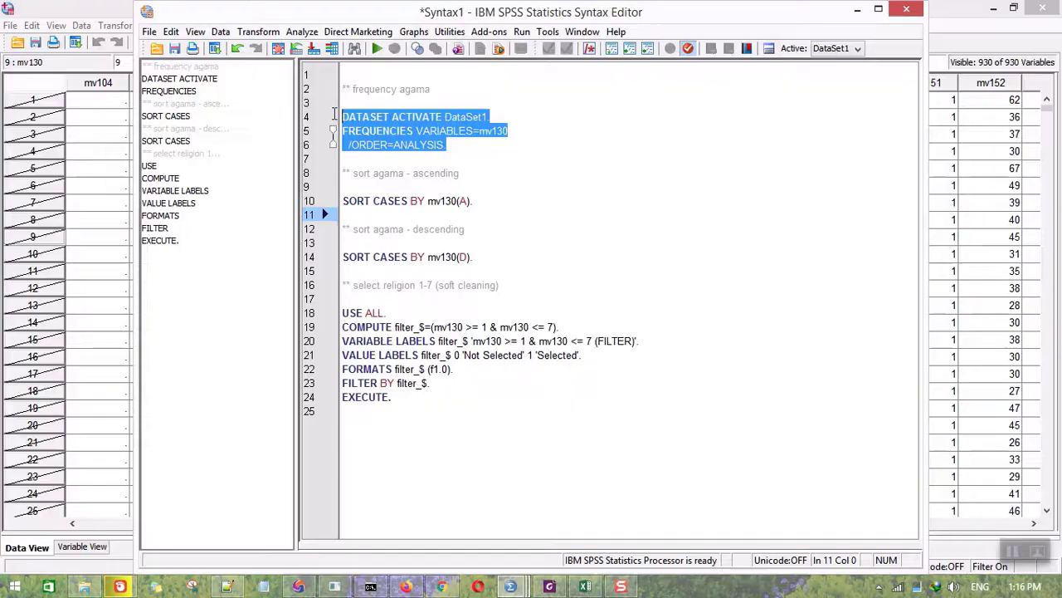
{"action": "right_click", "coordinate": [405, 127]}
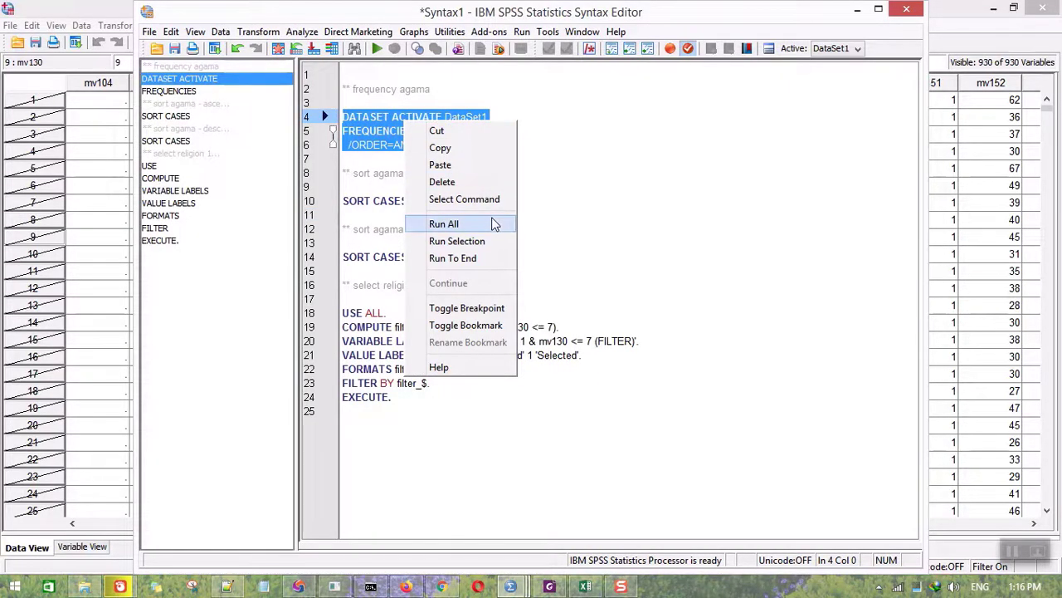
{"action": "left_click", "coordinate": [493, 240]}
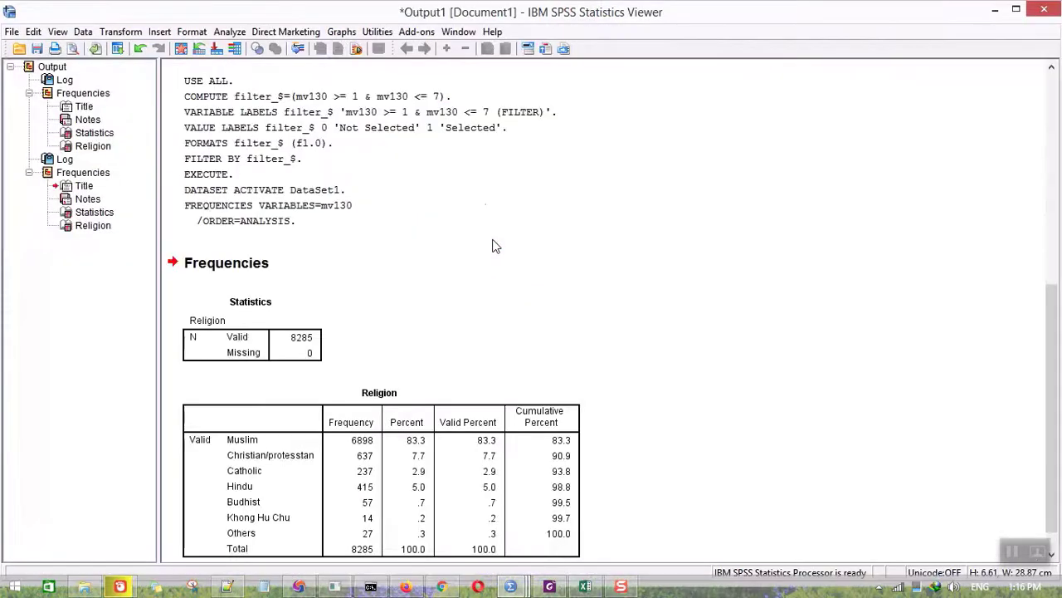
- Compare the new Statistics and Religion frequency tables with the ones produced before filtering, checking valid, missing and total counts
{"action": "left_click_drag", "start_coordinate": [1053, 358], "coordinate": [1057, 398]}
{"action": "left_click", "coordinate": [357, 409]}
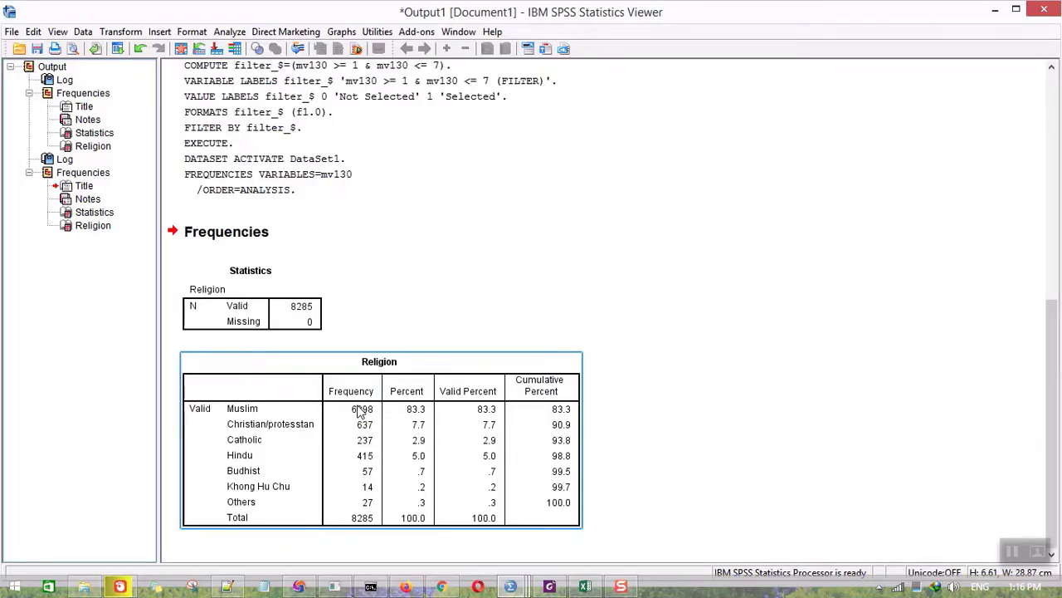
{"action": "left_click", "coordinate": [316, 311]}
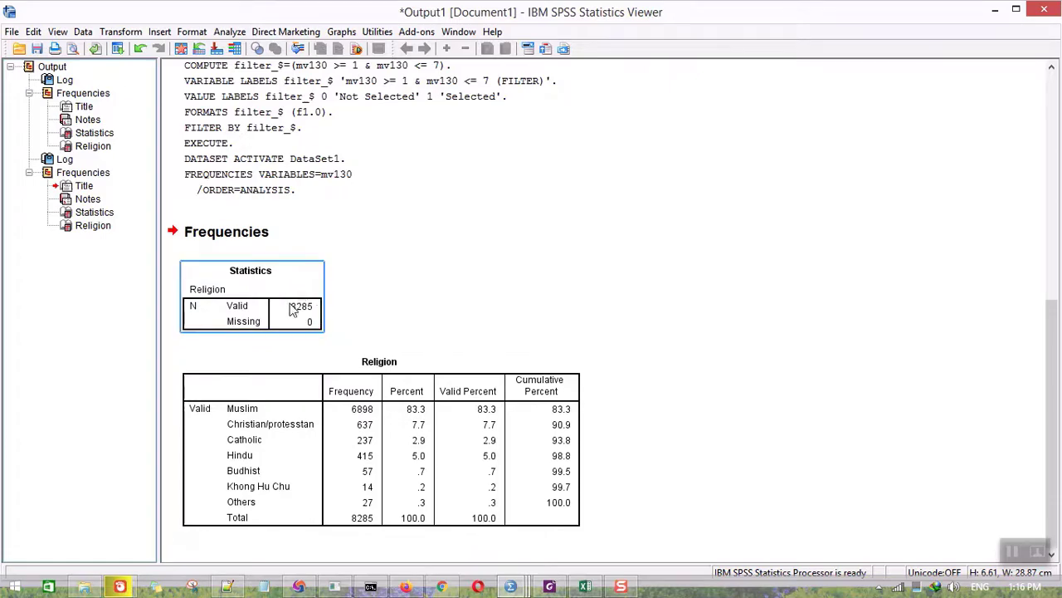
{"action": "left_click", "coordinate": [94, 134]}
{"action": "left_click", "coordinate": [371, 353]}
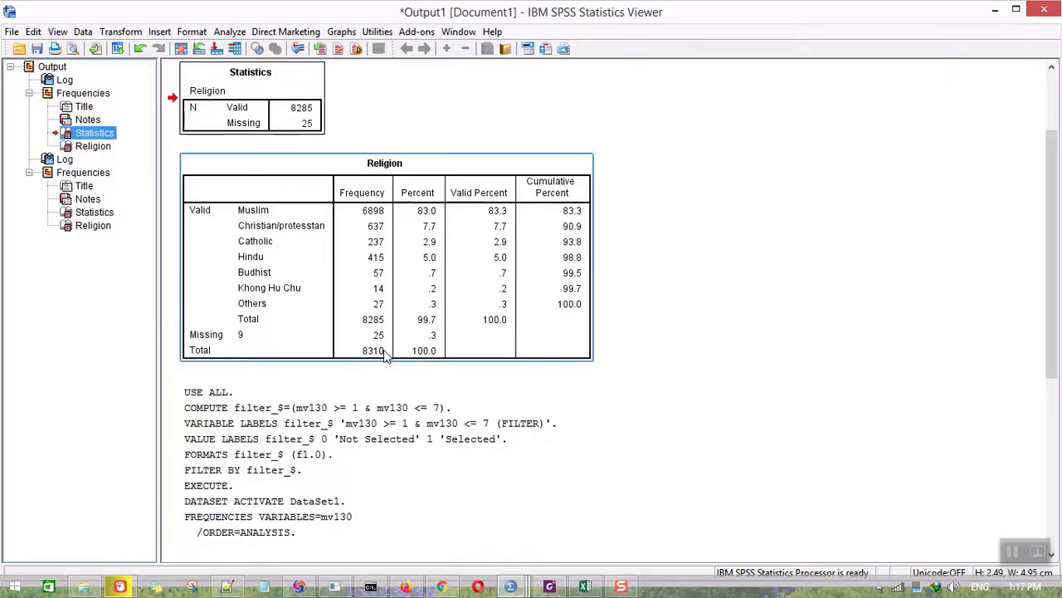
{"action": "left_click", "coordinate": [170, 234]}
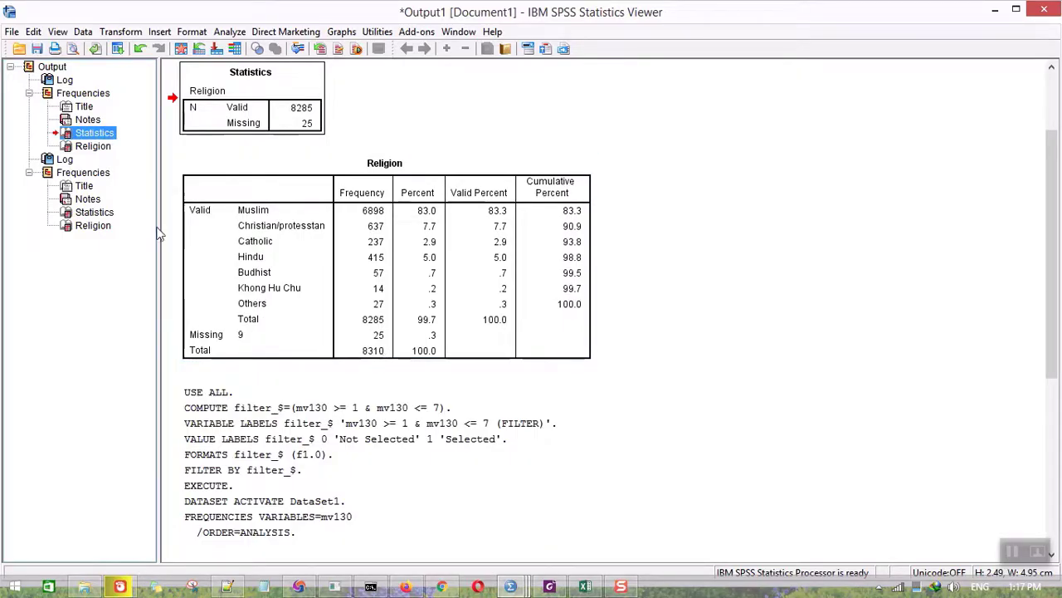
{"action": "left_click", "coordinate": [105, 215]}
{"action": "left_click", "coordinate": [280, 315]}
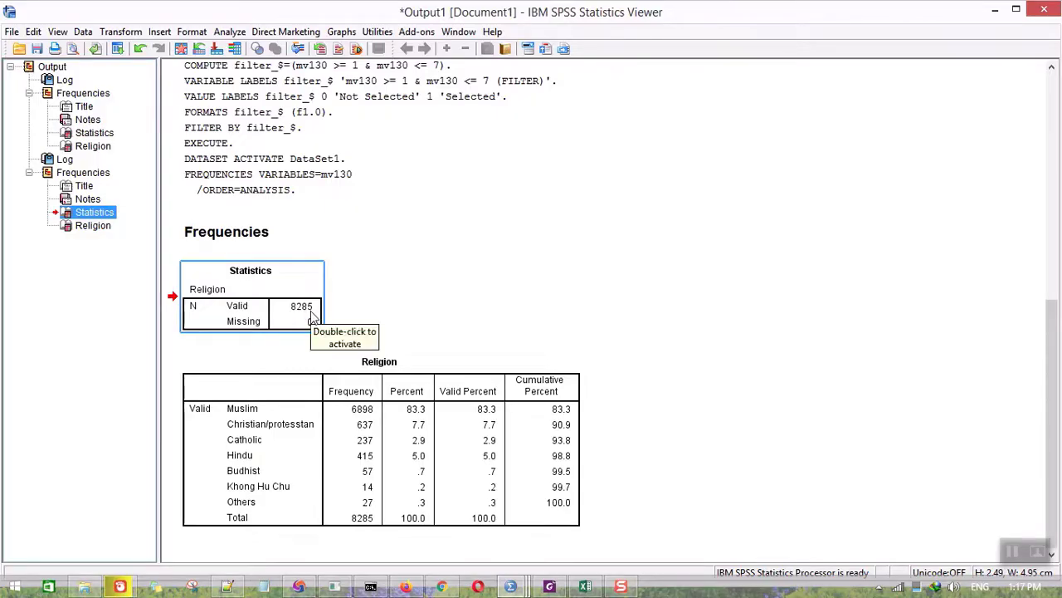
{"action": "left_click", "coordinate": [352, 474]}
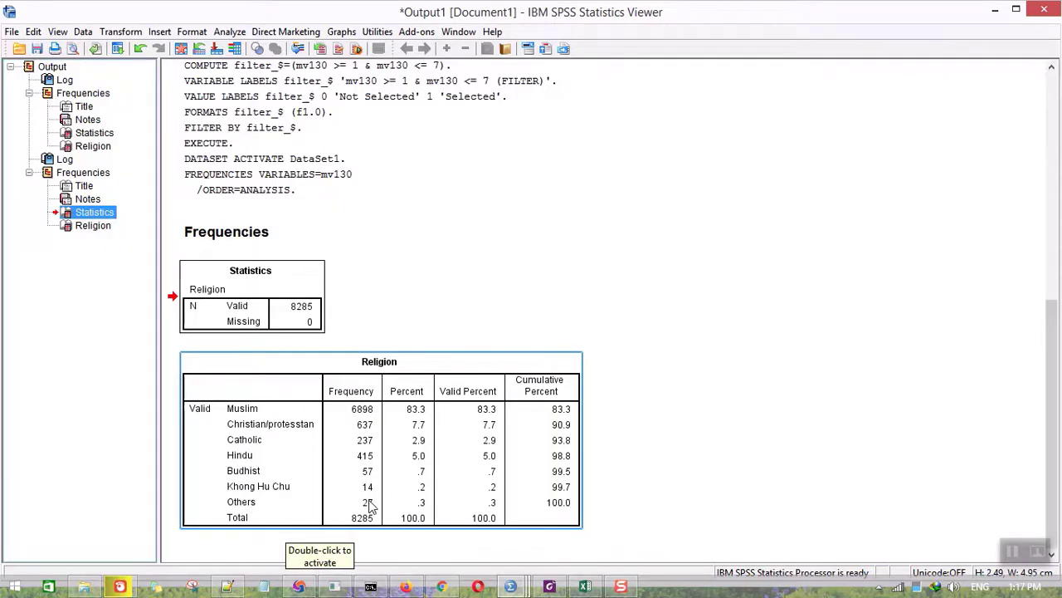
{"action": "left_click", "coordinate": [441, 335]}
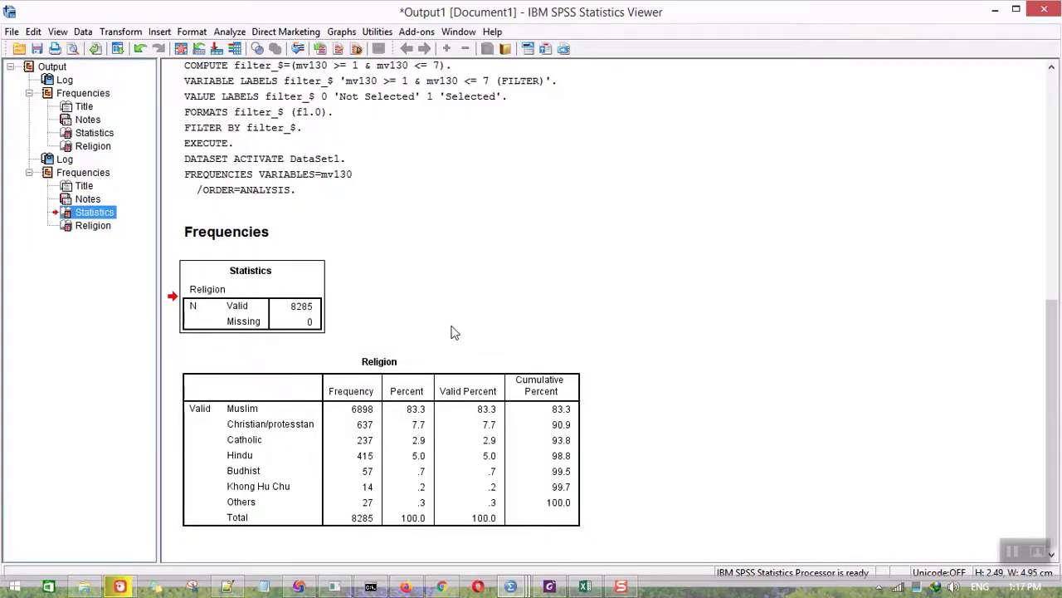
{"action": "left_click", "coordinate": [292, 323]}
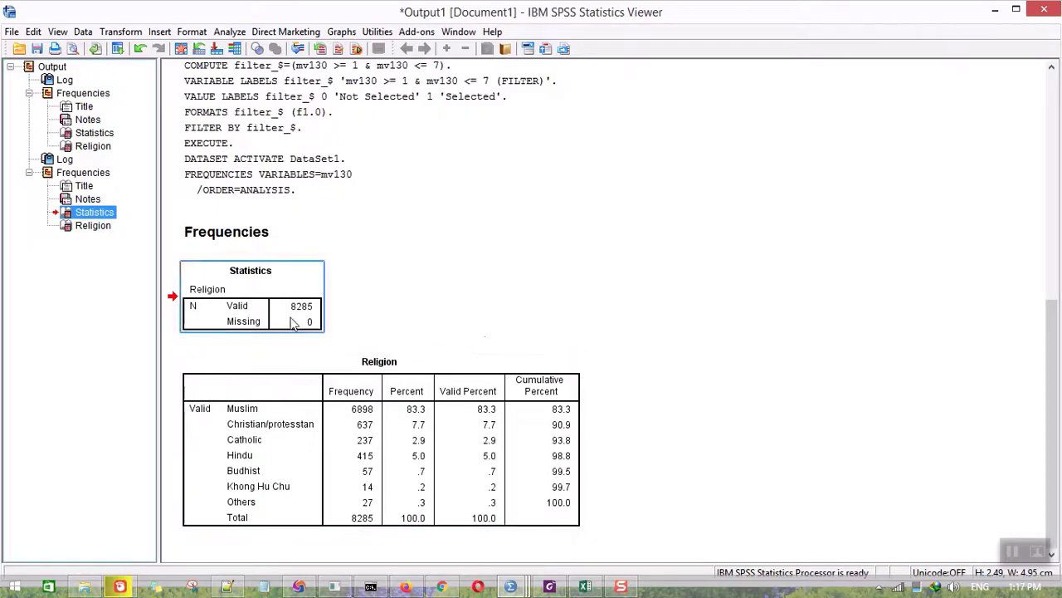
- Return to the IDMR41FL.SAV data and check where the crossed-out cases end
{"action": "mouse_move", "coordinate": [528, 585]}
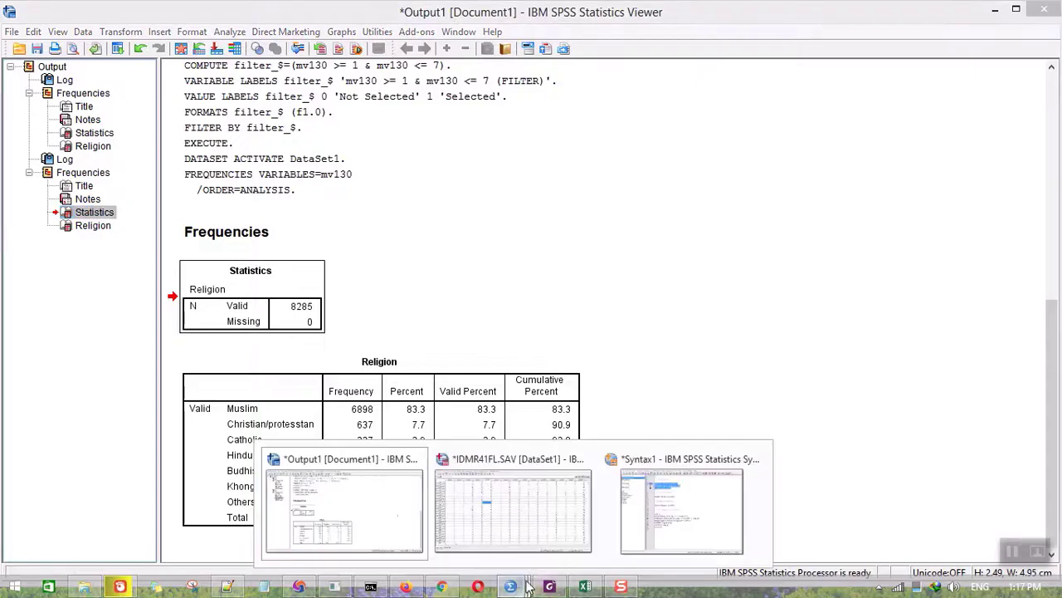
{"action": "left_click", "coordinate": [534, 539]}
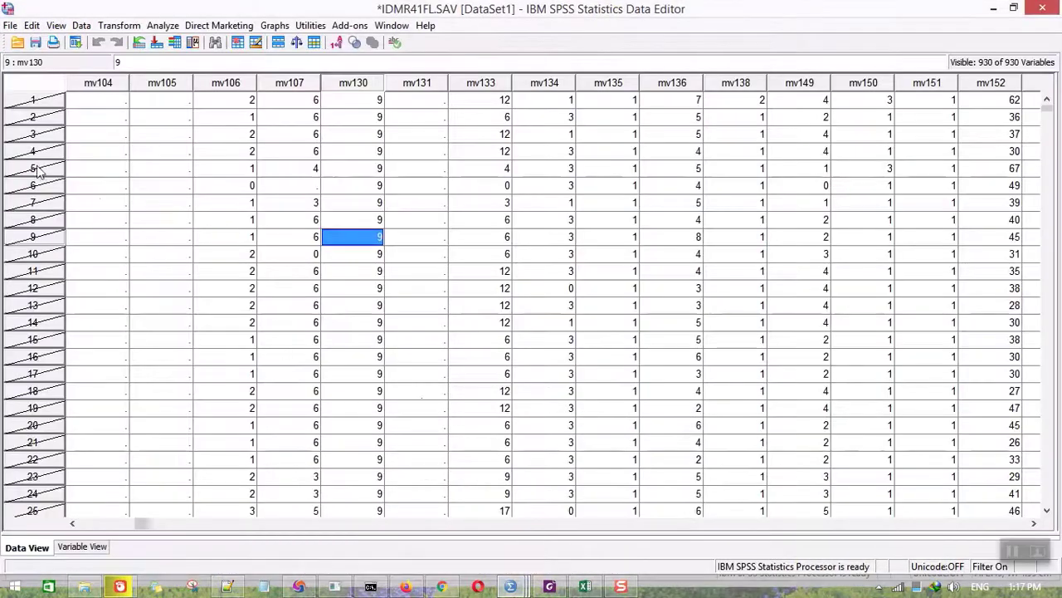
{"action": "scroll", "coordinate": [49, 370], "scroll_direction": "down", "scroll_amount": 7}
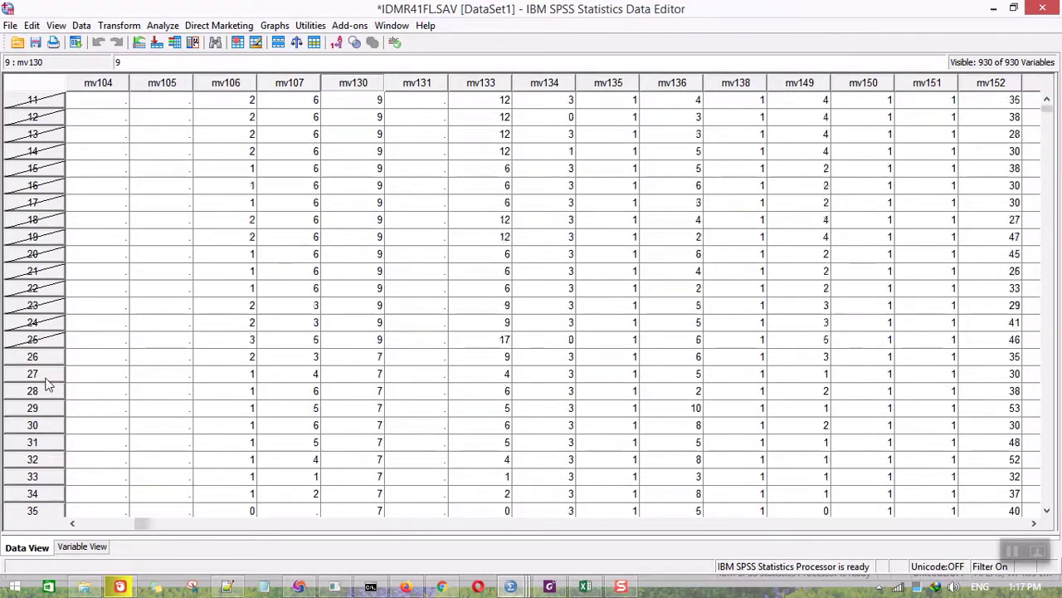
{"action": "scroll", "coordinate": [47, 356], "scroll_direction": "up", "scroll_amount": 3}
{"action": "scroll", "coordinate": [48, 355], "scroll_direction": "up", "scroll_amount": 3}
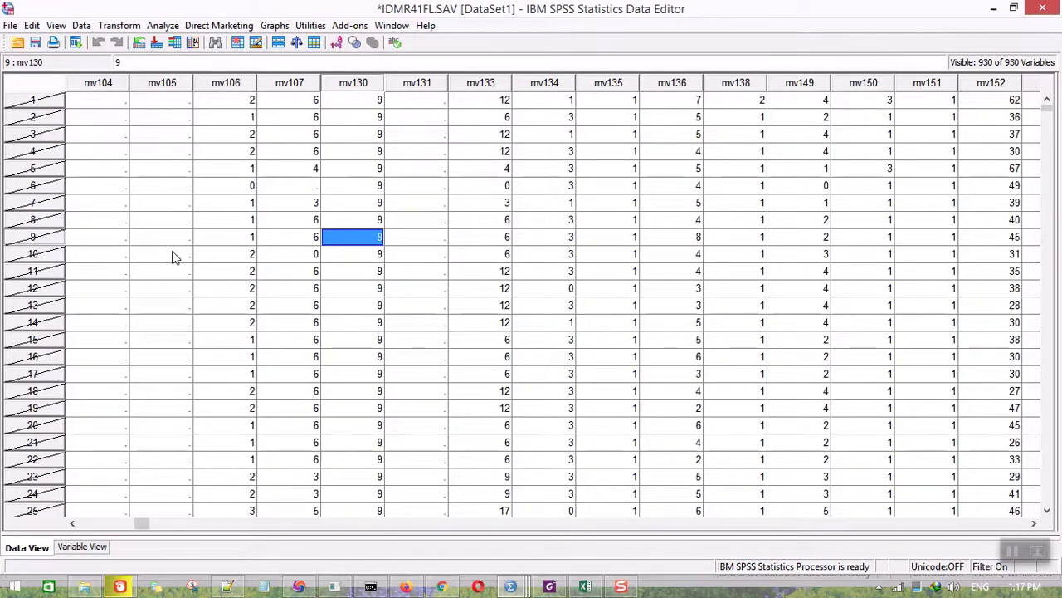
- Set Select Cases to copy the selected cases to a new dataset named idmr41fl_mv130_clean and paste the command as syntax
{"action": "left_click", "coordinate": [81, 25]}
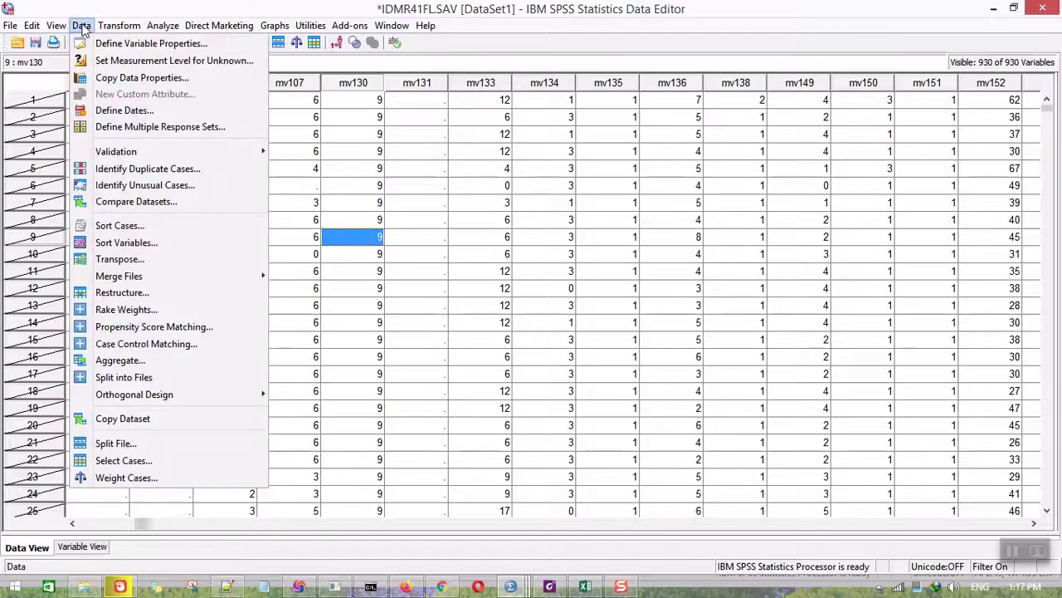
{"action": "left_click", "coordinate": [133, 460]}
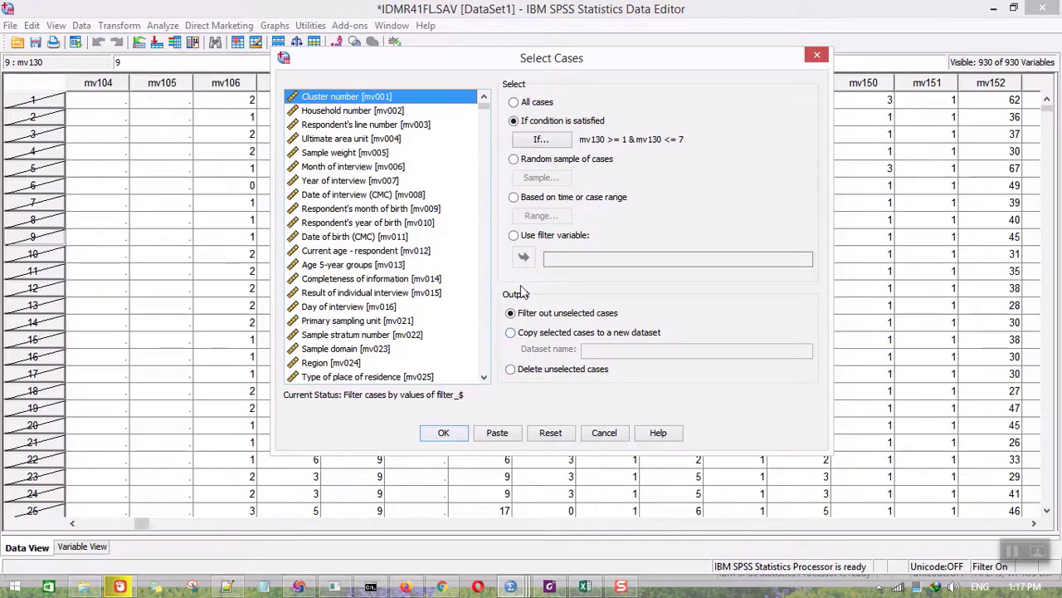
{"action": "left_click", "coordinate": [512, 333]}
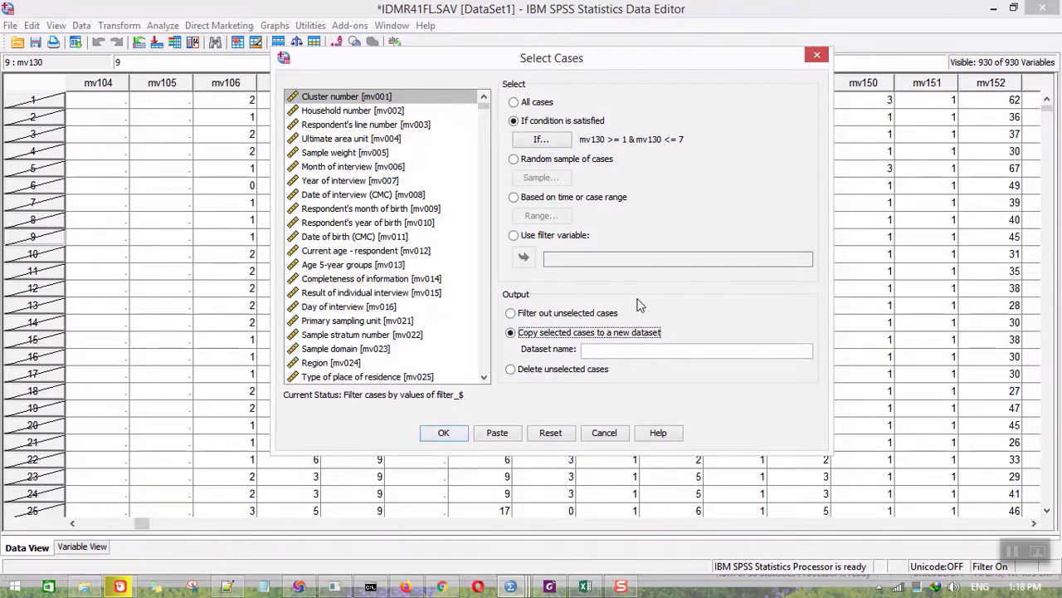
{"action": "left_click", "coordinate": [631, 349]}
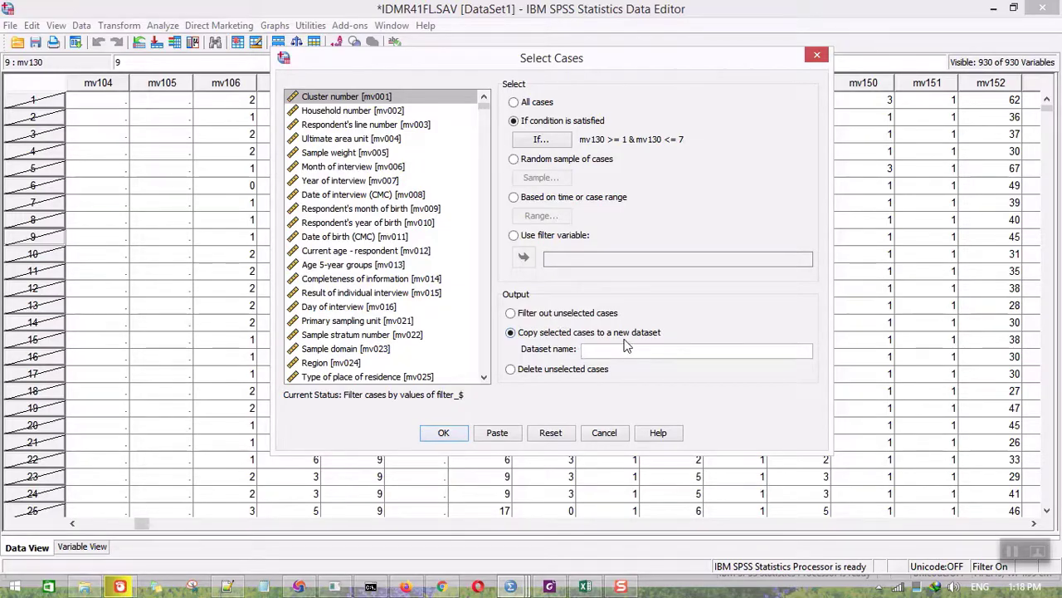
{"action": "type", "text": "idmr41fl"}
{"action": "type", "text": "_mv130"}
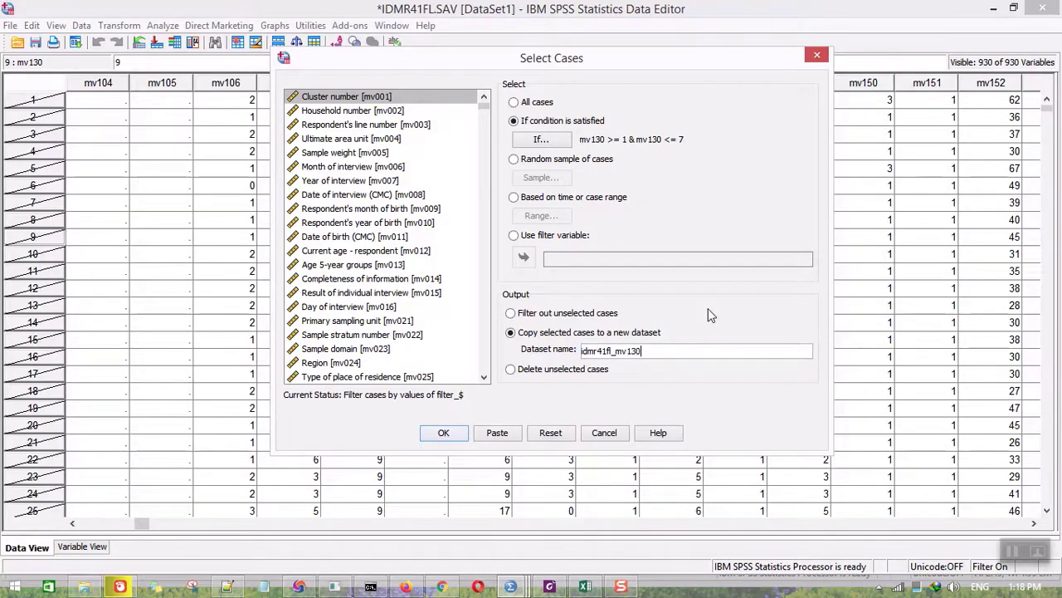
{"action": "type", "text": "_clean"}
{"action": "left_click", "coordinate": [503, 437]}
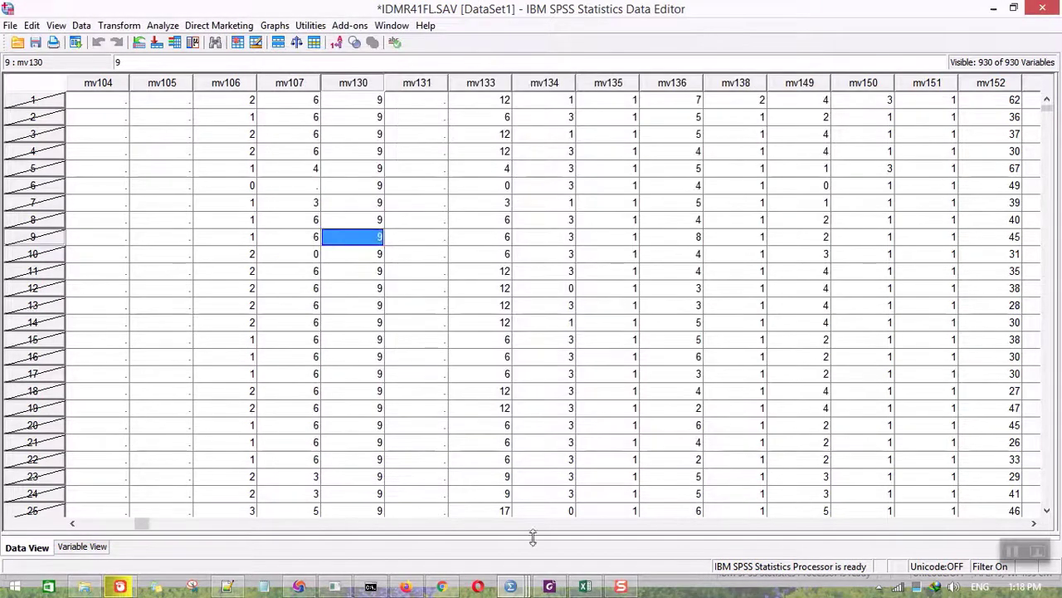
- In the Syntax1 window, insert two blank lines above the DATASET COPY command
{"action": "mouse_move", "coordinate": [525, 585]}
{"action": "left_click", "coordinate": [613, 455]}
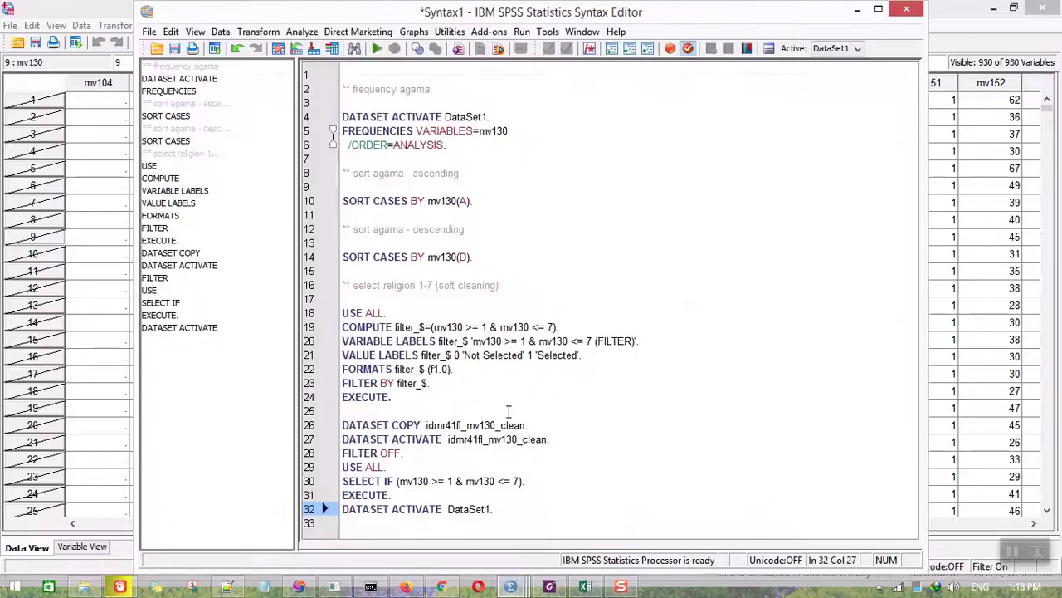
{"action": "left_click", "coordinate": [467, 409]}
{"action": "key", "text": "Return"}
{"action": "key", "text": "Return"}
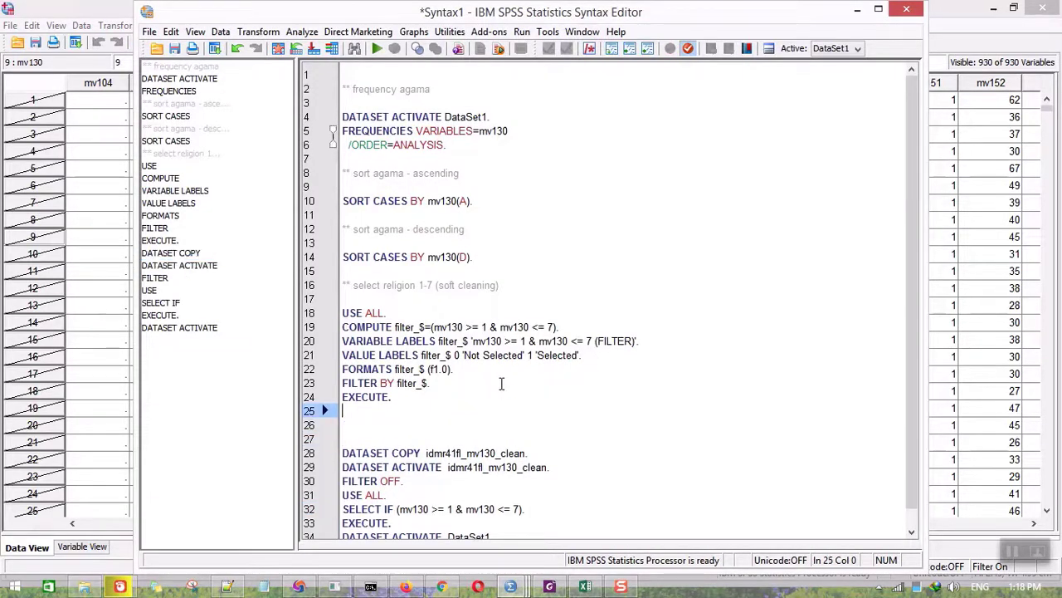
{"action": "key", "text": "Up"}
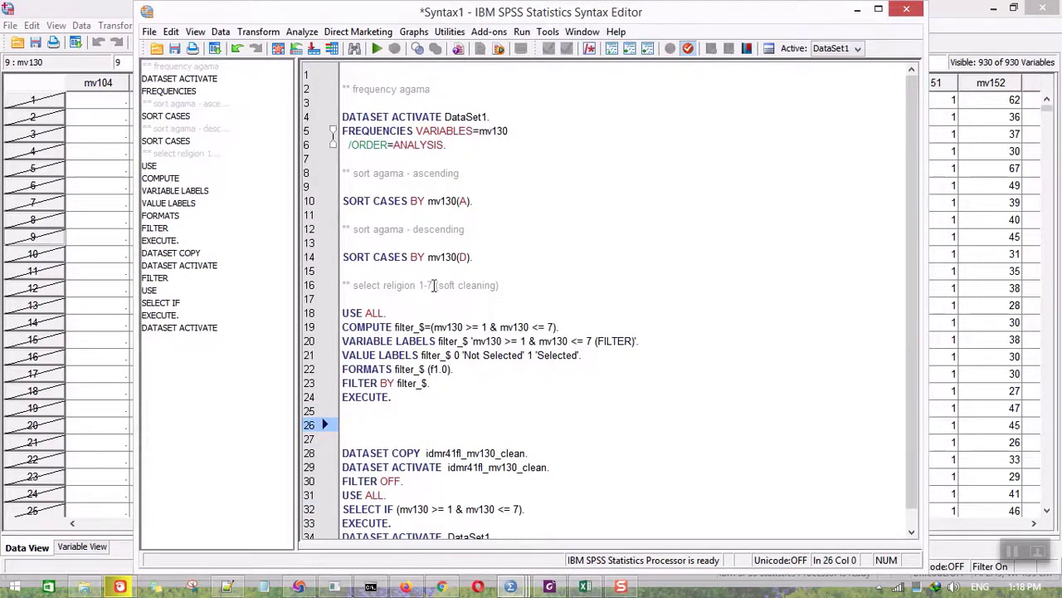
- Copy the soft cleaning comment above the DATASET COPY block and reword it as "** select religion 1-7 (hard cleaning)"
{"action": "left_click_drag", "start_coordinate": [512, 284], "coordinate": [341, 285]}
{"action": "key", "text": "ctrl+c"}
{"action": "left_click", "coordinate": [381, 421]}
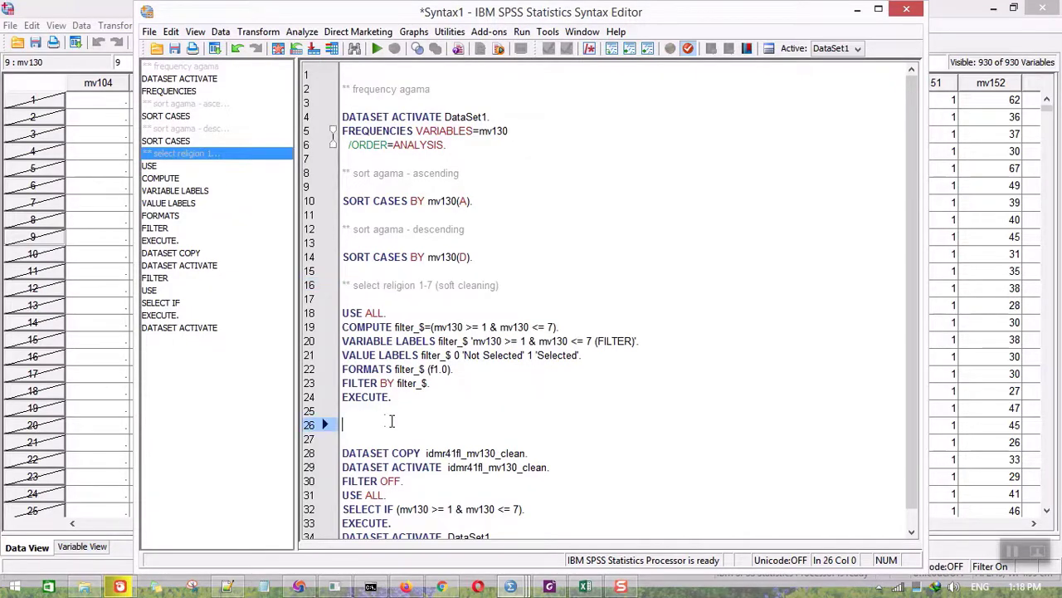
{"action": "key", "text": "ctrl+v"}
{"action": "key", "text": "BackSpace"}
{"action": "key", "text": "BackSpace"}
{"action": "key", "text": "BackSpace"}
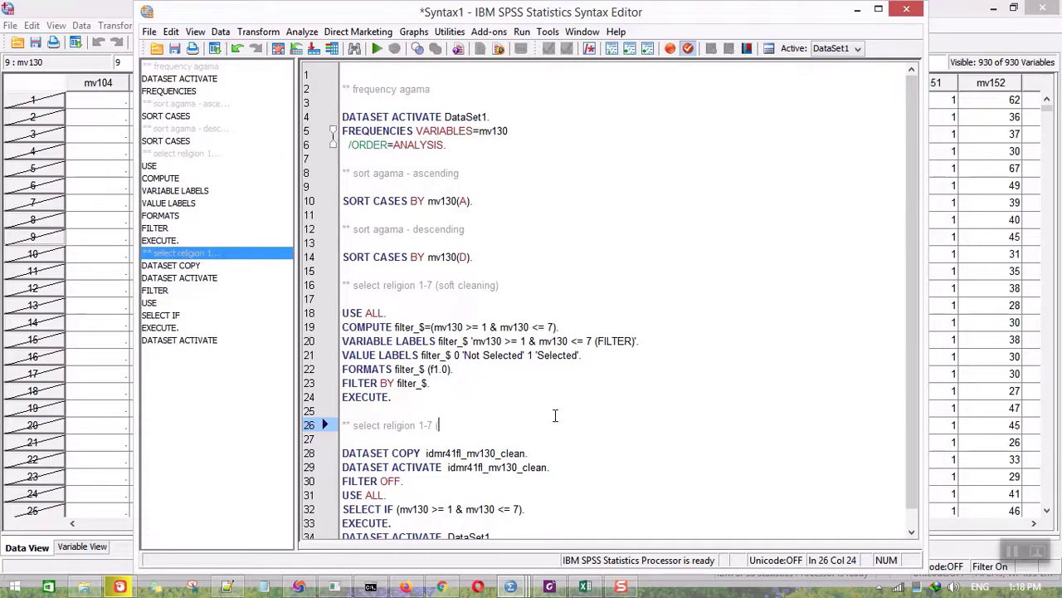
{"action": "type", "text": "(hard cle"}
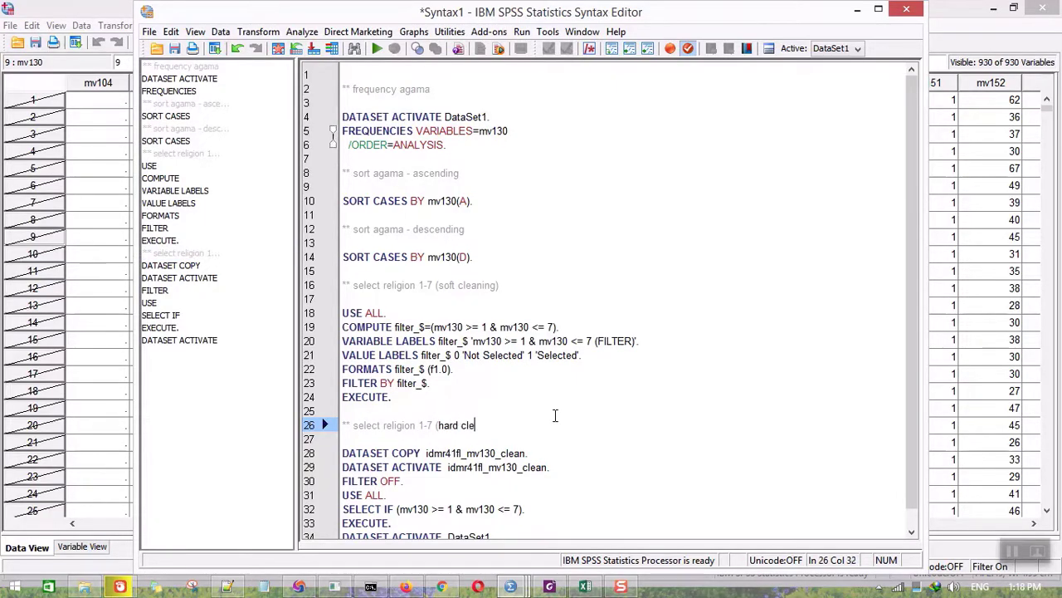
{"action": "type", "text": "aning)"}
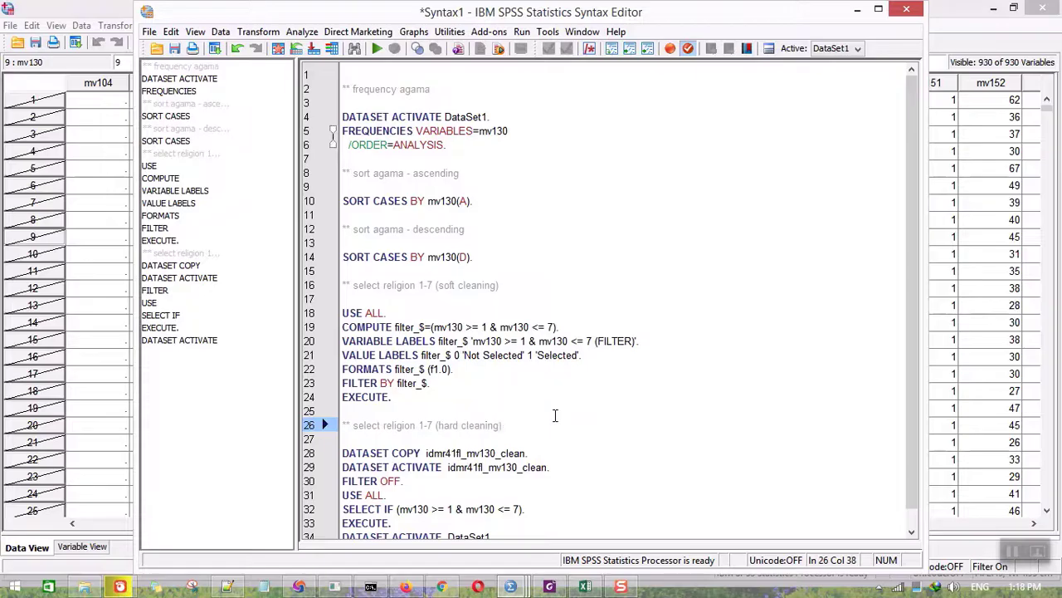
- Run only the hard cleaning commands from DATASET COPY to DATASET ACTIVATE DataSet1
{"action": "scroll", "coordinate": [551, 424], "scroll_direction": "down", "scroll_amount": 1}
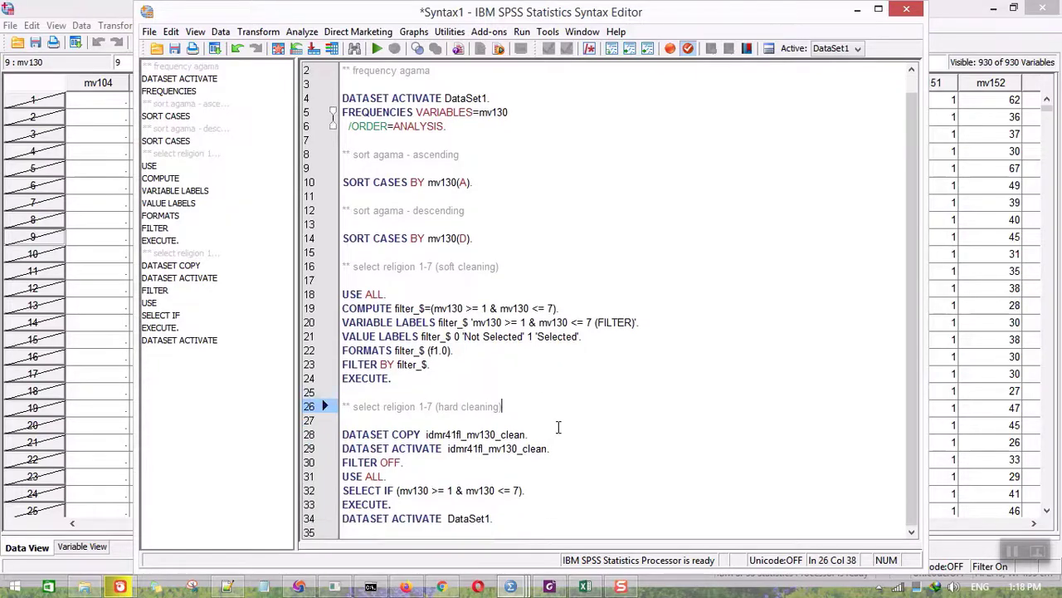
{"action": "left_click_drag", "start_coordinate": [495, 519], "coordinate": [340, 434]}
{"action": "right_click", "coordinate": [384, 442]}
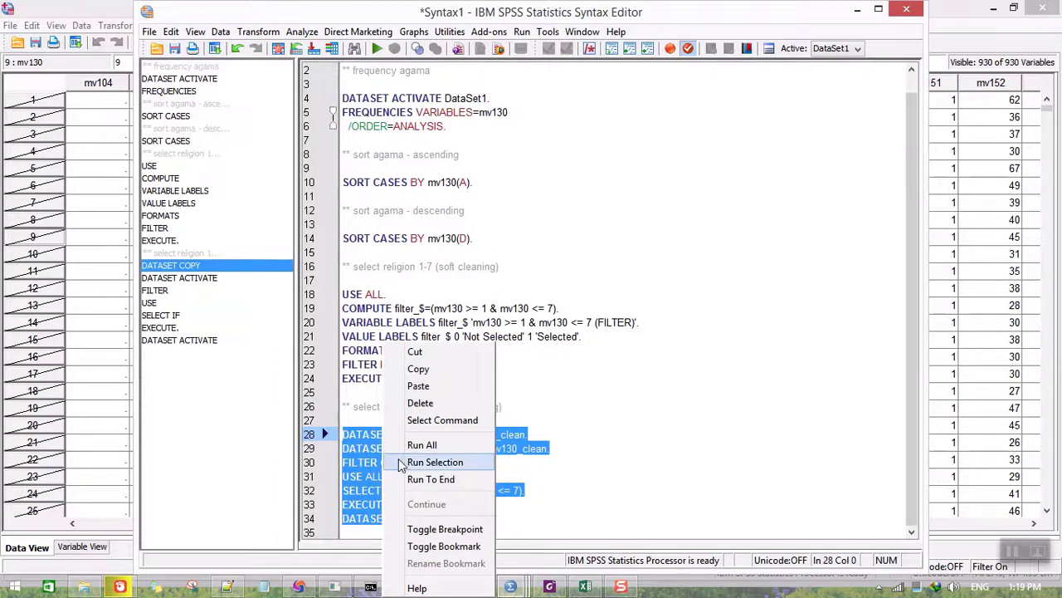
{"action": "left_click", "coordinate": [431, 462]}
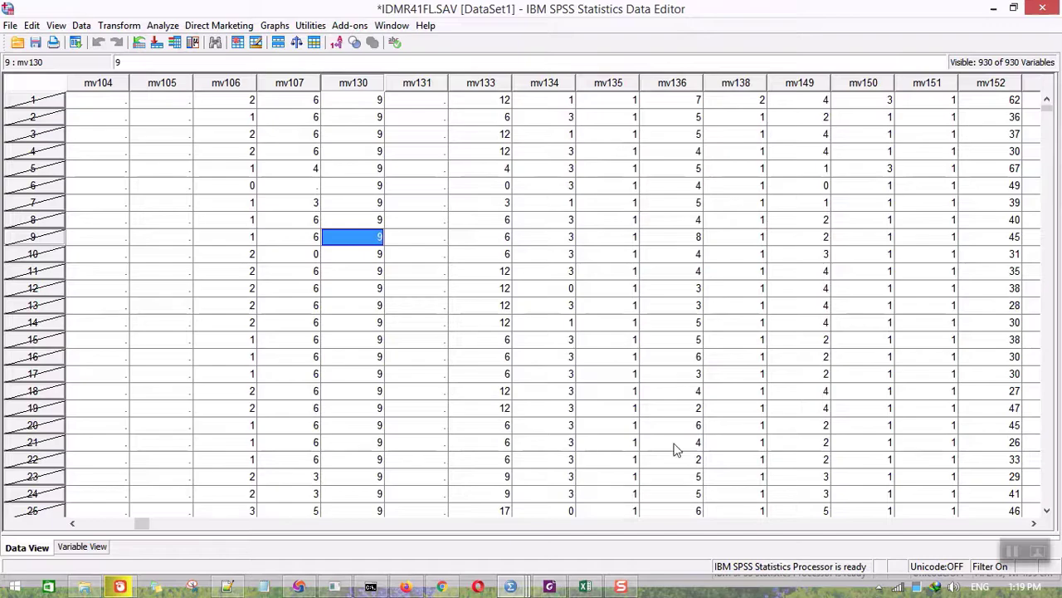
- Bring up the new idmr41fl_mv130_clean dataset to view its copied cases
{"action": "mouse_move", "coordinate": [523, 585]}
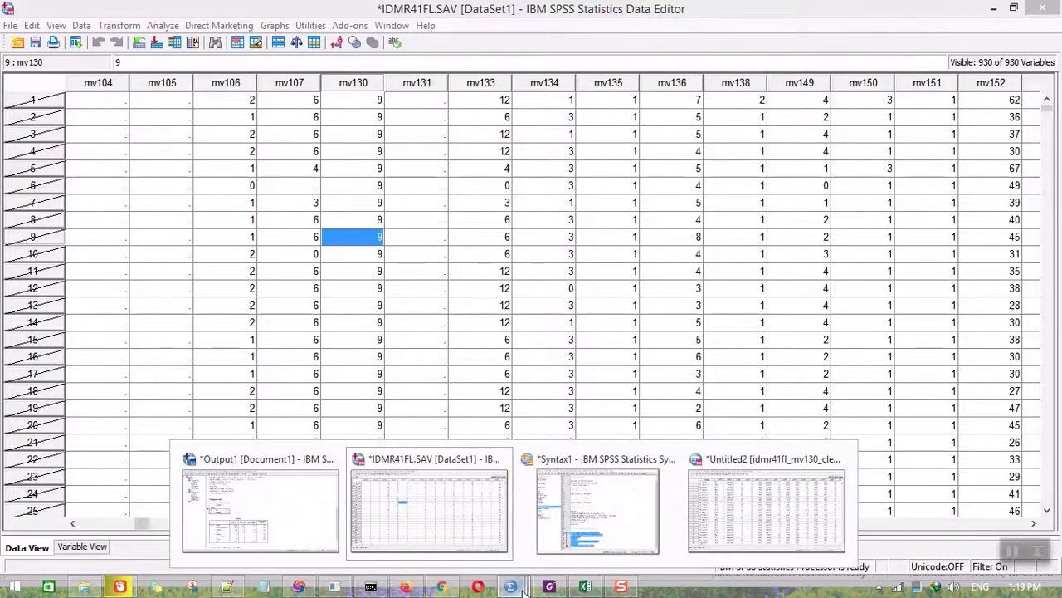
{"action": "left_click", "coordinate": [746, 510]}
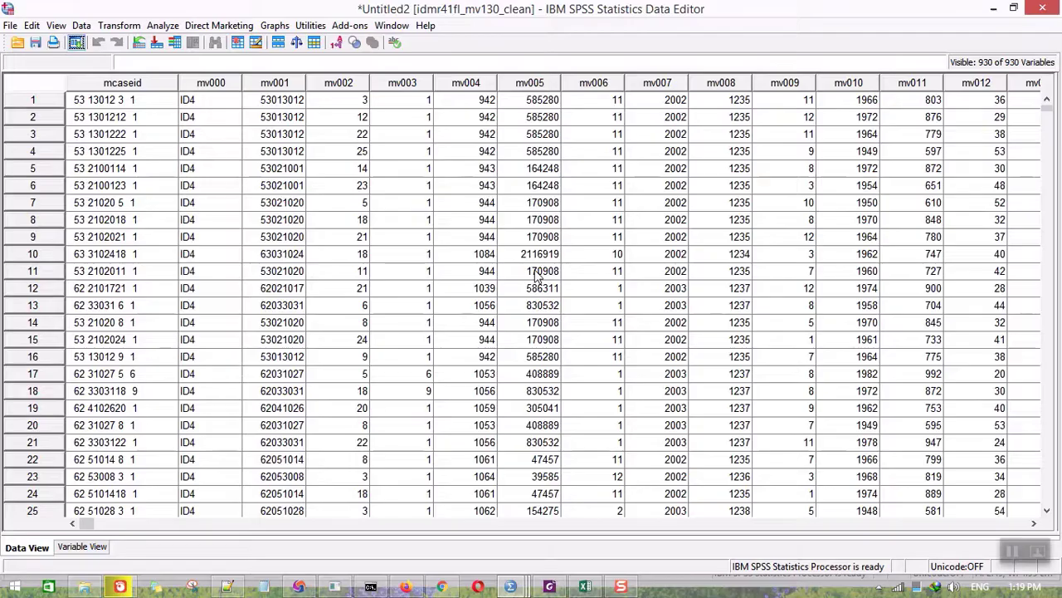
{"action": "mouse_move", "coordinate": [510, 586]}
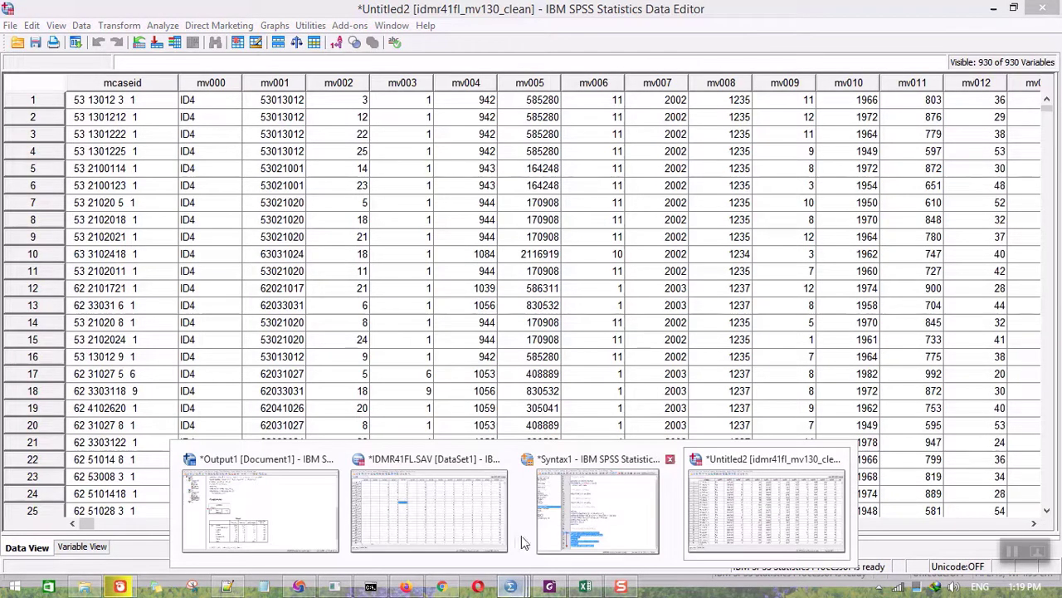
{"action": "left_click", "coordinate": [728, 493]}
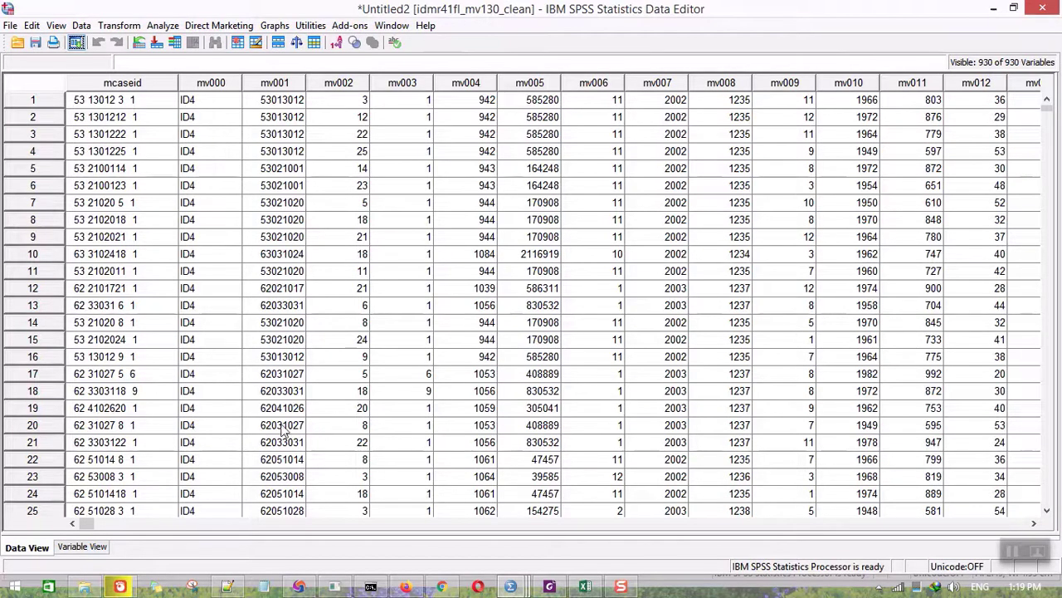
- Go to variable mv130 in the idmr41fl_mv130_clean dataset to inspect its values
{"action": "left_click_drag", "start_coordinate": [89, 524], "coordinate": [221, 524]}
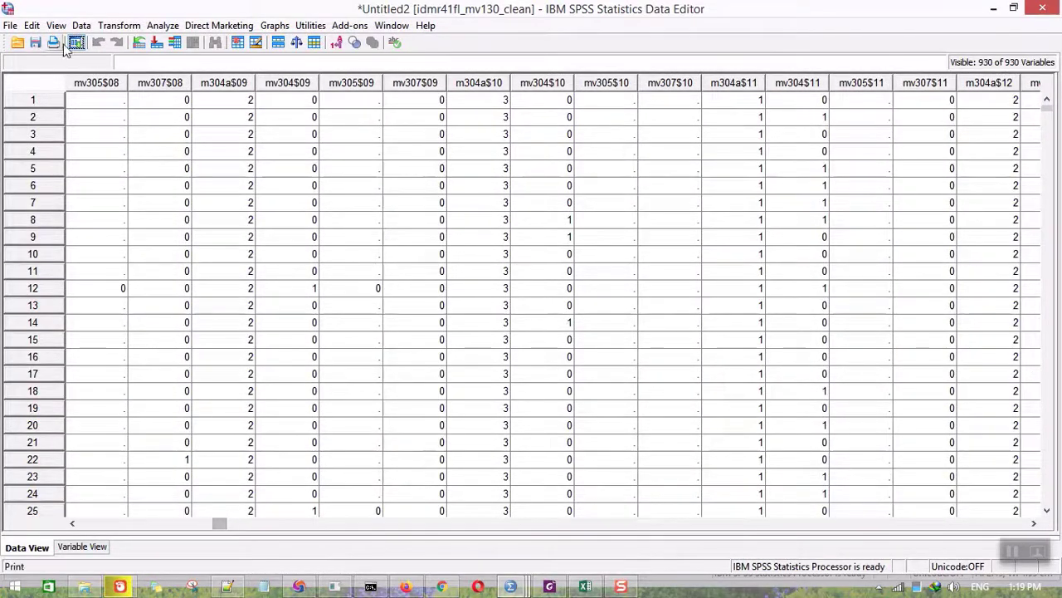
{"action": "left_click", "coordinate": [81, 25]}
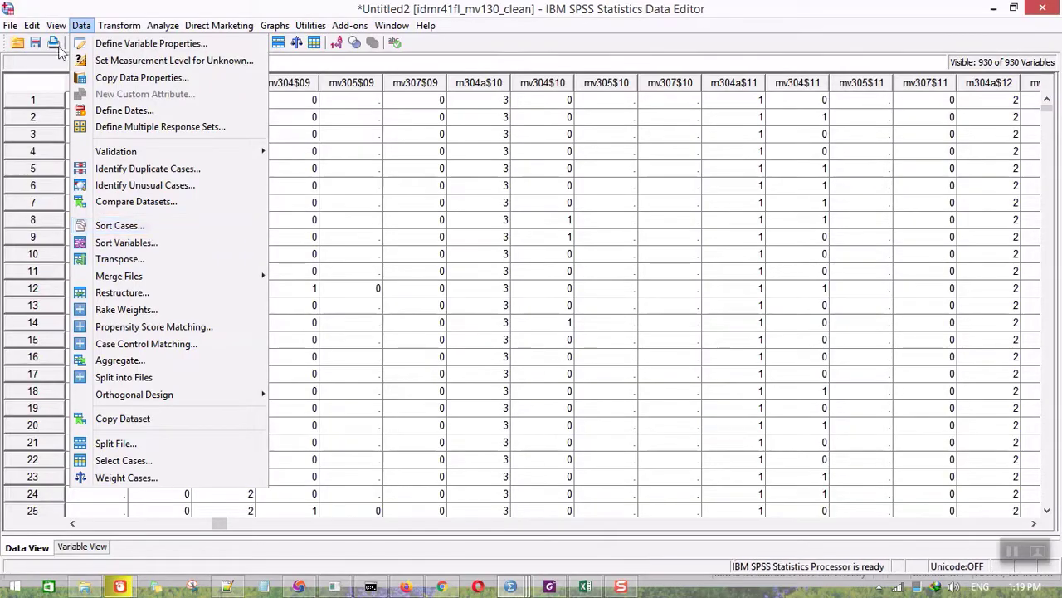
{"action": "mouse_move", "coordinate": [33, 32]}
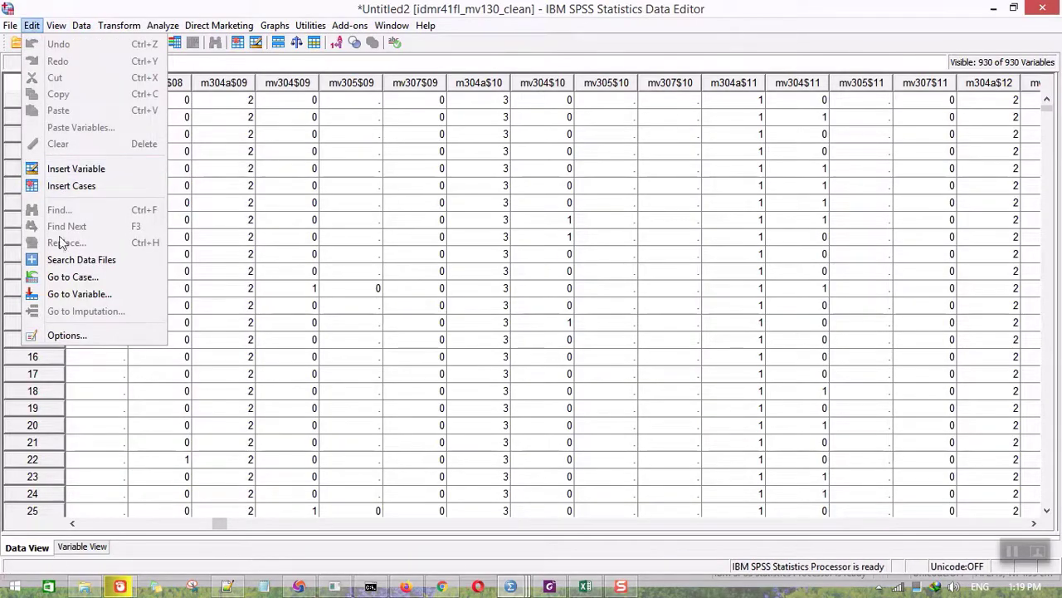
{"action": "left_click", "coordinate": [64, 300]}
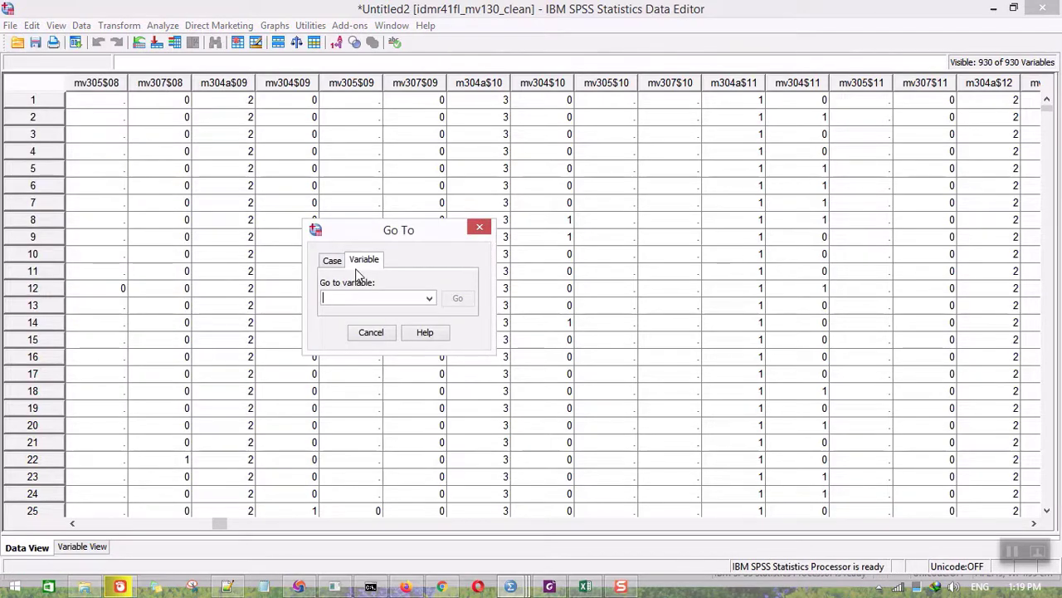
{"action": "type", "text": "mv1"}
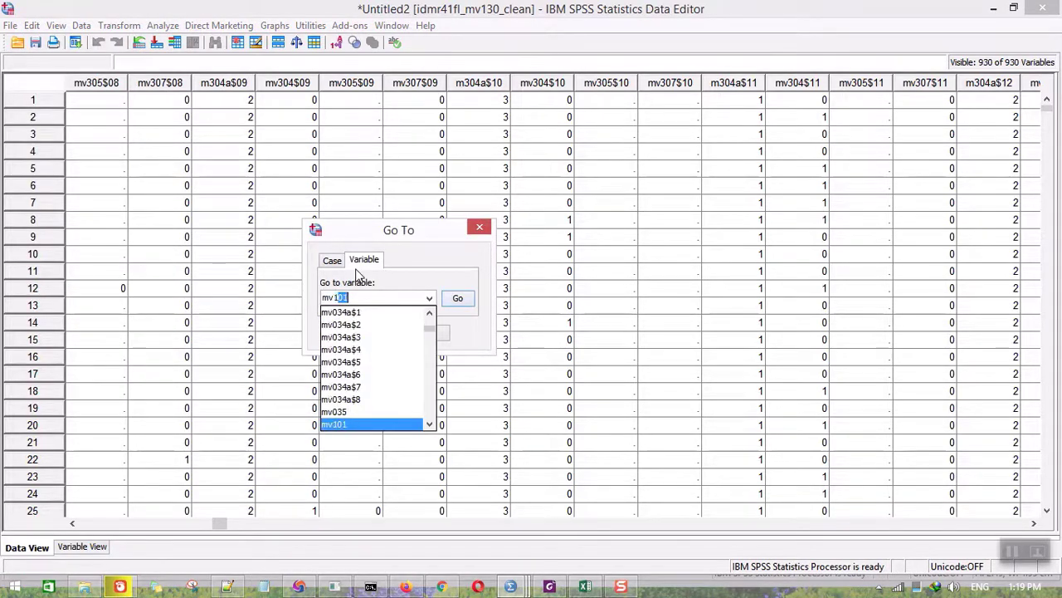
{"action": "type", "text": "30"}
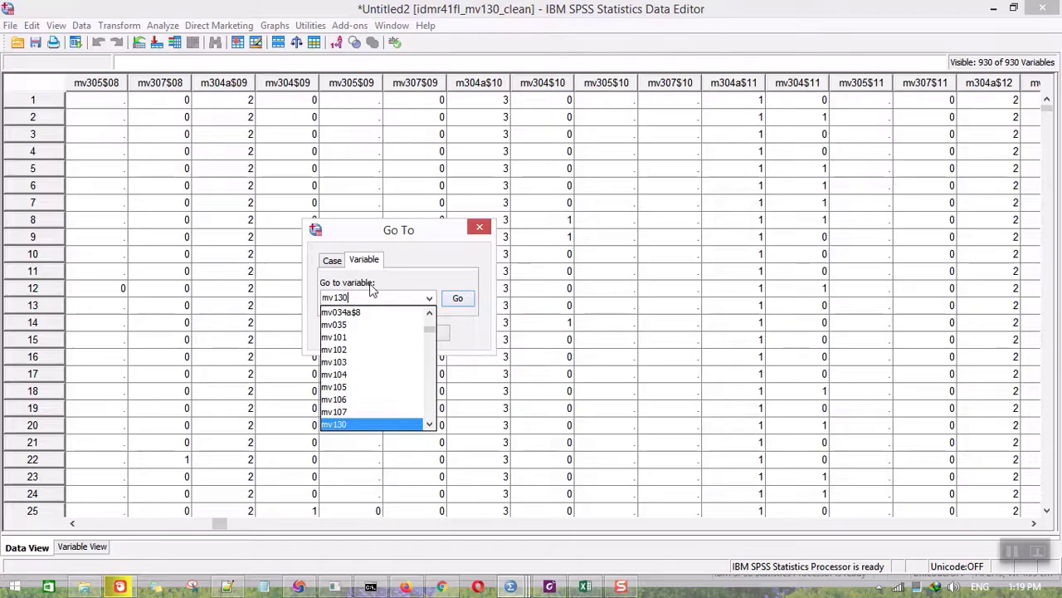
{"action": "key", "text": "Return"}
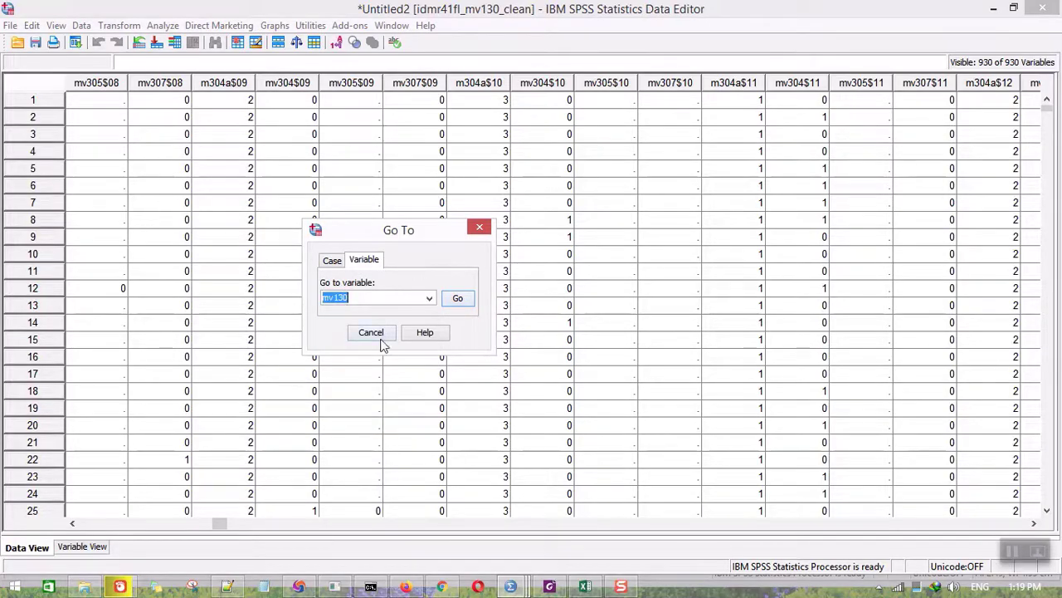
{"action": "left_click", "coordinate": [460, 301]}
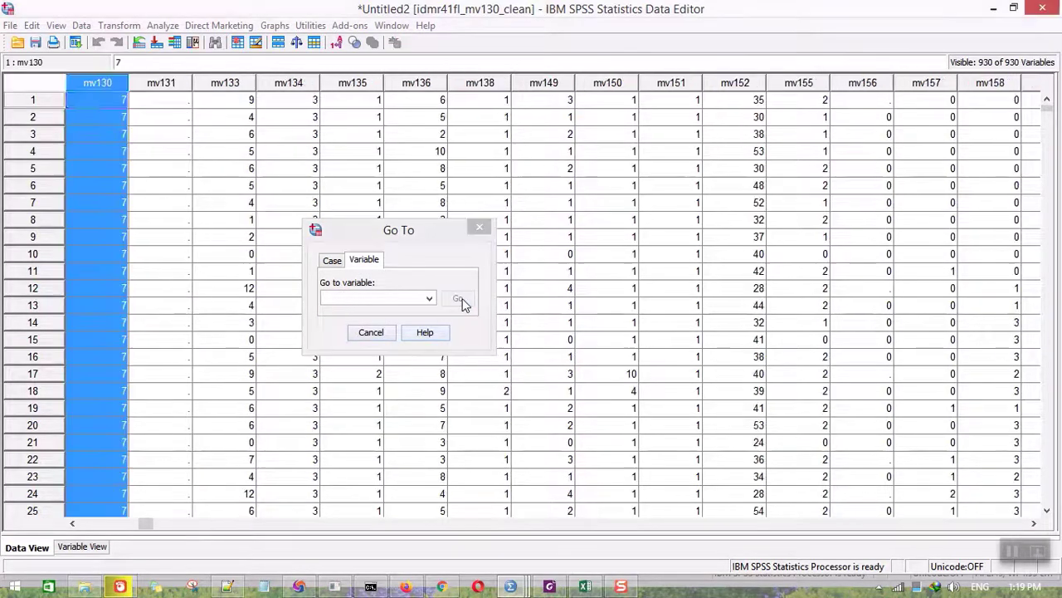
{"action": "left_click", "coordinate": [374, 334]}
{"action": "left_click", "coordinate": [312, 258]}
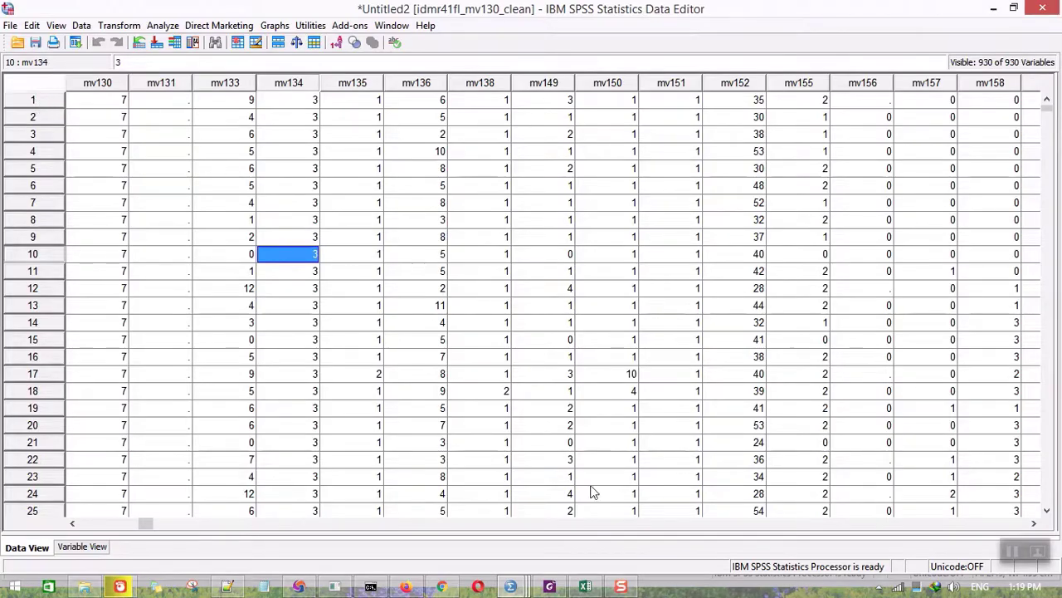
- Compare the mv130 values in the original IDMR41FL.SAV data with those in the idmr41fl_mv130_clean dataset
{"action": "left_click", "coordinate": [511, 587]}
{"action": "left_click", "coordinate": [470, 499]}
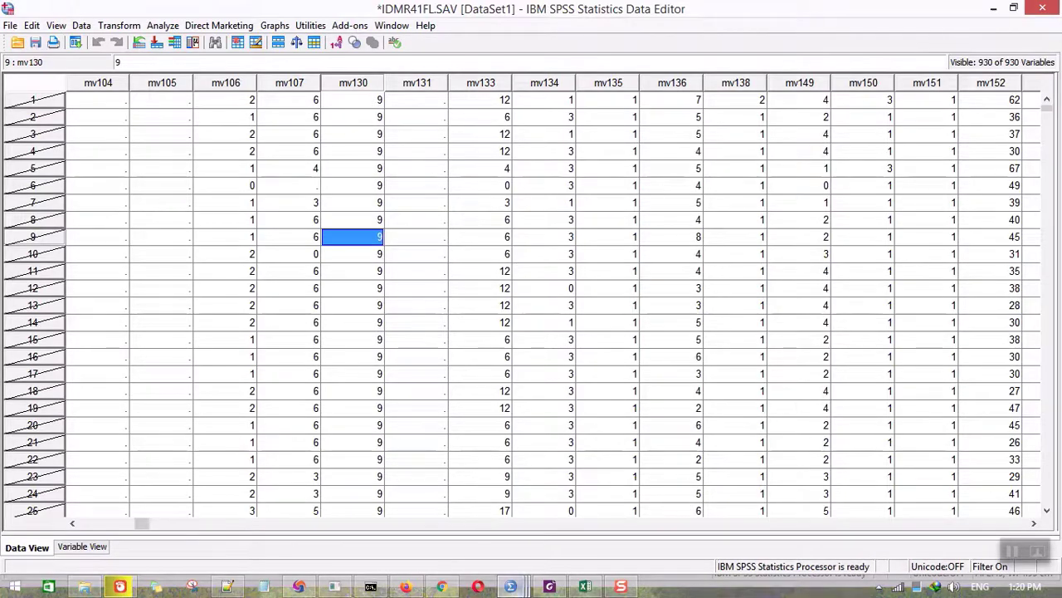
{"action": "left_click", "coordinate": [510, 587]}
{"action": "left_click", "coordinate": [701, 510]}
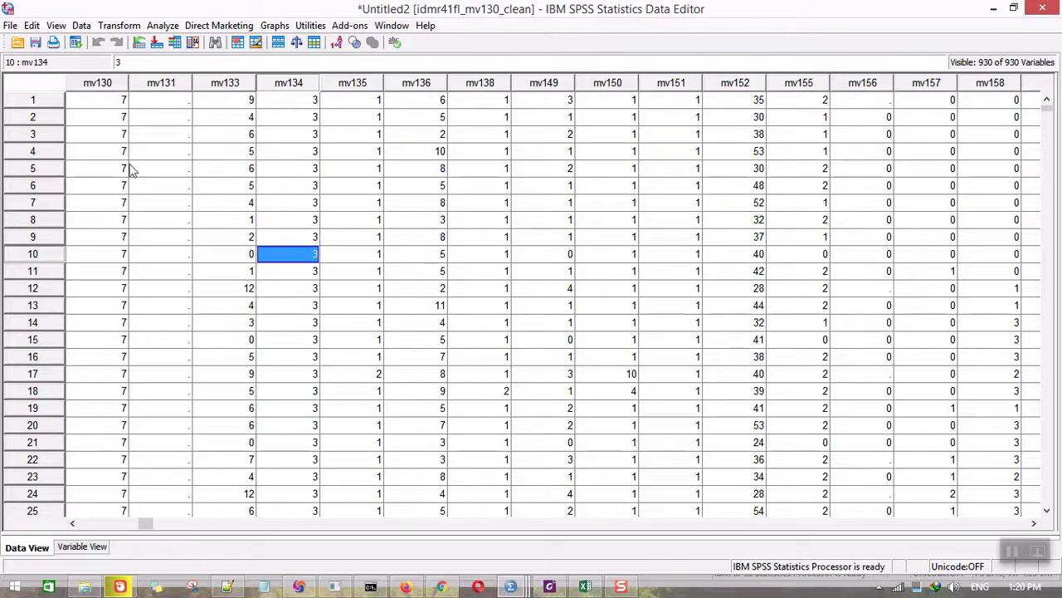
- Save the clean dataset to the Desktop as an SPSS Statistics file named idmr41fl_mv130_clean
{"action": "left_click", "coordinate": [10, 25]}
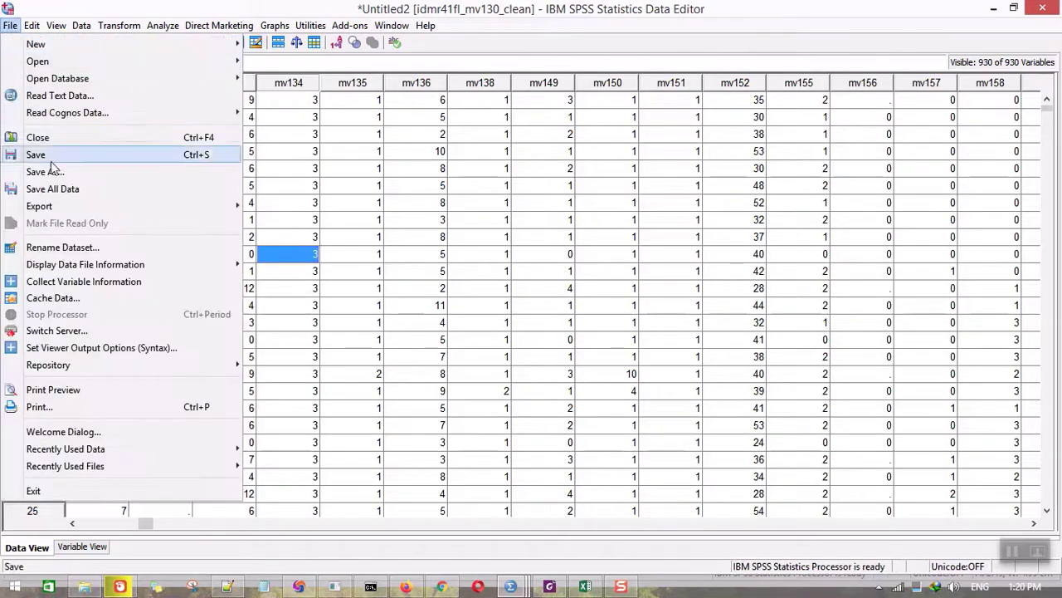
{"action": "left_click", "coordinate": [131, 180]}
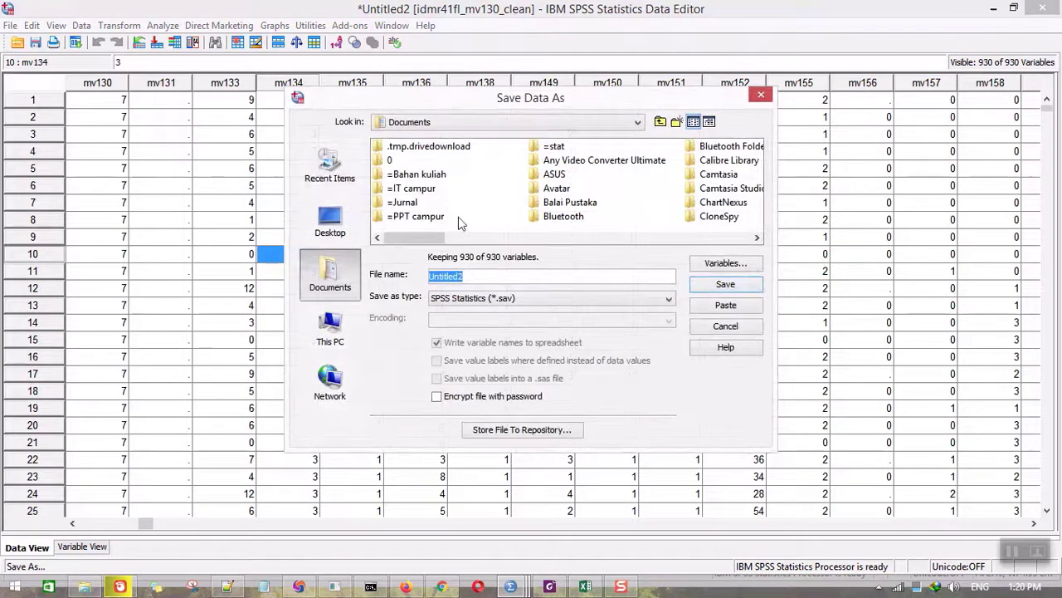
{"action": "left_click", "coordinate": [330, 217]}
{"action": "left_click", "coordinate": [491, 278]}
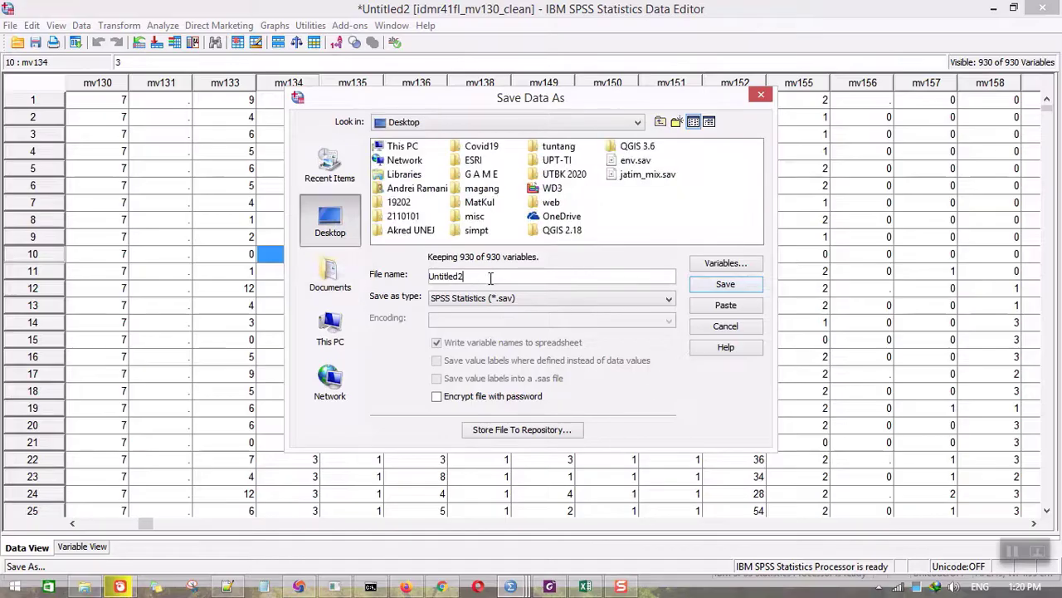
{"action": "left_click_drag", "start_coordinate": [490, 279], "coordinate": [398, 274]}
{"action": "type", "text": "idmr"}
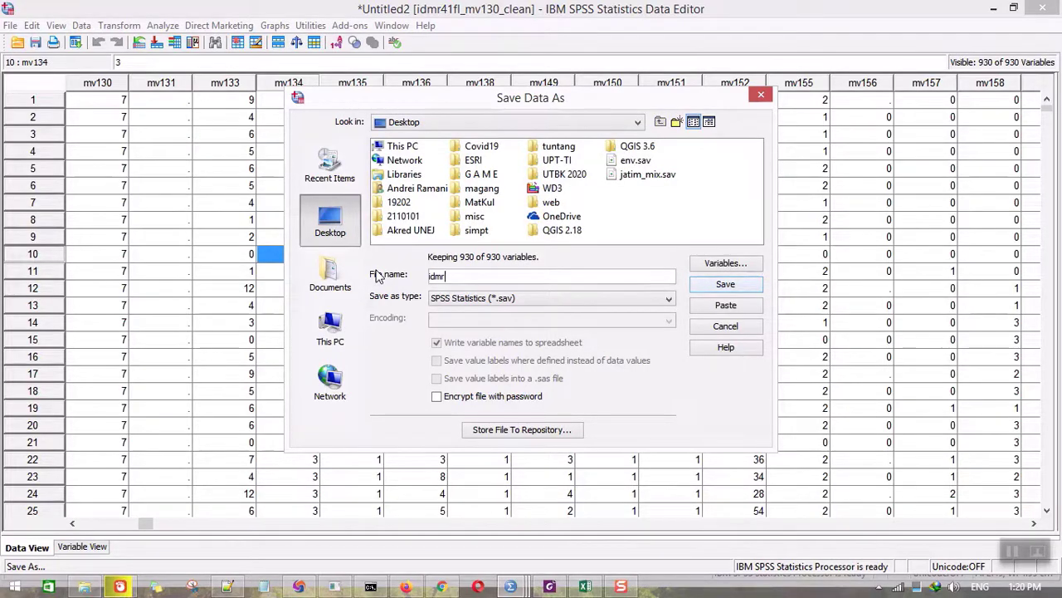
{"action": "type", "text": "41fl_mv130_c"}
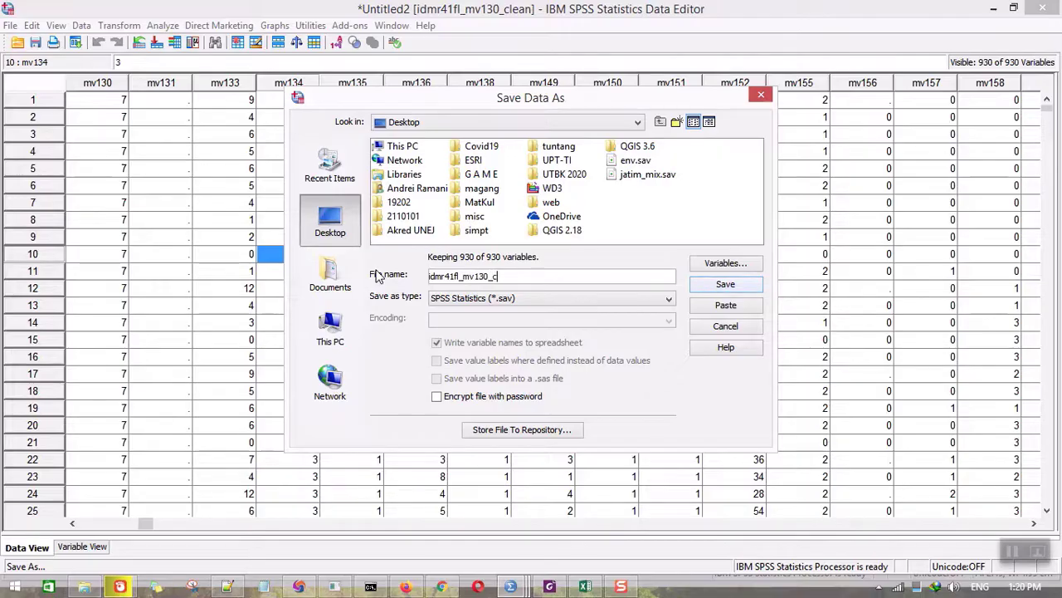
{"action": "type", "text": "lean"}
{"action": "left_click", "coordinate": [709, 288]}
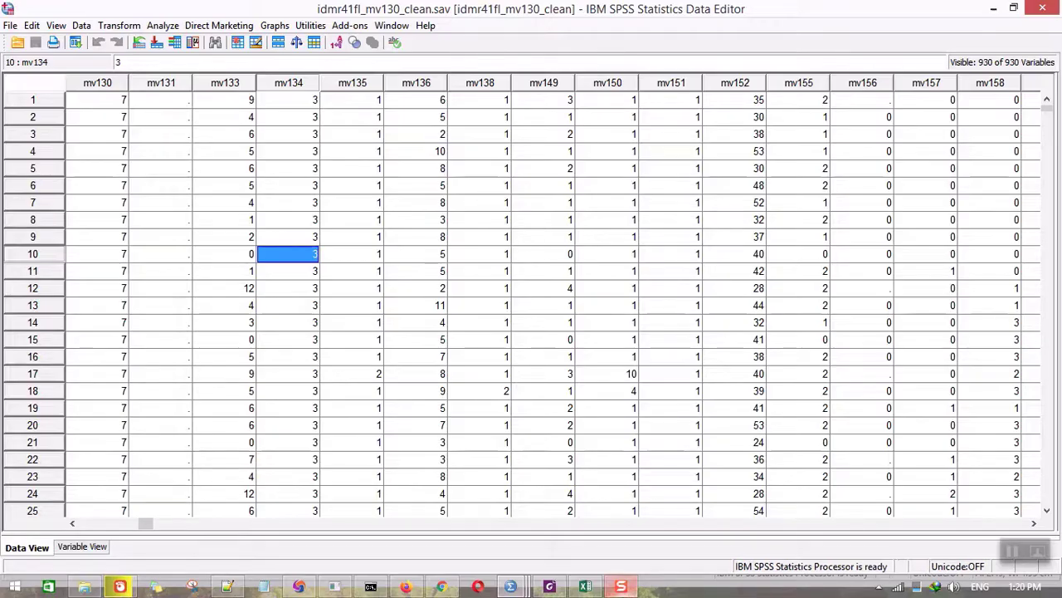
- Switch back to the original IDMR41FL.SAV dataset
{"action": "mouse_move", "coordinate": [622, 586]}
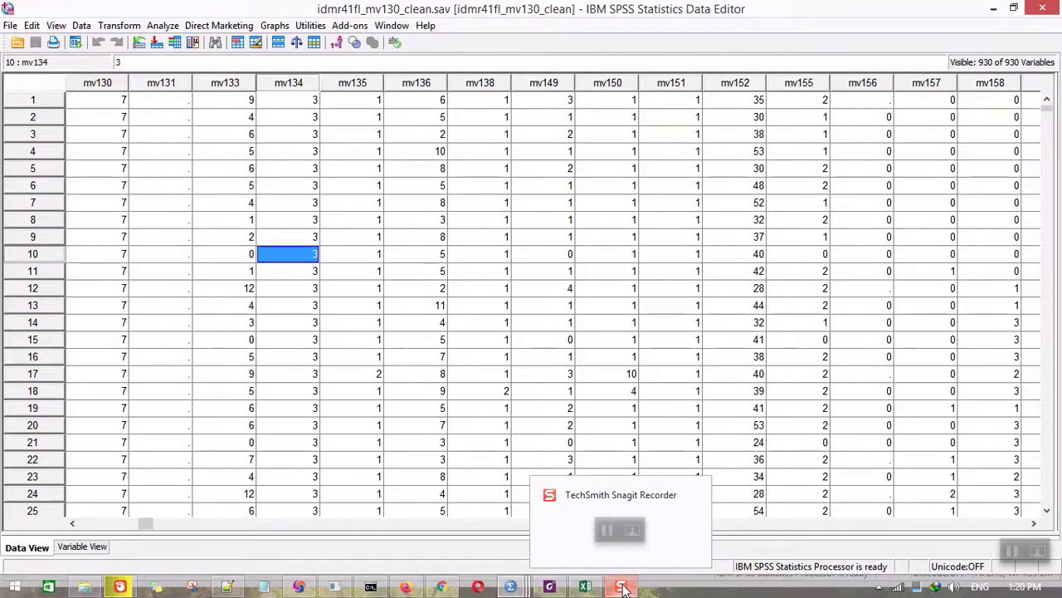
{"action": "mouse_move", "coordinate": [514, 587]}
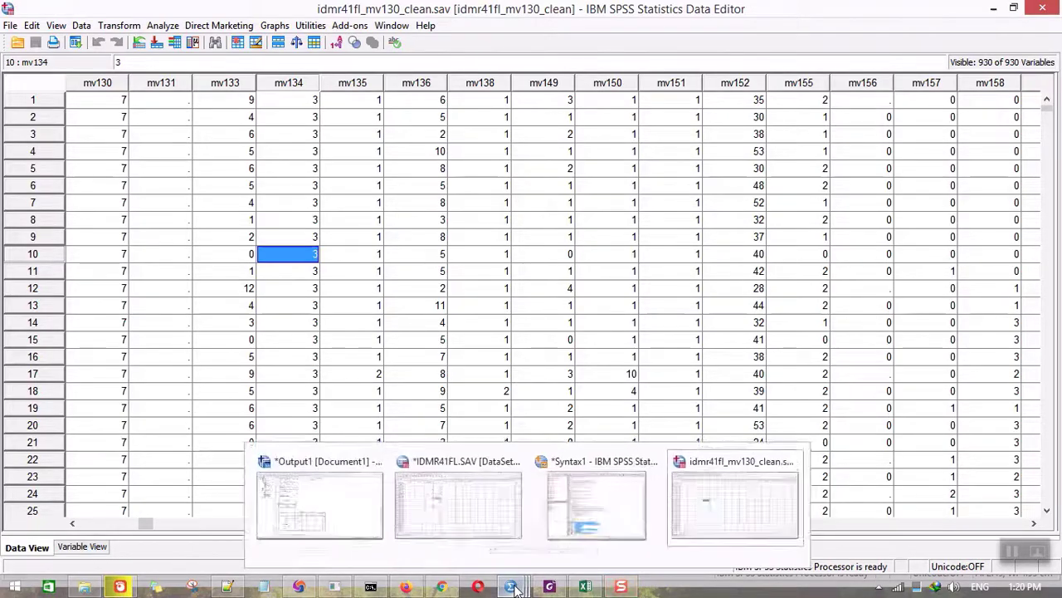
{"action": "left_click", "coordinate": [474, 515]}
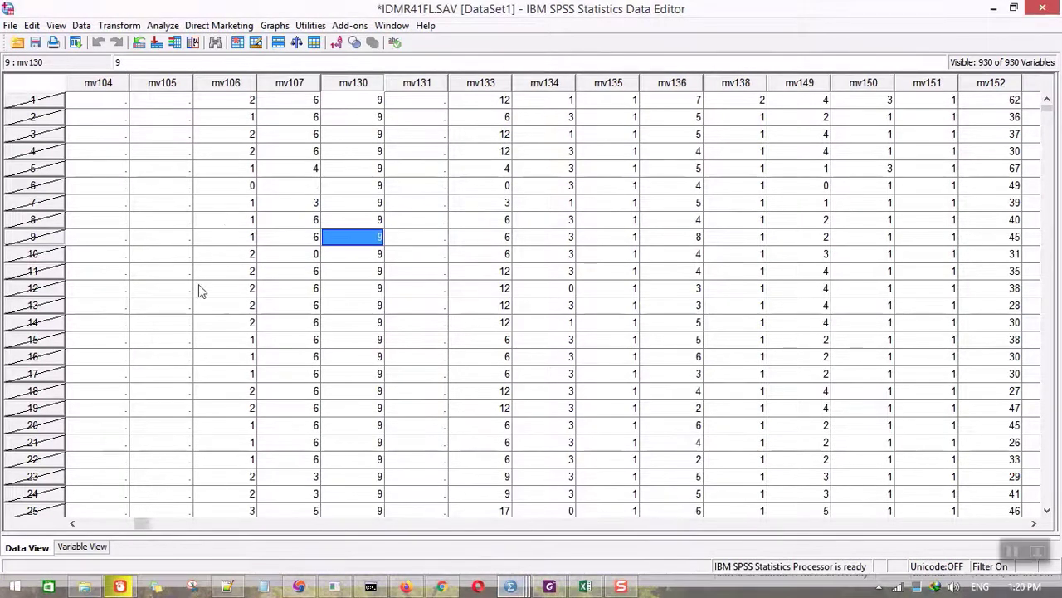
{"action": "left_click", "coordinate": [152, 355]}
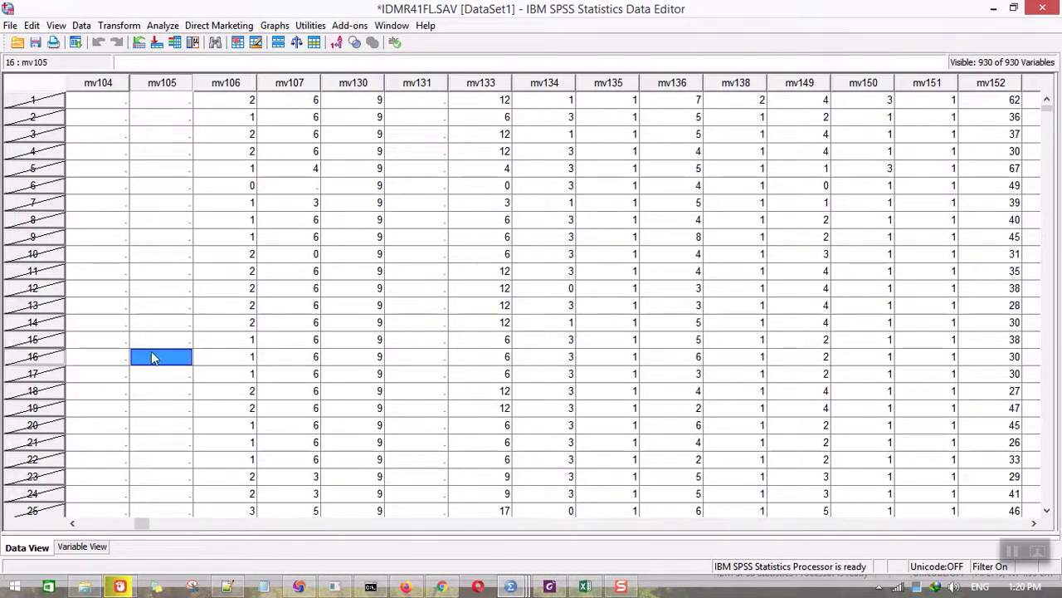
{"action": "left_click", "coordinate": [48, 104]}
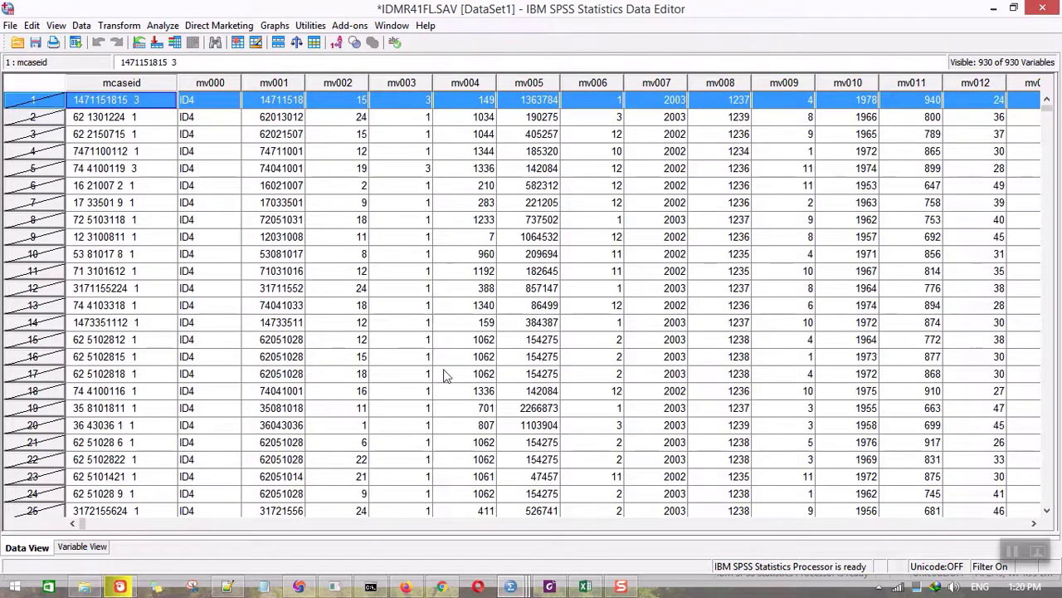
{"action": "scroll", "coordinate": [13, 300], "scroll_direction": "down", "scroll_amount": 7}
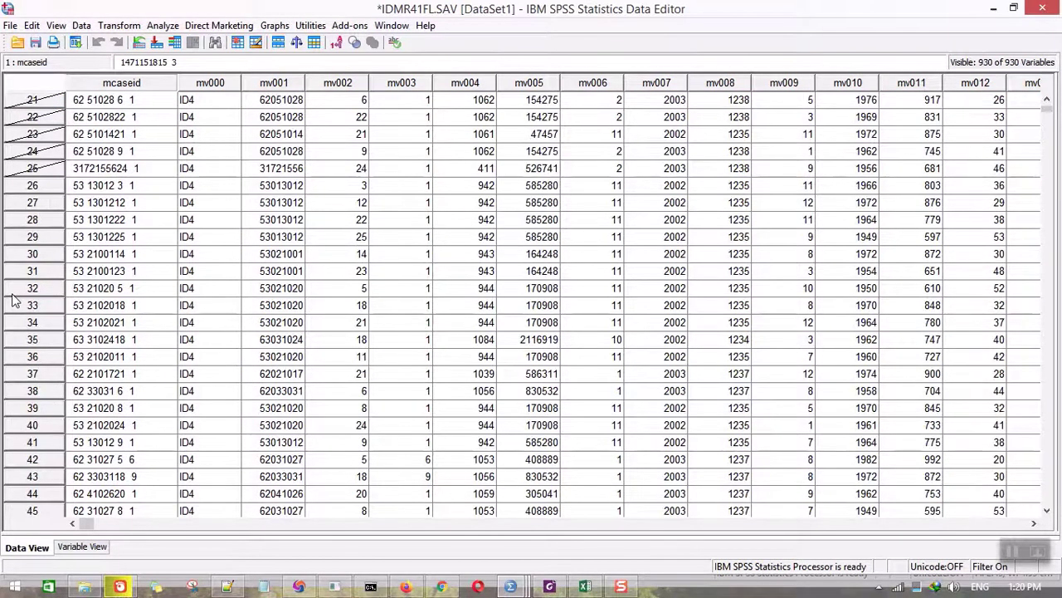
{"action": "scroll", "coordinate": [38, 218], "scroll_direction": "up", "scroll_amount": 7}
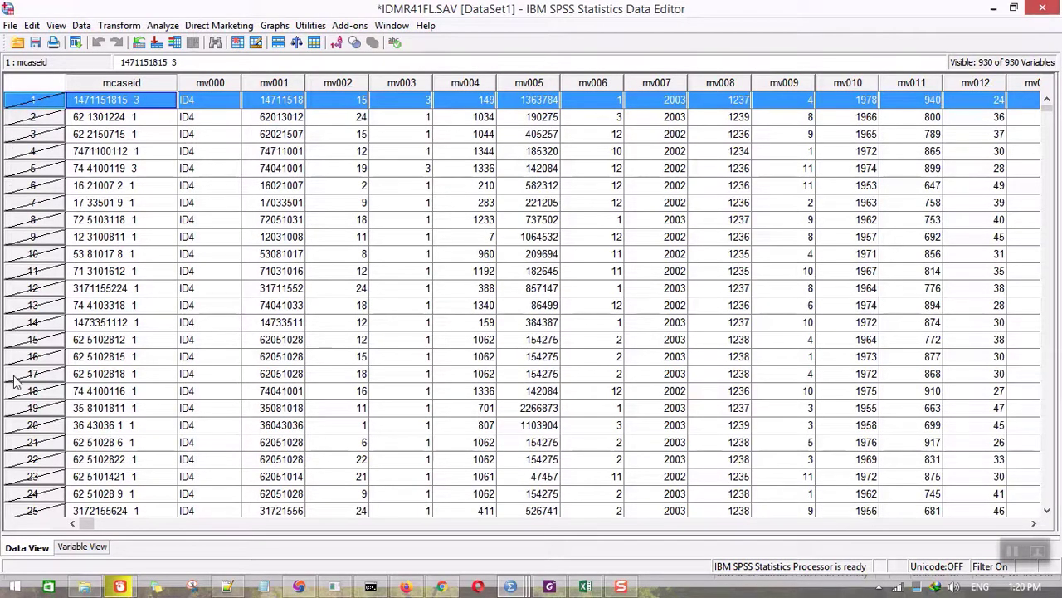
{"action": "scroll", "coordinate": [30, 359], "scroll_direction": "down", "scroll_amount": 3}
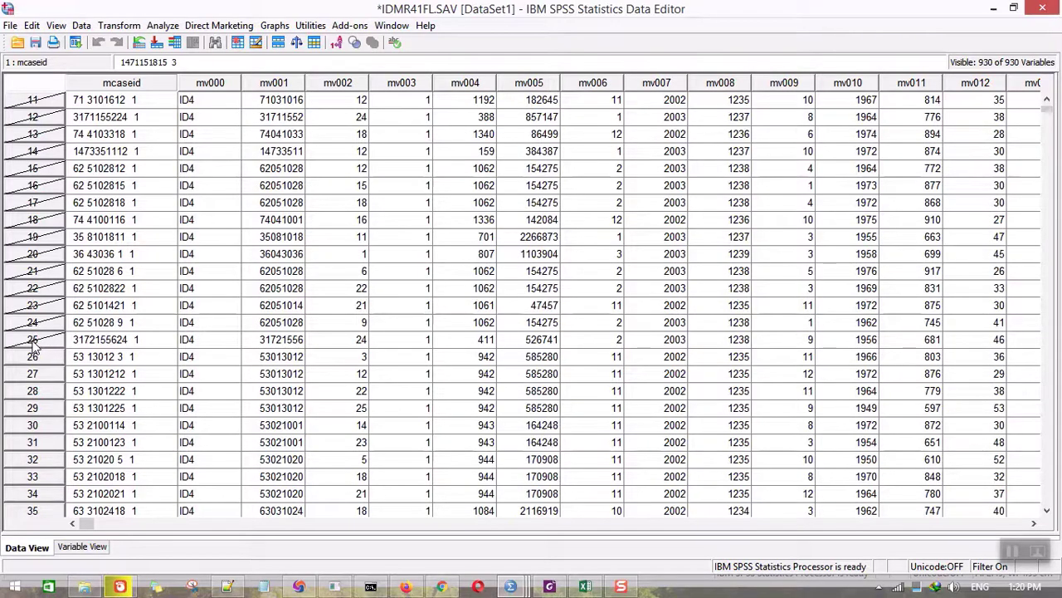
{"action": "left_click", "coordinate": [33, 342], "text": "shift"}
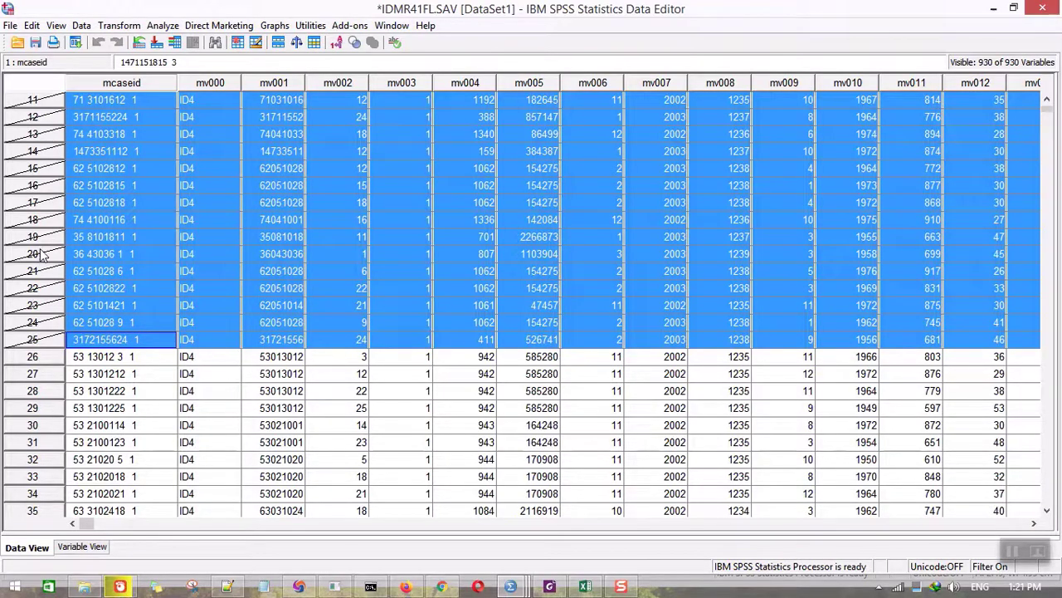
{"action": "left_click", "coordinate": [149, 329]}
- Delete the filtered-out cases in rows 1 to 25 from the original IDMR41FL.SAV dataset
{"action": "scroll", "coordinate": [154, 332], "scroll_direction": "up", "scroll_amount": 4}
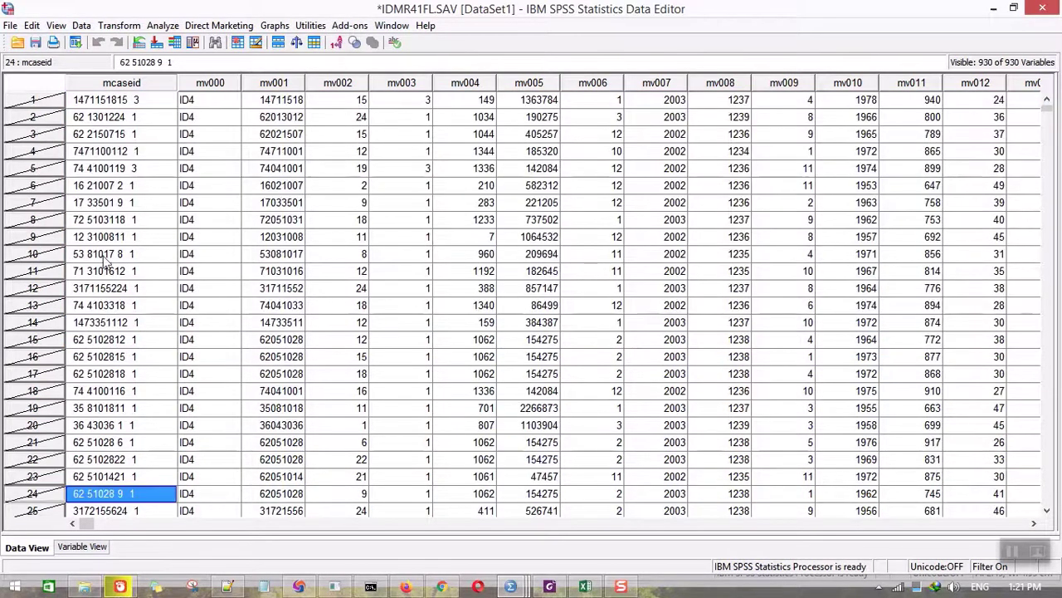
{"action": "left_click", "coordinate": [33, 101]}
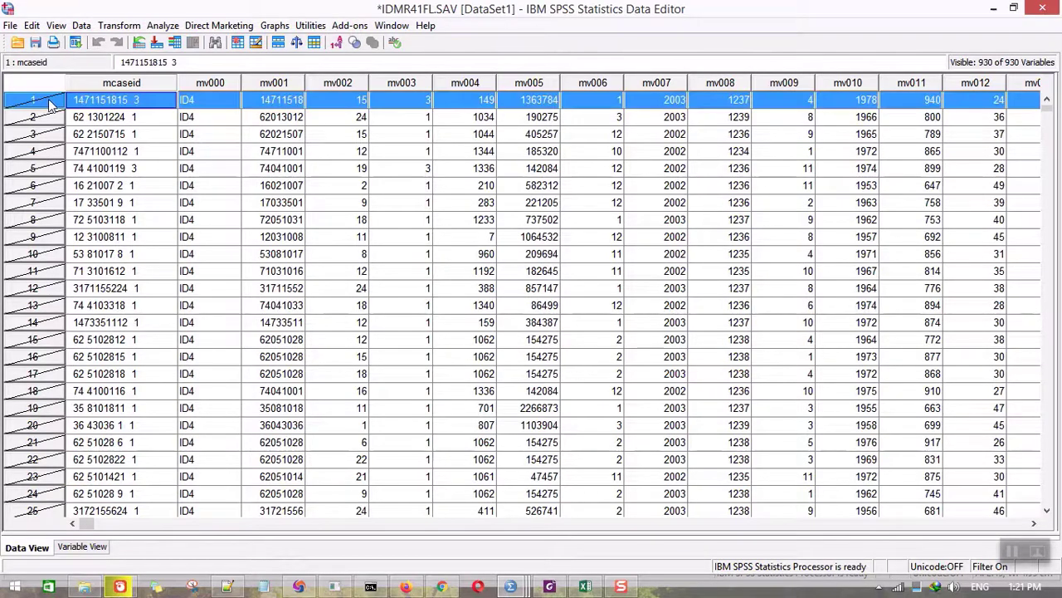
{"action": "scroll", "coordinate": [46, 218], "scroll_direction": "down", "scroll_amount": 3}
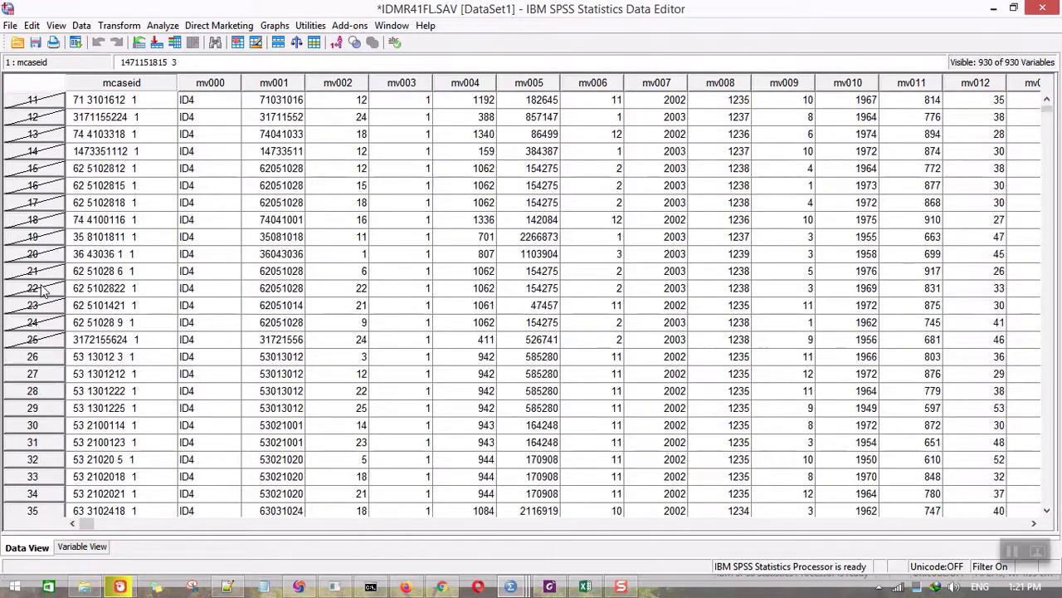
{"action": "left_click", "coordinate": [39, 341], "text": "shift"}
{"action": "scroll", "coordinate": [50, 199], "scroll_direction": "up", "scroll_amount": 3}
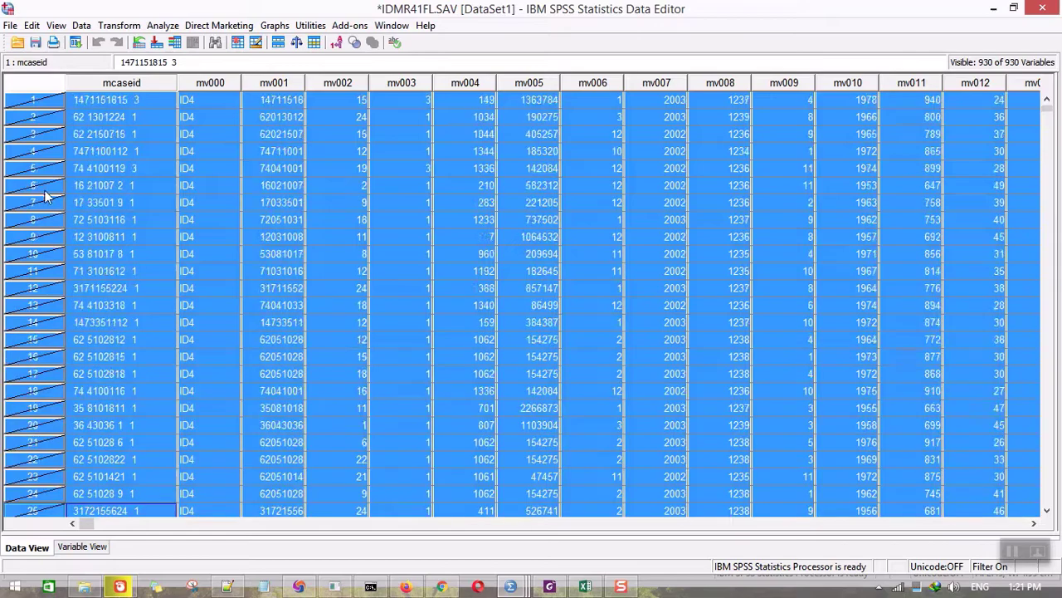
{"action": "right_click", "coordinate": [48, 105]}
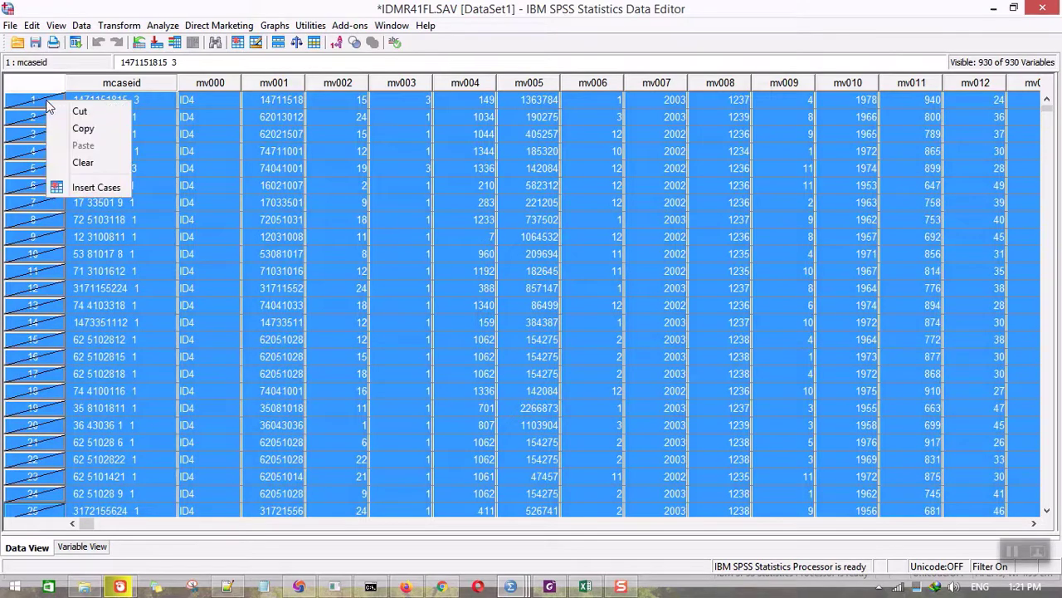
{"action": "left_click", "coordinate": [84, 163]}
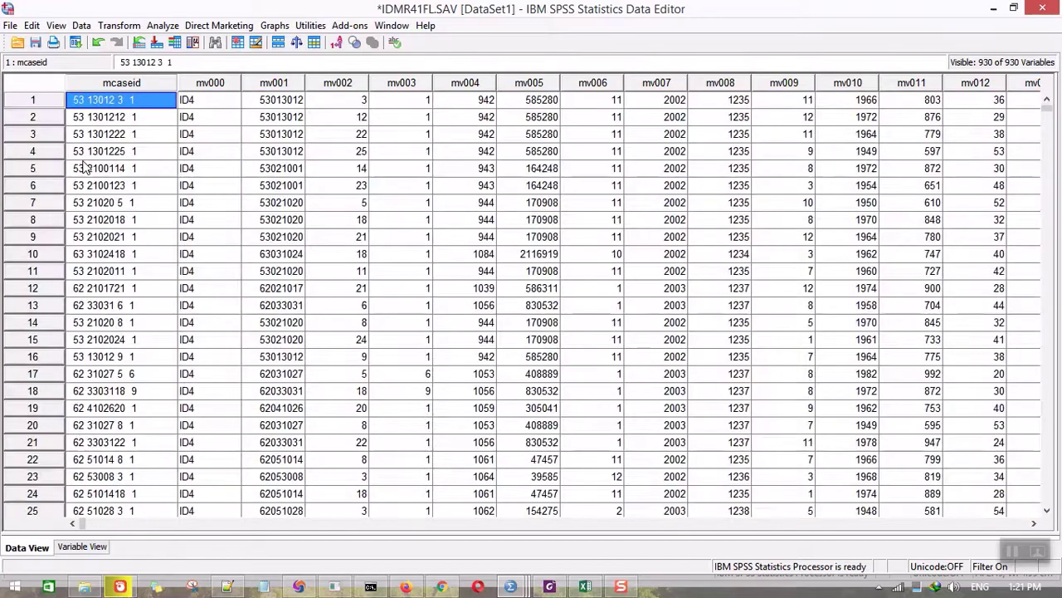
- Go to variable mv130 in the original dataset
{"action": "left_click", "coordinate": [81, 26]}
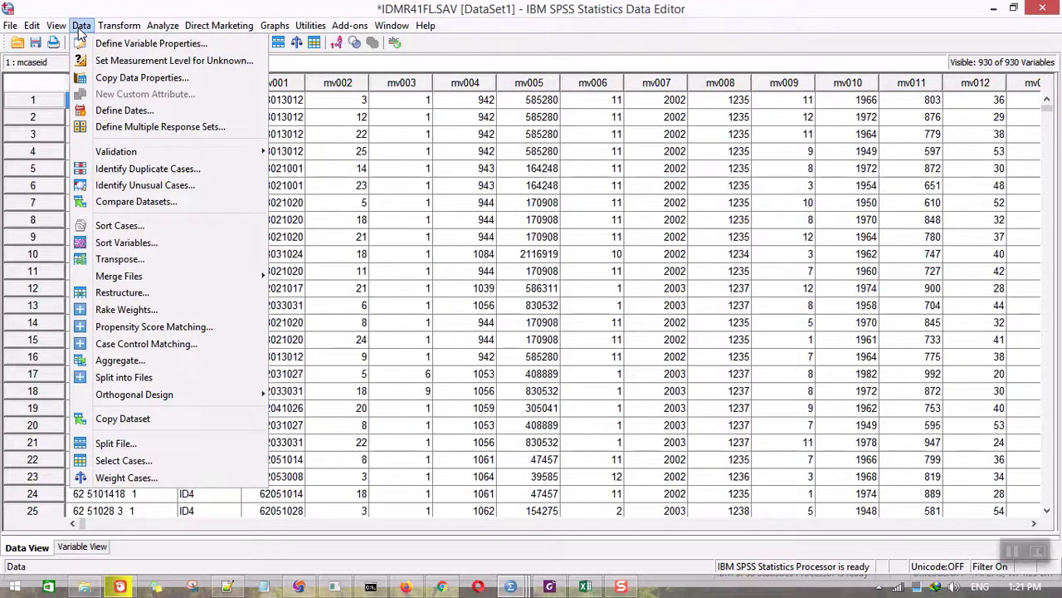
{"action": "mouse_move", "coordinate": [31, 26]}
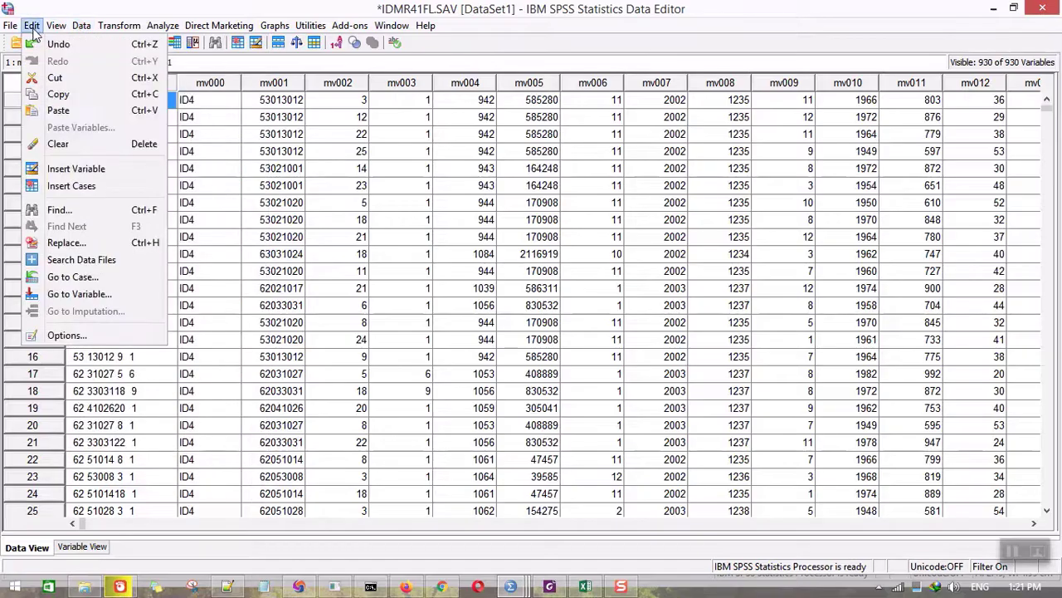
{"action": "left_click", "coordinate": [37, 299]}
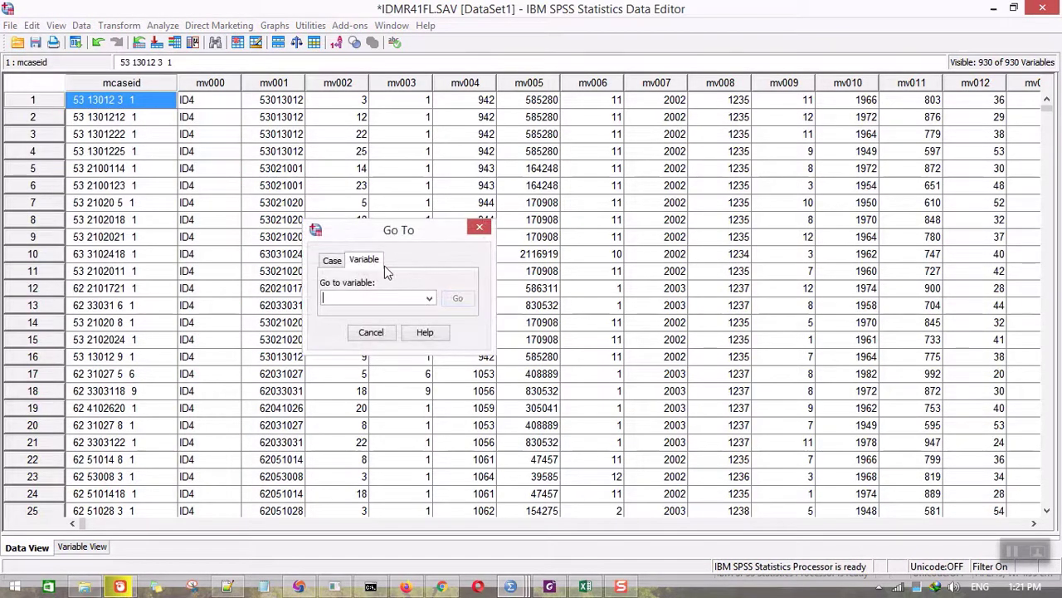
{"action": "type", "text": "mv130"}
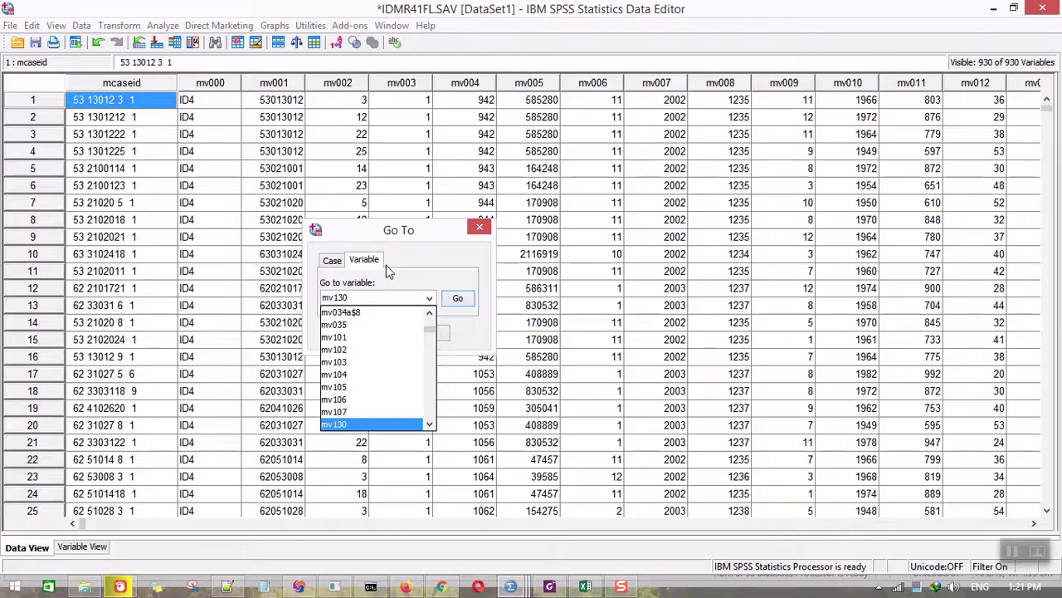
{"action": "left_click", "coordinate": [461, 299]}
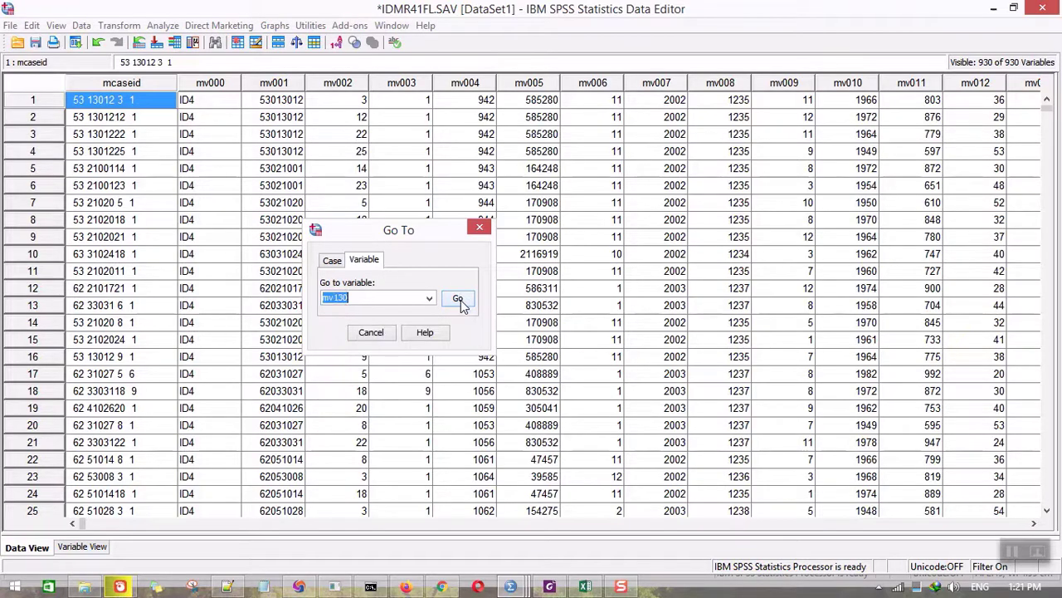
{"action": "left_click", "coordinate": [461, 301]}
- Bring the mv130 column into clear view and examine its values in the first remaining cases
{"action": "left_click", "coordinate": [730, 224]}
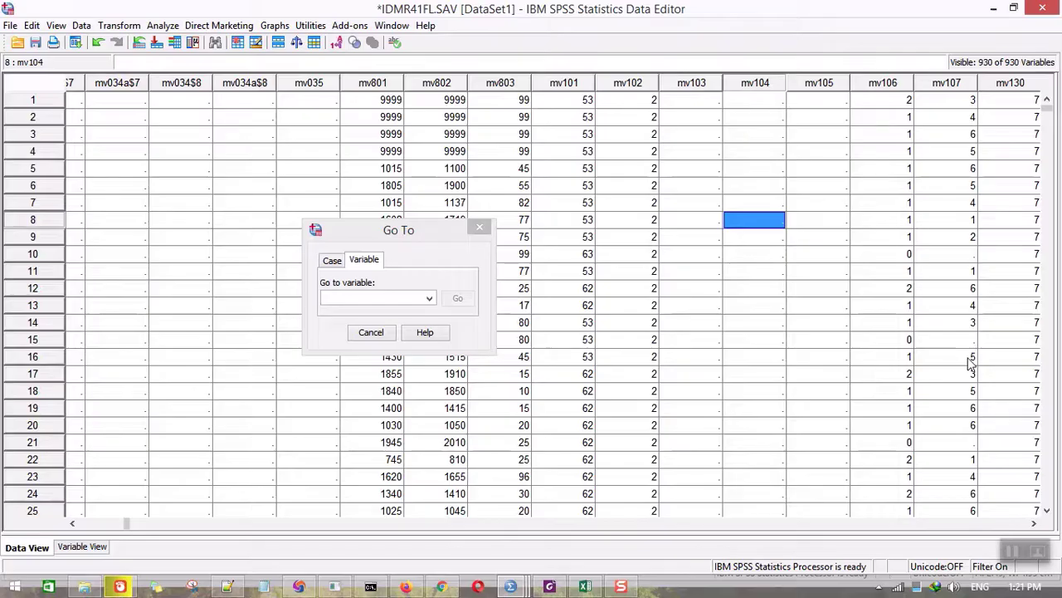
{"action": "key", "text": "Right"}
{"action": "key", "text": "Right"}
{"action": "key", "text": "Right"}
{"action": "key", "text": "Right"}
{"action": "key", "text": "Right"}
{"action": "key", "text": "Right"}
{"action": "key", "text": "Right"}
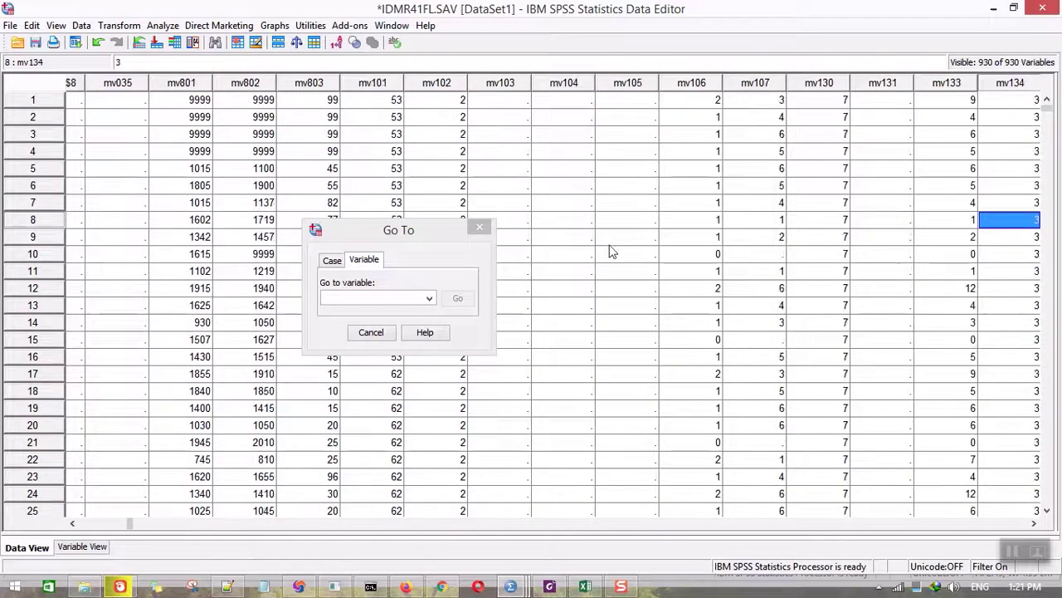
{"action": "key", "text": "Right"}
{"action": "key", "text": "Right"}
{"action": "key", "text": "Right"}
{"action": "key", "text": "Right"}
{"action": "key", "text": "Right"}
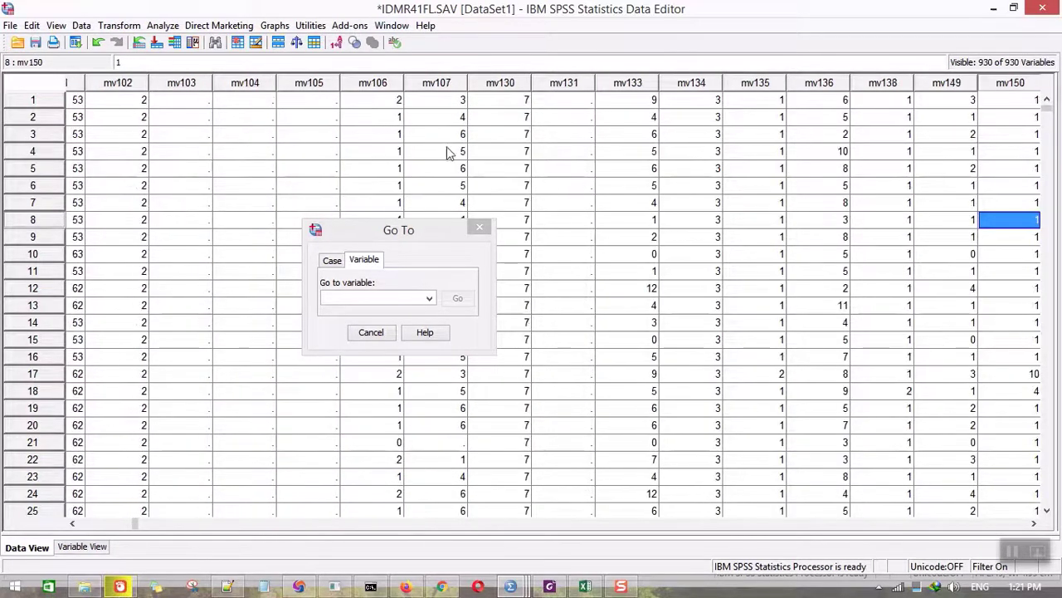
{"action": "left_click", "coordinate": [480, 226]}
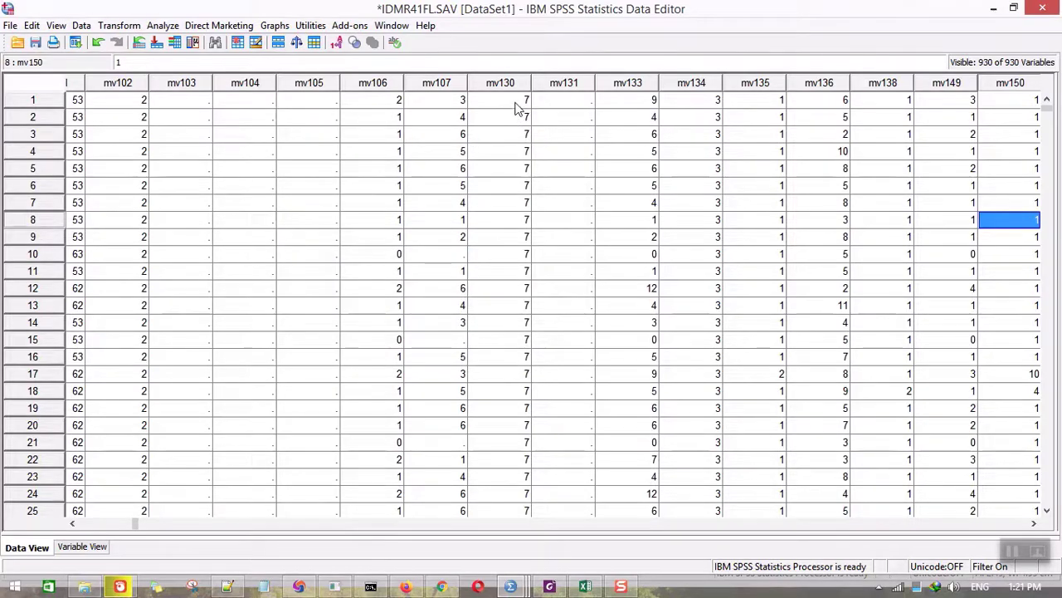
{"action": "left_click", "coordinate": [517, 104]}
{"action": "left_click", "coordinate": [517, 131]}
{"action": "left_click", "coordinate": [515, 239]}
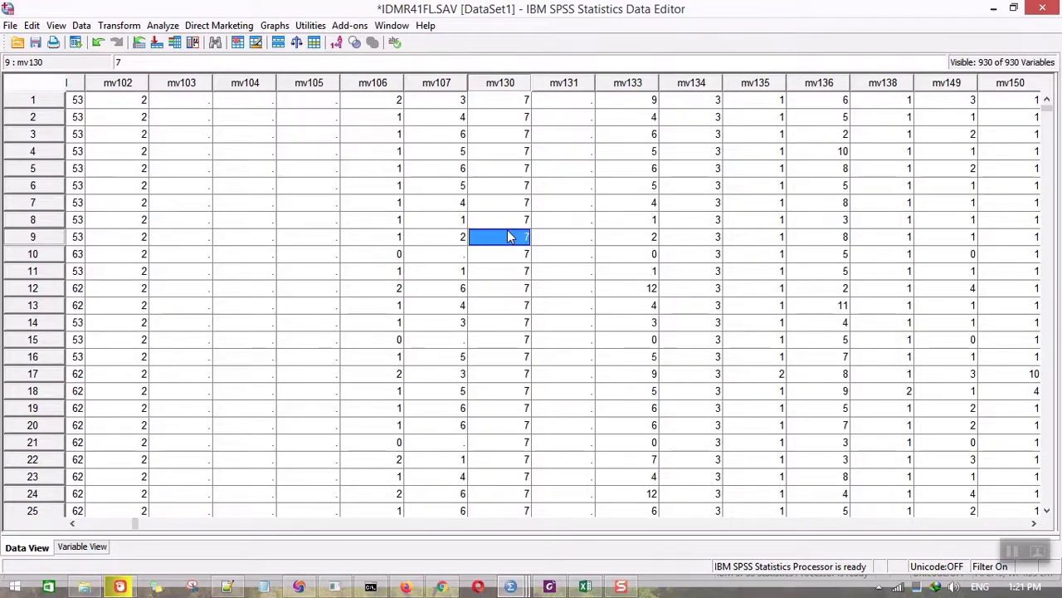
- Review the Select Cases condition and output options, leaving the settings as they are
{"action": "left_click", "coordinate": [82, 26]}
{"action": "left_click", "coordinate": [223, 461]}
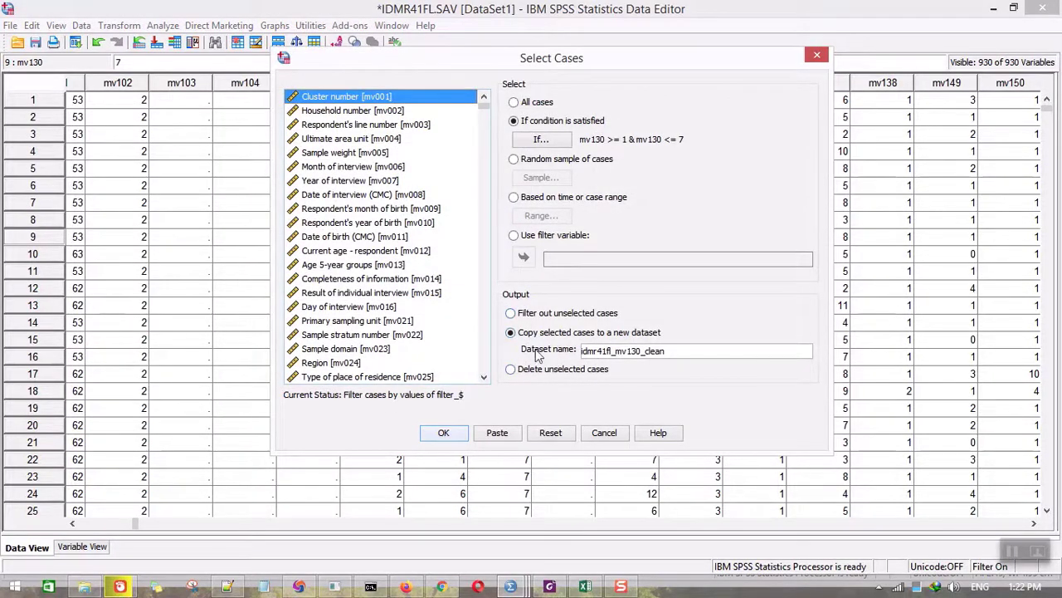
{"action": "left_click", "coordinate": [817, 55]}
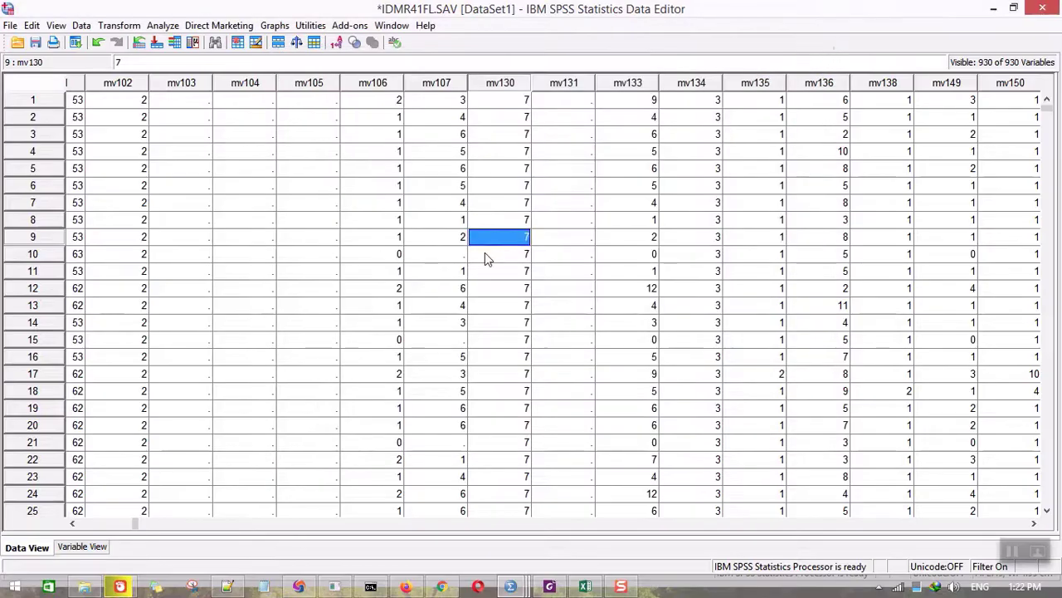